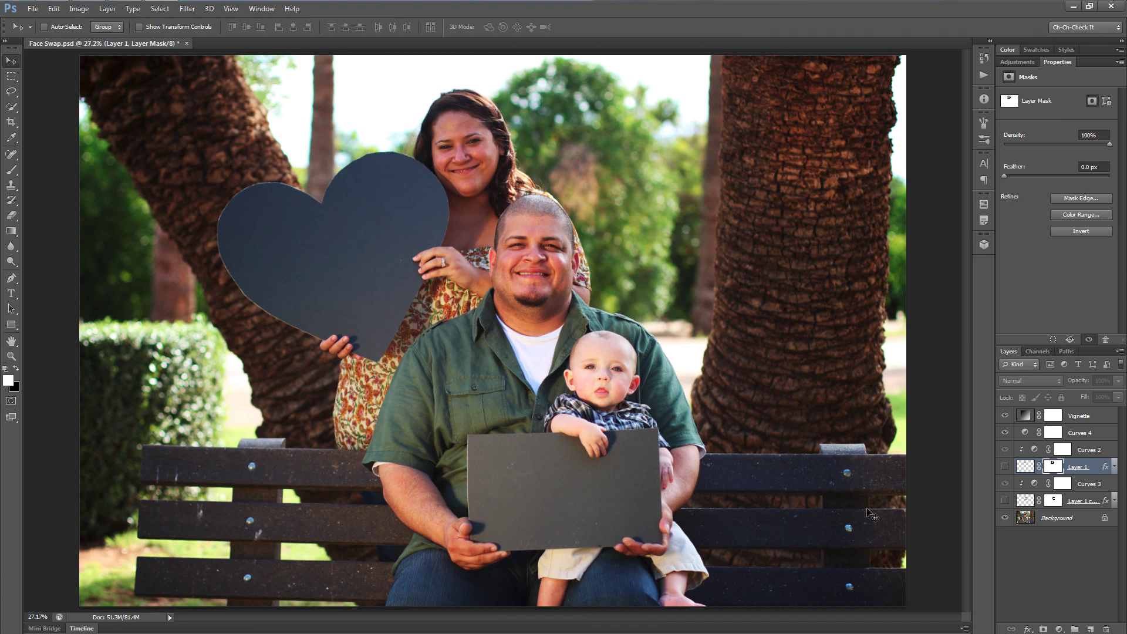
Step: Preview the finished face swaps on the woman and the man by toggling the visibility of Layer 1 and its copy
left_click(1005, 466)
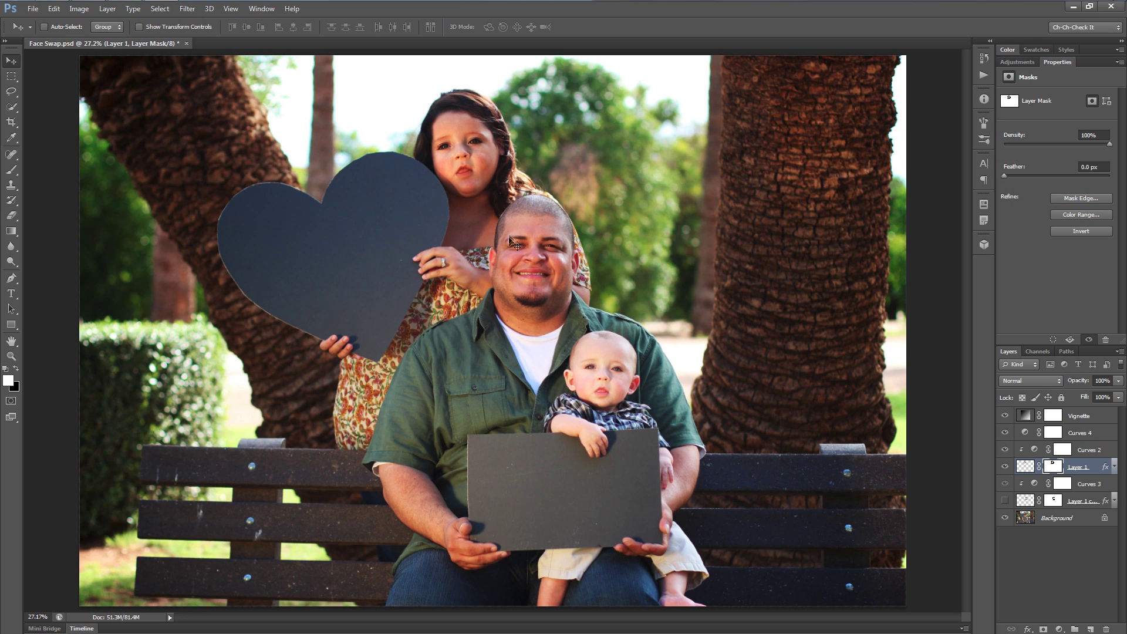
left_click(1005, 502)
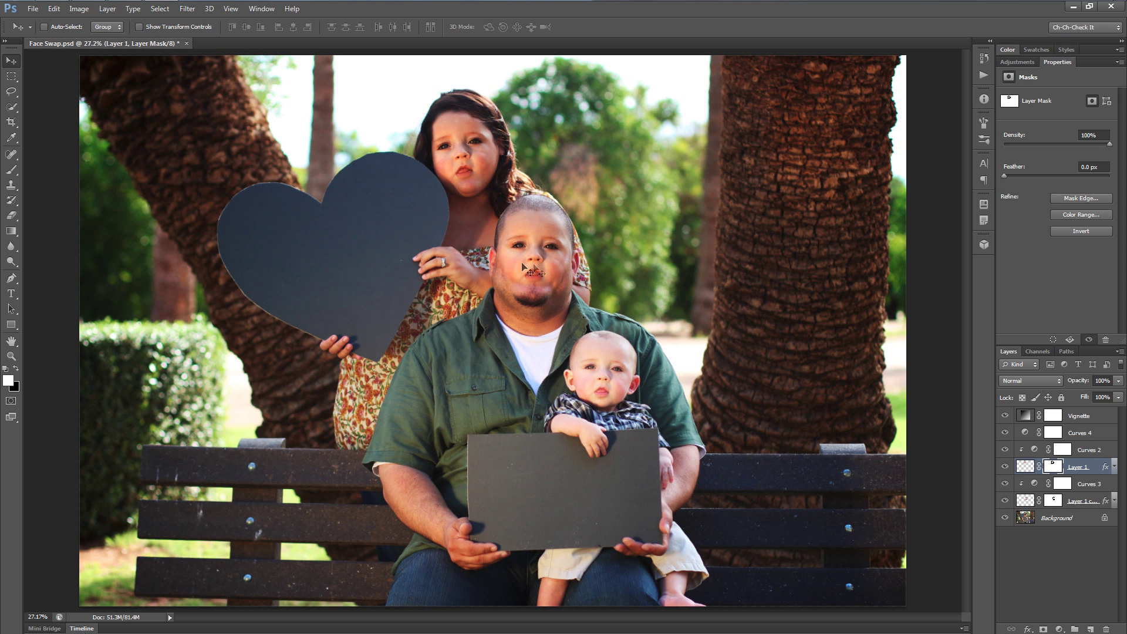
scroll(546, 284, "up", 3)
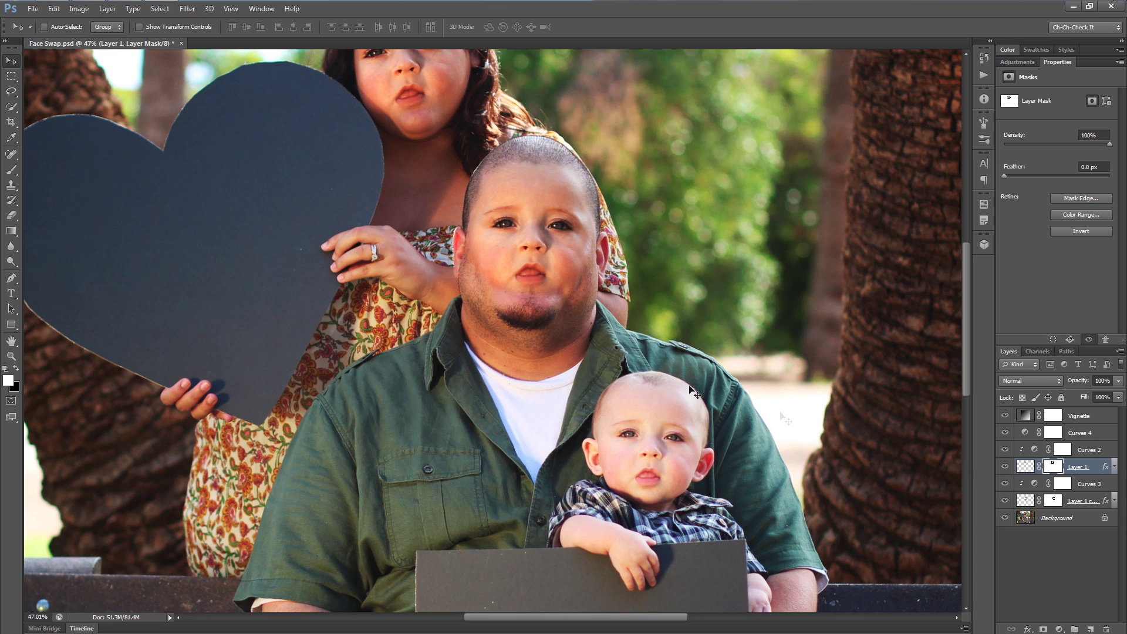
left_click(1004, 500)
scroll(687, 492, "down", 2)
scroll(685, 490, "down", 1)
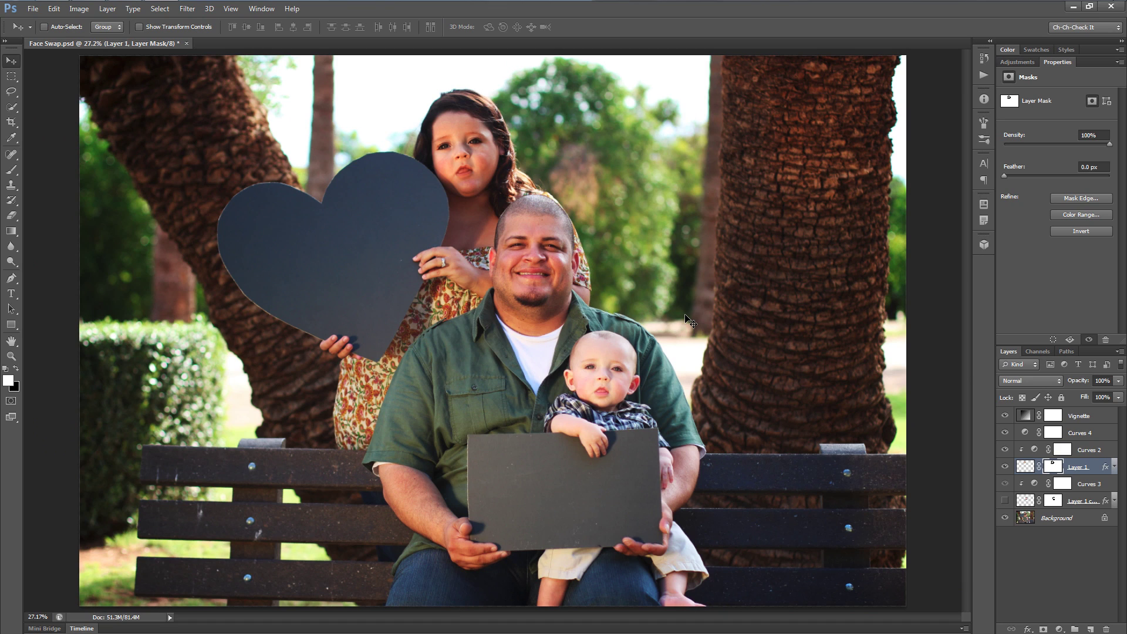
Step: Delete the layers from Curves 2 down to the Layer 1 copy and flatten the image
left_click(1089, 451)
left_click(1083, 503, "shift")
key("Delete")
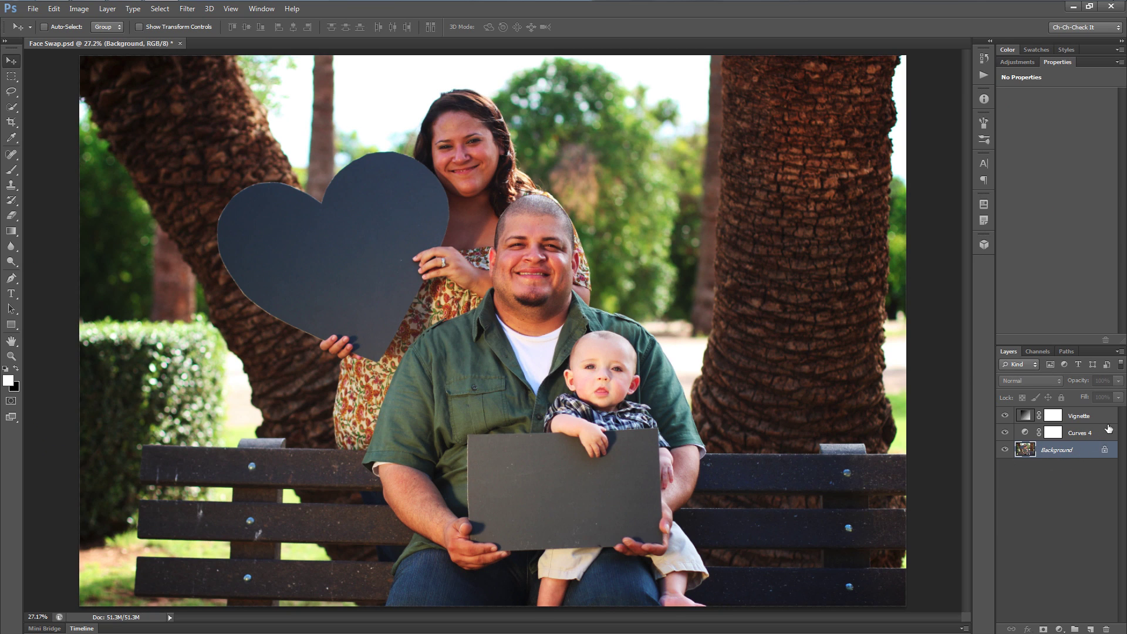
right_click(1063, 461)
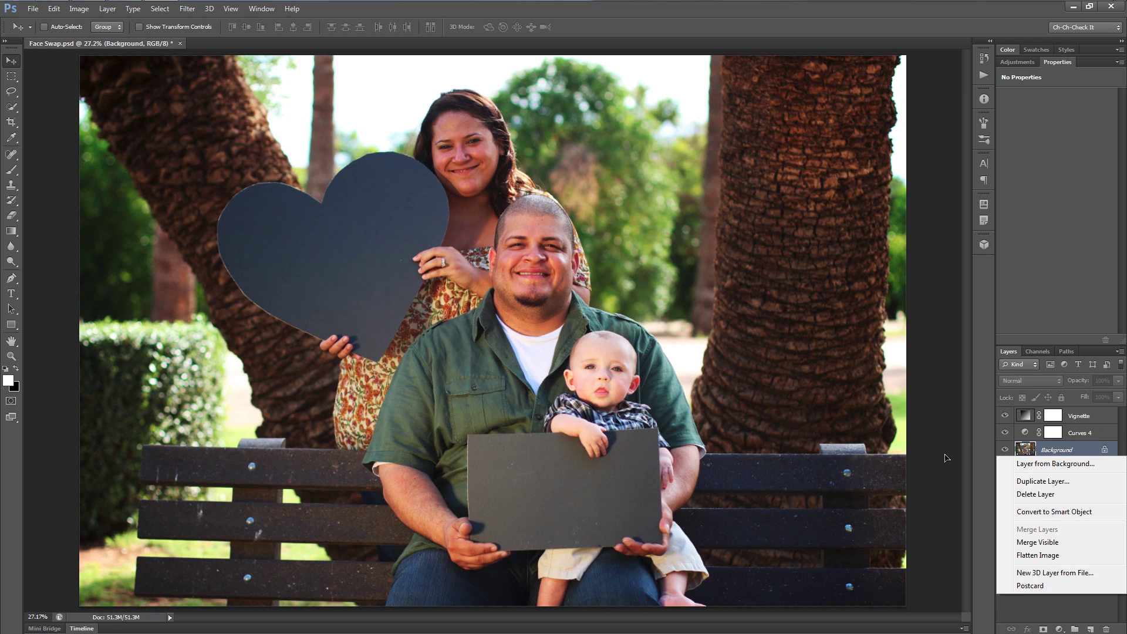
left_click(1063, 554)
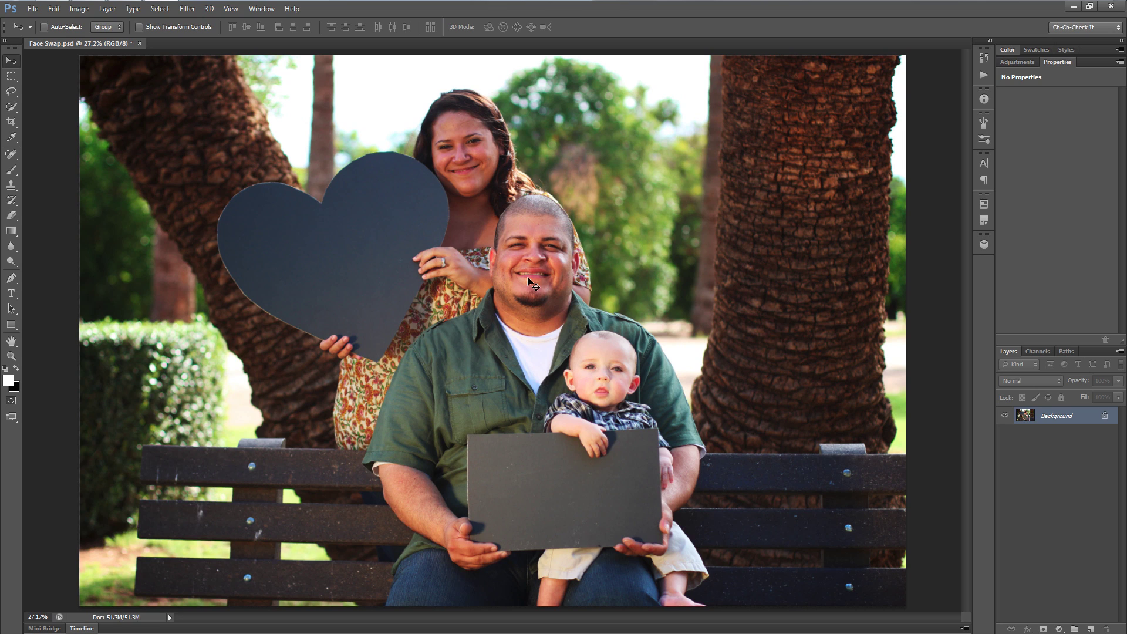
Step: Select the baby's whole head with an Elliptical Marquee and copy the selection to a new layer
left_click(12, 76)
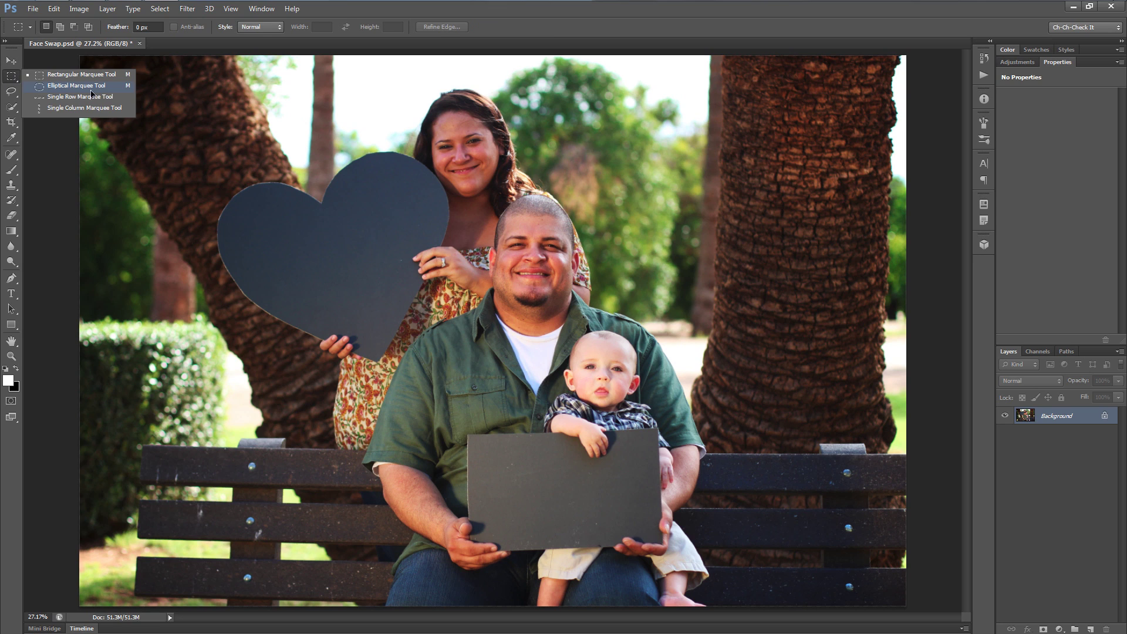
left_click(113, 87)
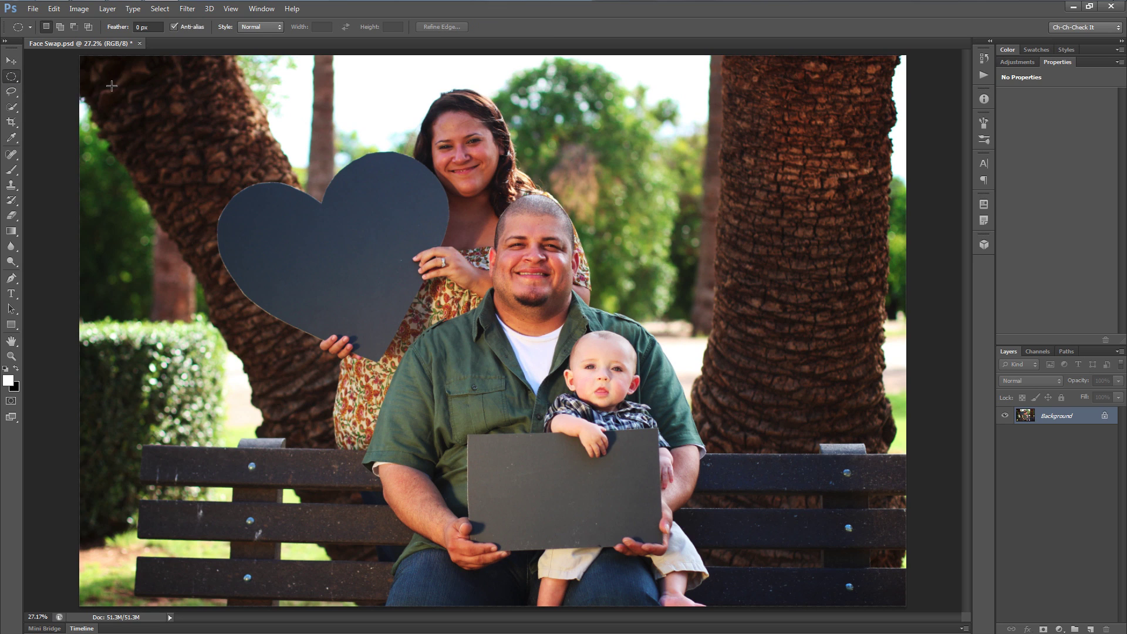
scroll(652, 364, "up", 5)
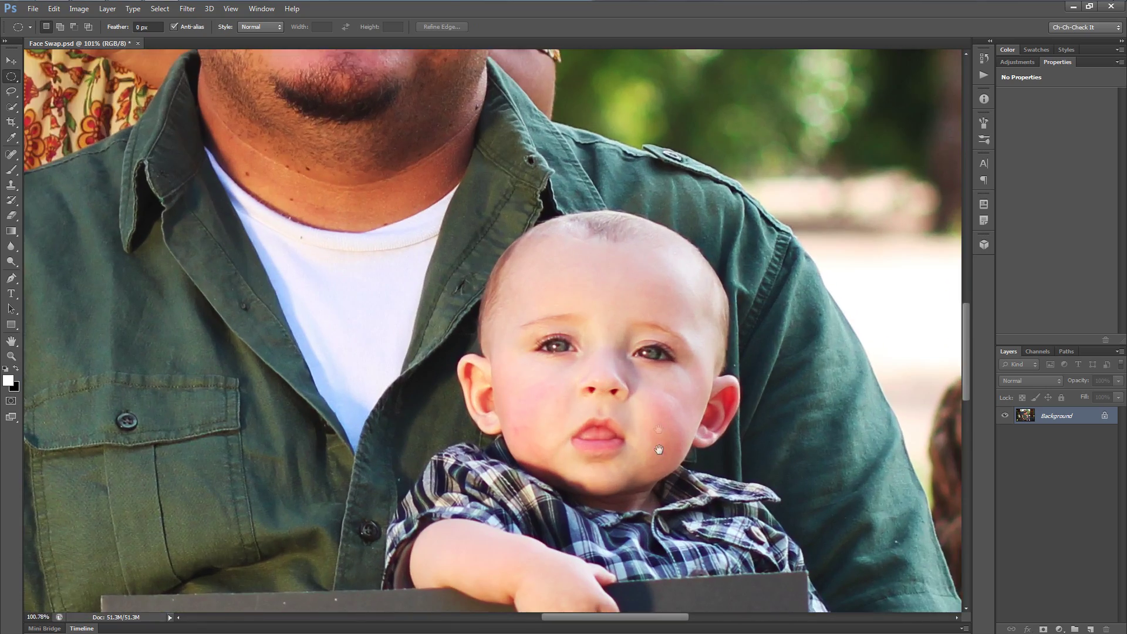
left_click_drag(659, 448, 634, 353)
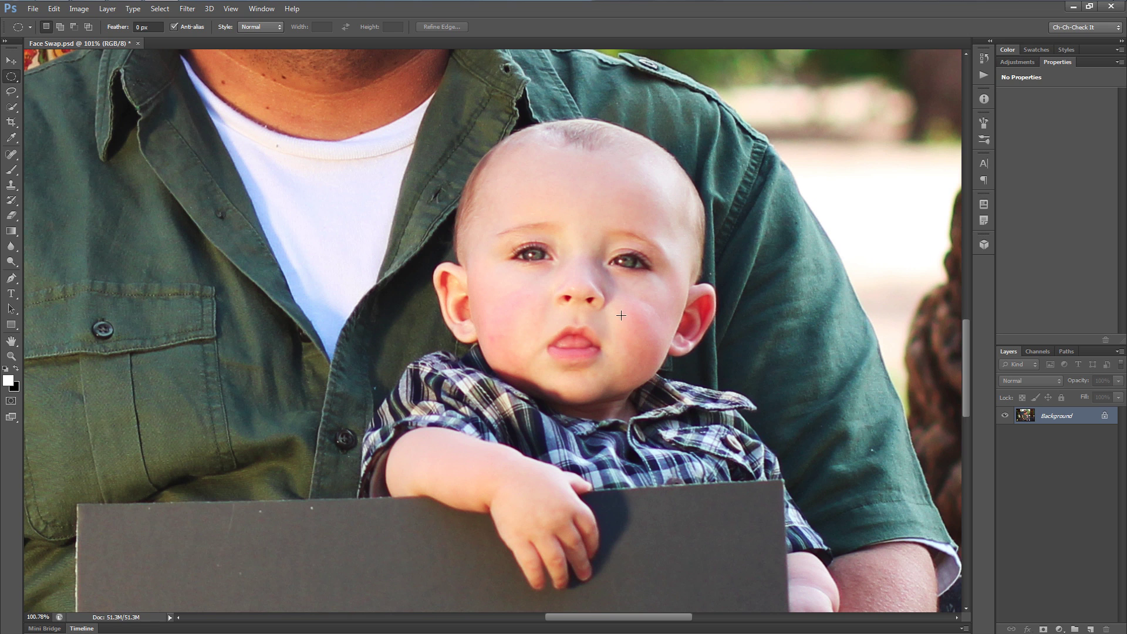
scroll(474, 171, "down", 2)
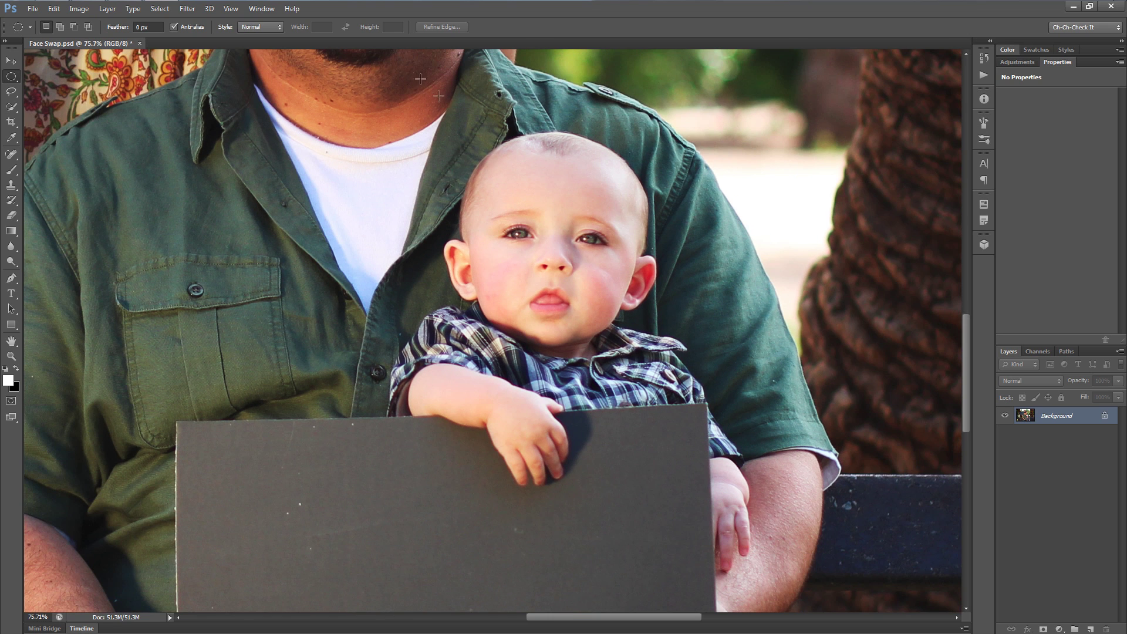
left_click_drag(440, 113, 667, 366)
right_click(667, 365)
left_click(717, 26)
left_click_drag(313, 221, 330, 274)
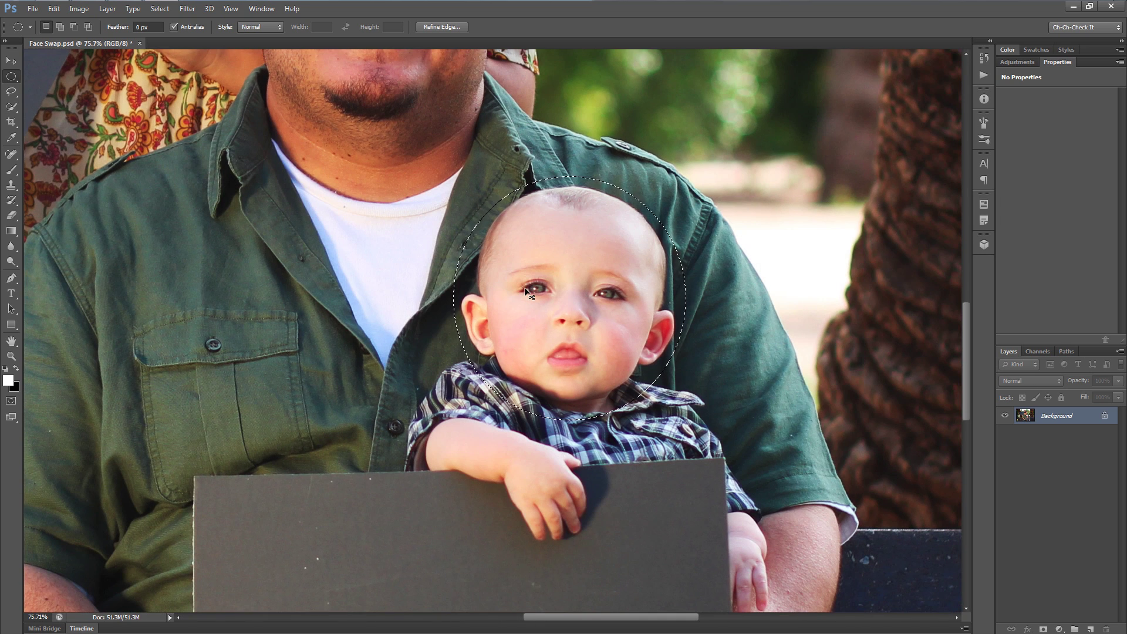
key("ctrl+j")
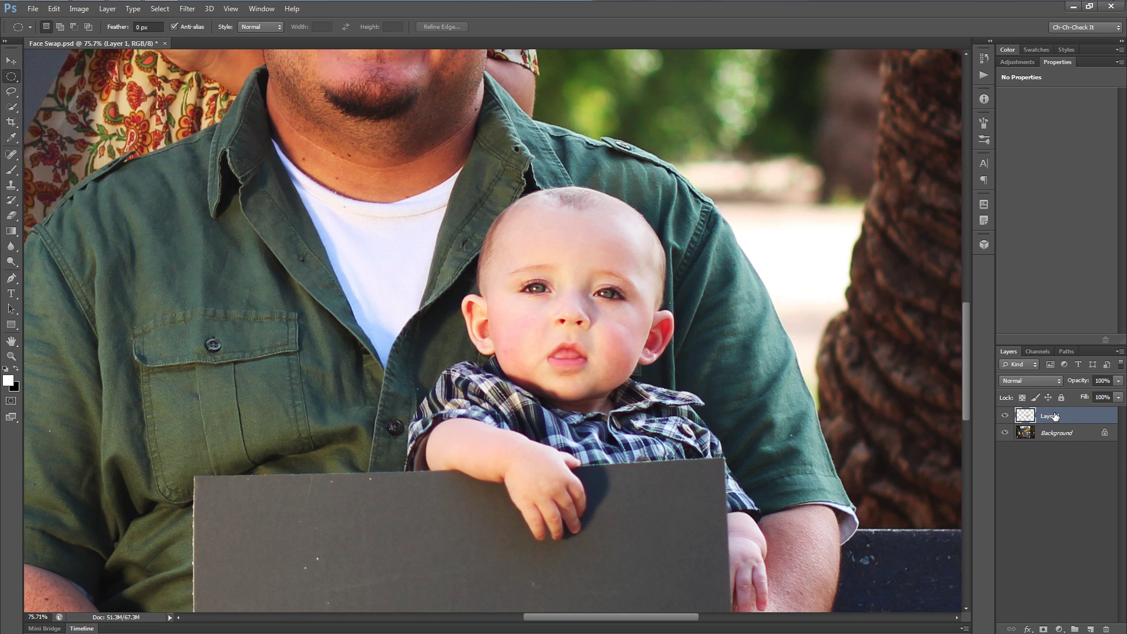
Step: Rename the copied head layer with the woman's first name
double_click(1056, 416)
type("Fac")
key("Return")
double_click(1055, 416)
type("Tamara")
key("Return")
Step: Move the copied baby head over the woman's face with the Move tool
scroll(540, 425, "down", 3)
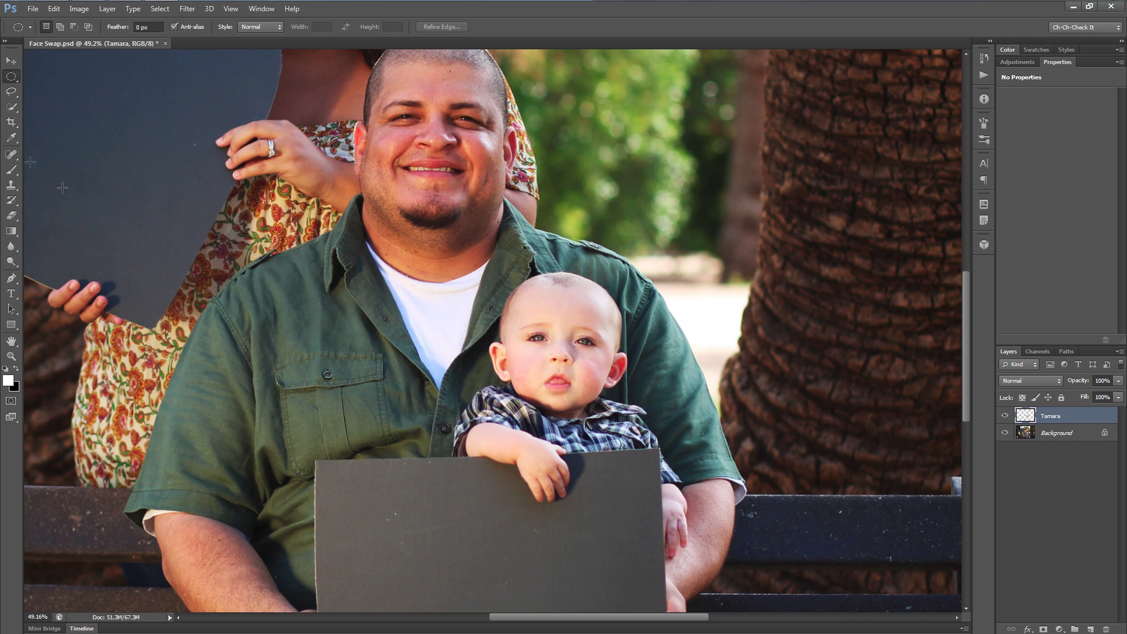
left_click(11, 61)
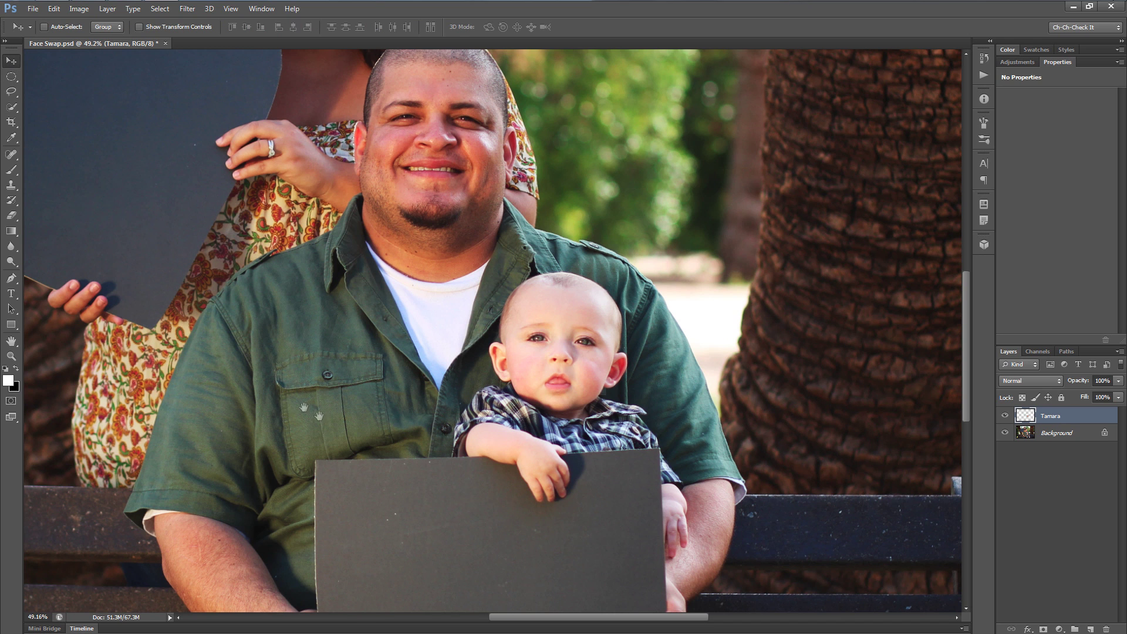
scroll(388, 442, "down", 2)
left_click_drag(598, 417, 405, 111)
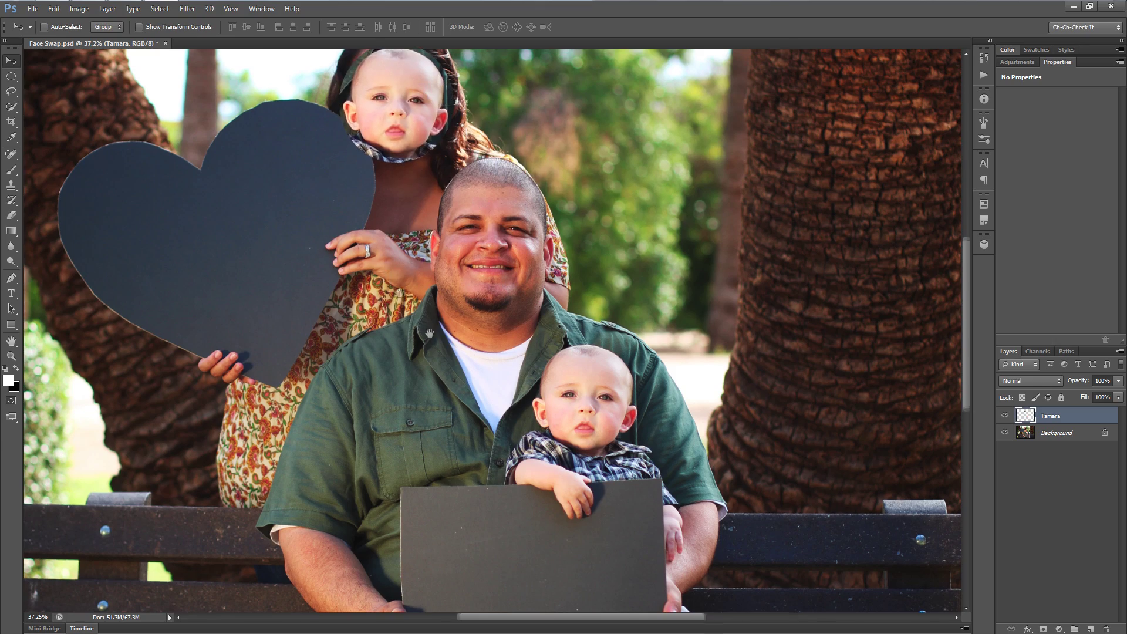
Step: Free Transform the head layer at 55% opacity, rotating it about -11.2° and shifting it to follow the woman's tilt
scroll(399, 292, "up", 5)
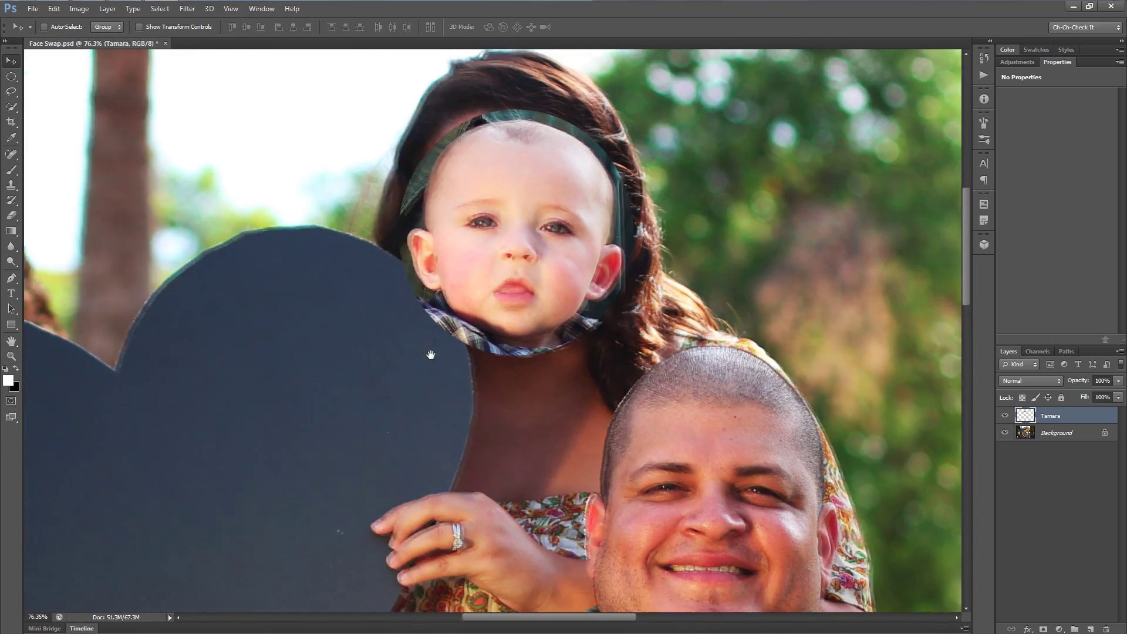
left_click_drag(431, 354, 423, 351)
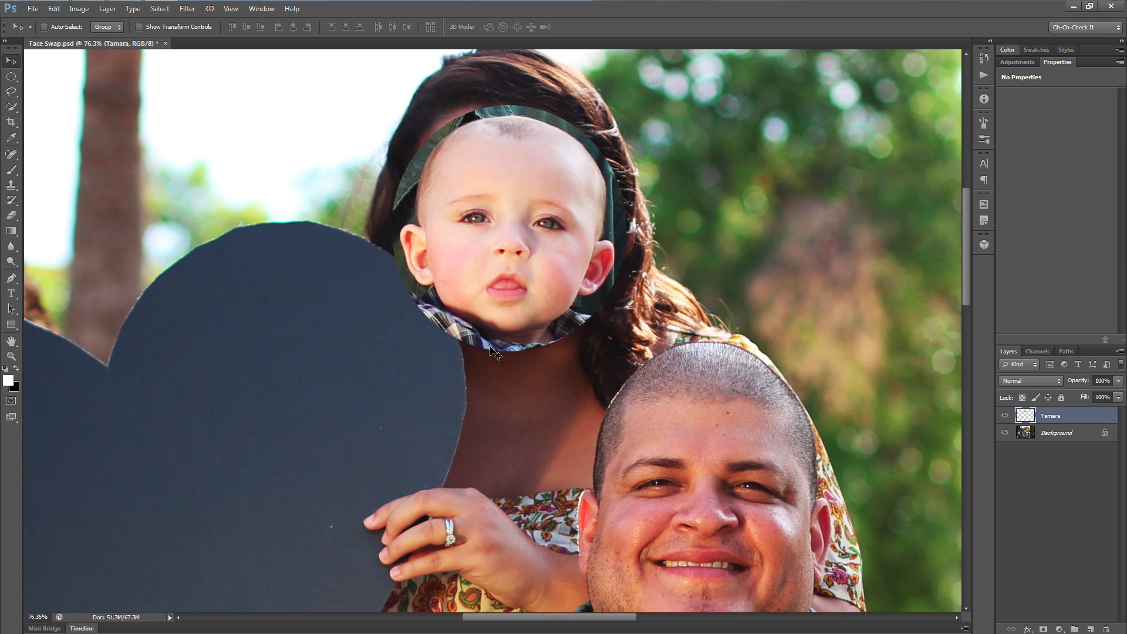
key("ctrl+t")
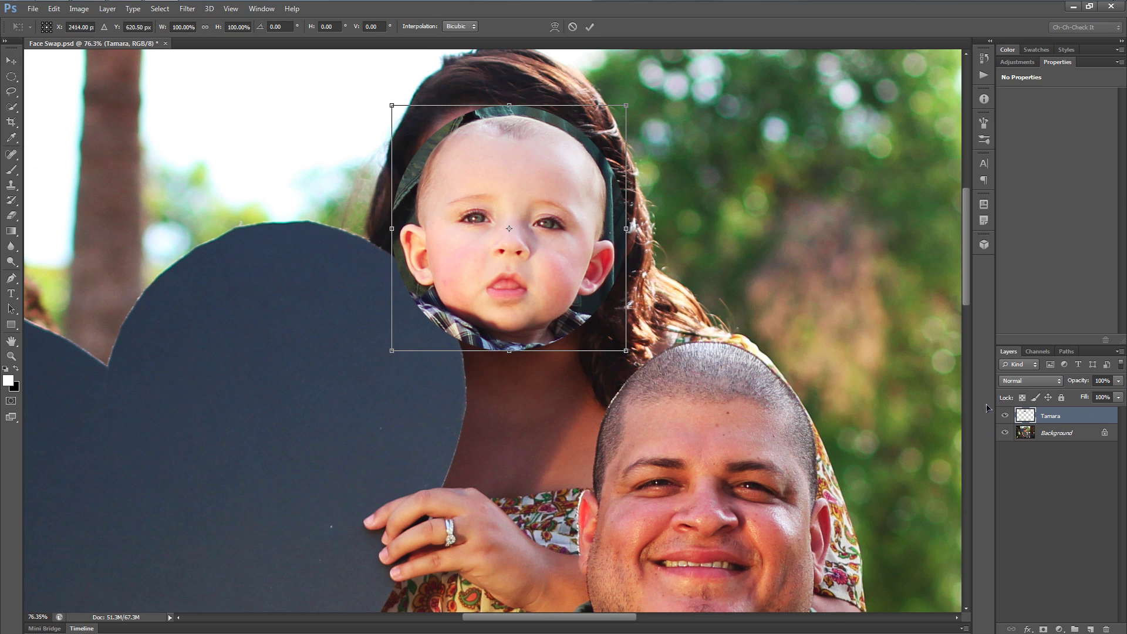
left_click_drag(1085, 382, 1056, 383)
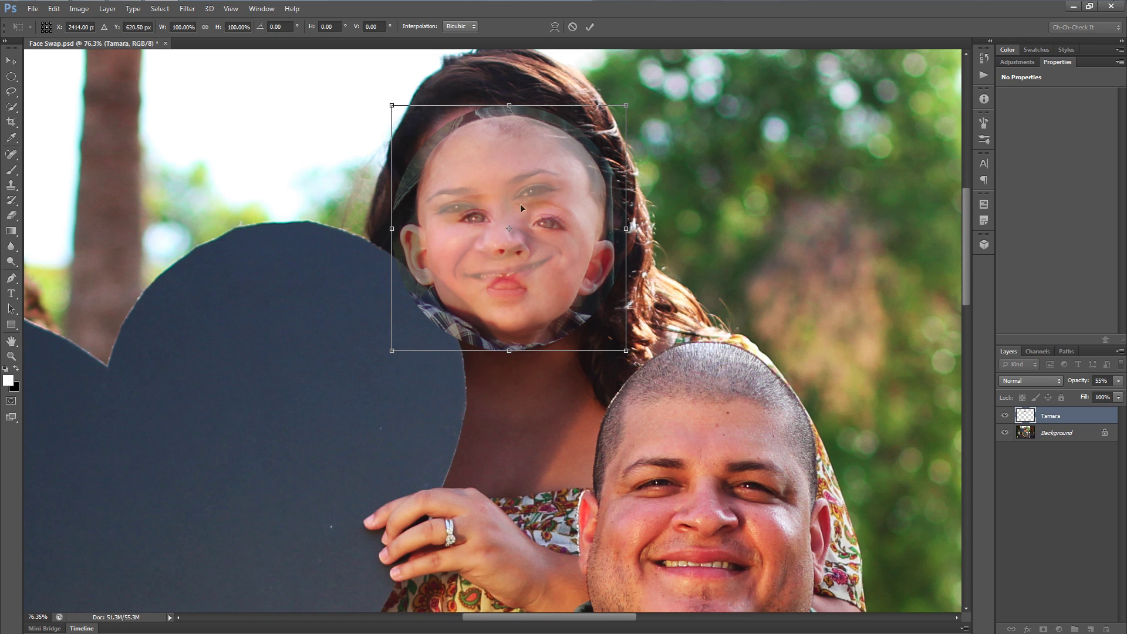
scroll(491, 249, "up", 5)
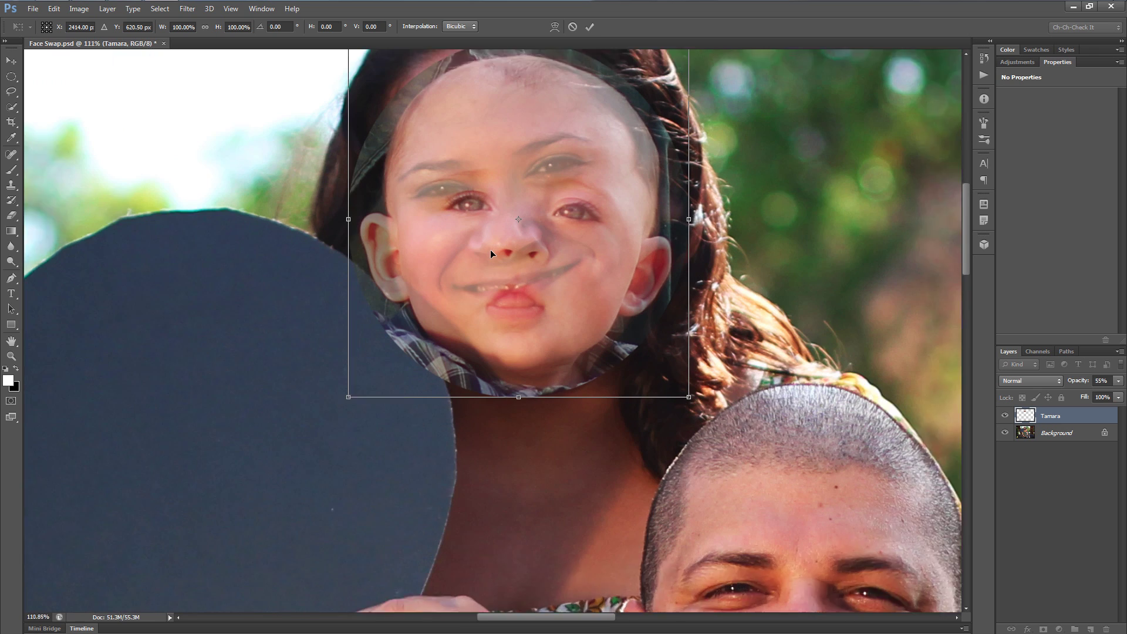
left_click_drag(528, 311, 534, 341)
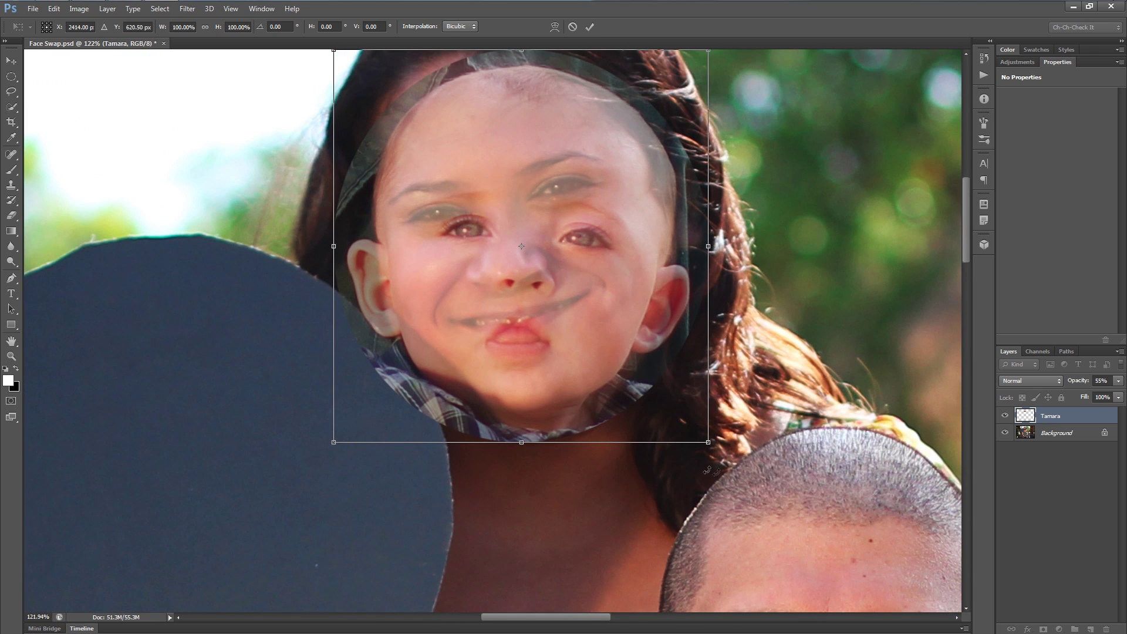
scroll(547, 305, "down", 3)
scroll(516, 289, "up", 2)
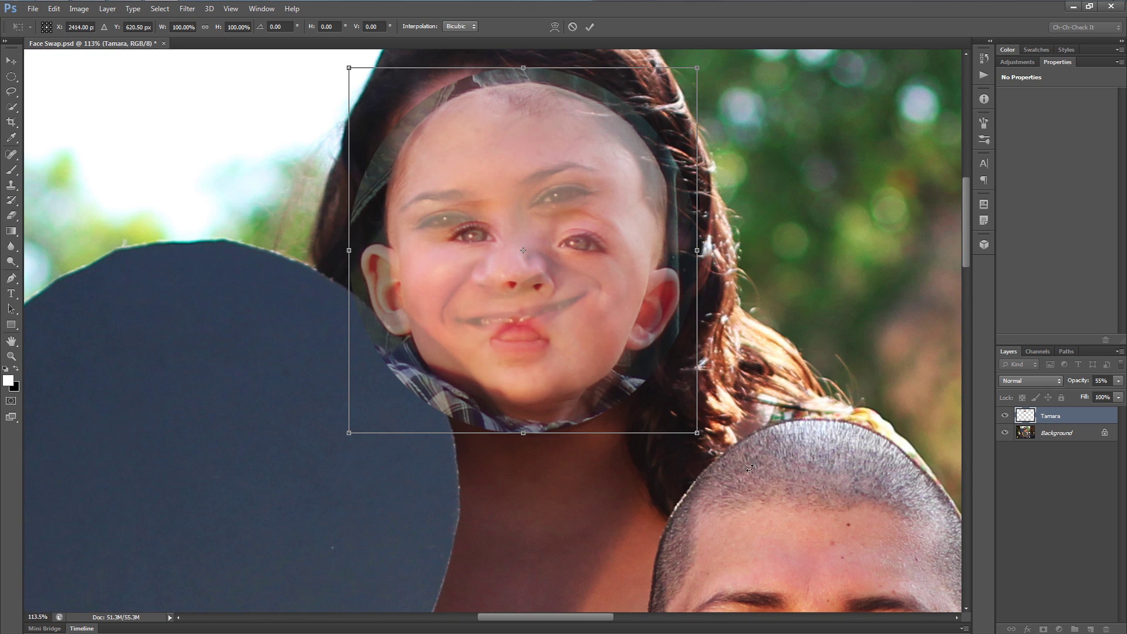
left_click_drag(709, 533, 772, 503)
mouse_move(658, 373)
left_mouse_down()
mouse_move(639, 369)
mouse_move(635, 344)
mouse_move(646, 383)
left_mouse_up()
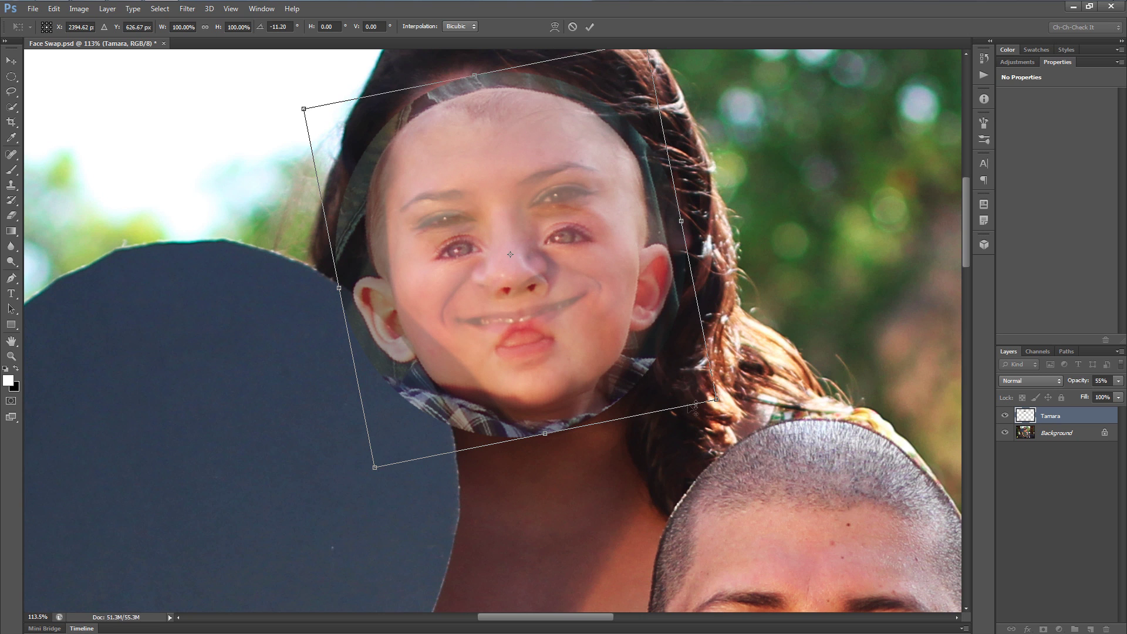
Step: Scale the head to about 109.7%, rotate it to about -15.1°, align its eyes with the woman's, and apply the transform
left_click_drag(717, 400, 741, 414)
left_click_drag(624, 353, 607, 322)
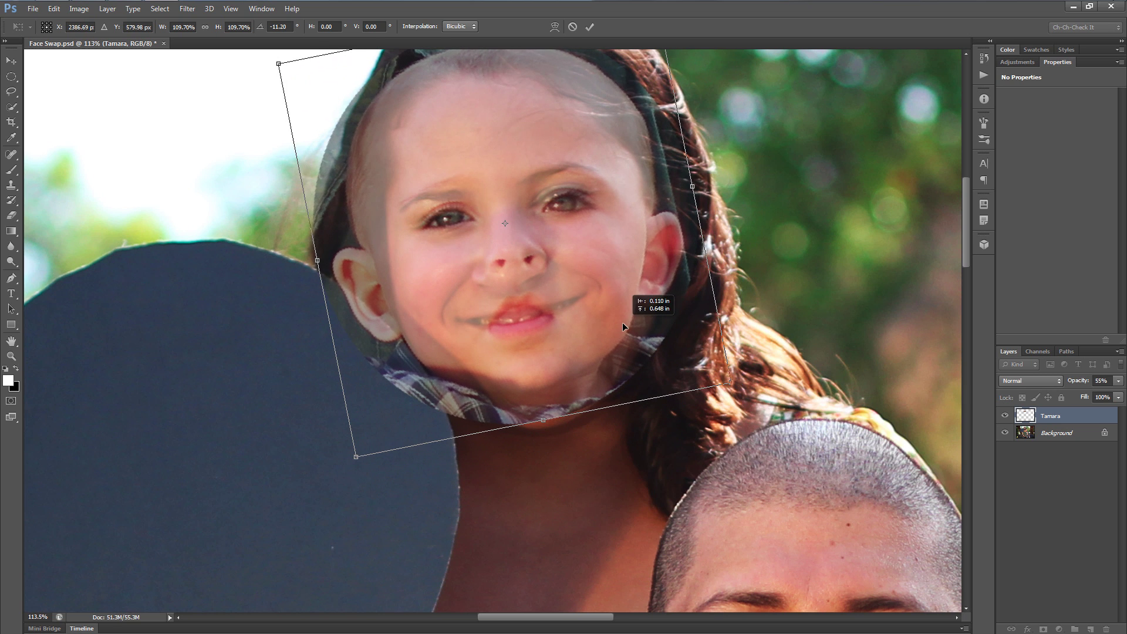
left_click_drag(811, 356, 813, 346)
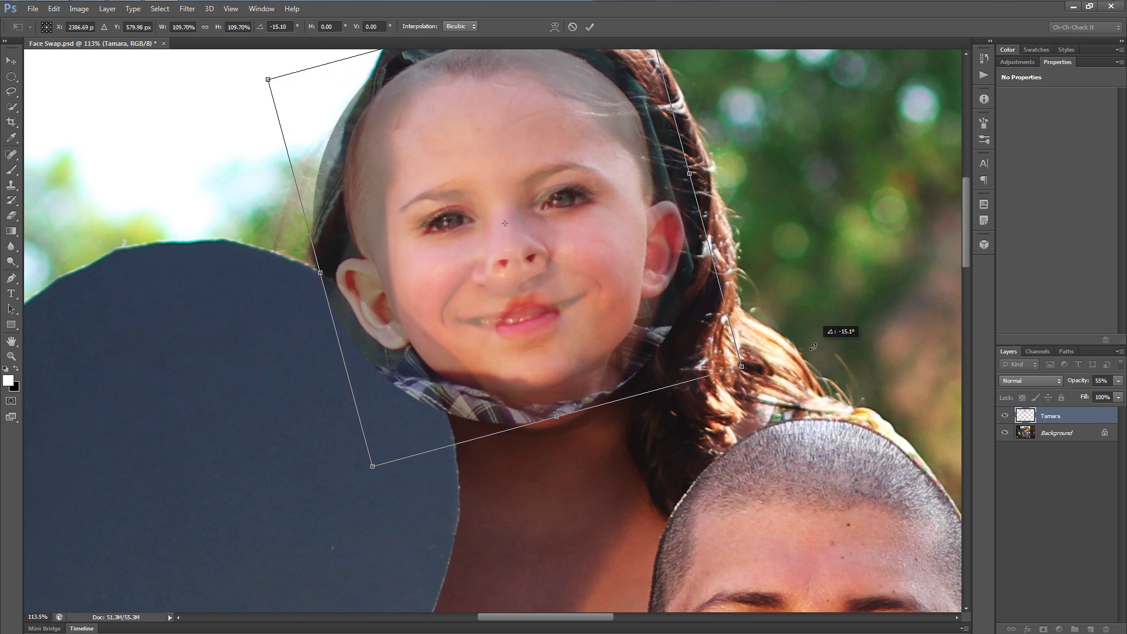
left_click_drag(663, 317, 661, 315)
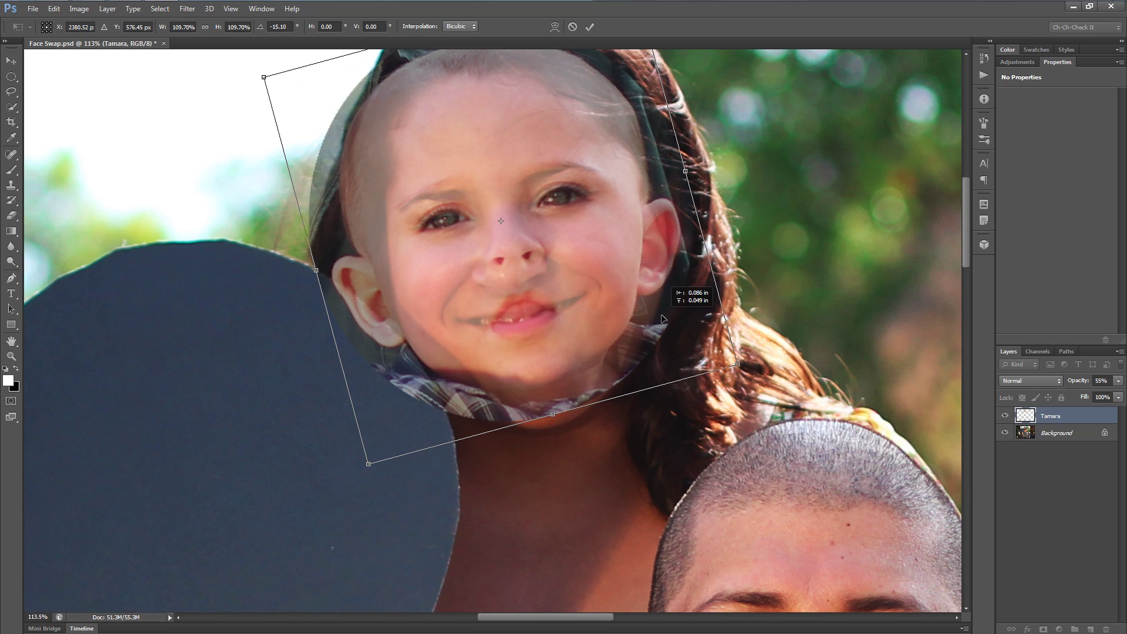
scroll(551, 323, "down", 4)
scroll(549, 321, "up", 5)
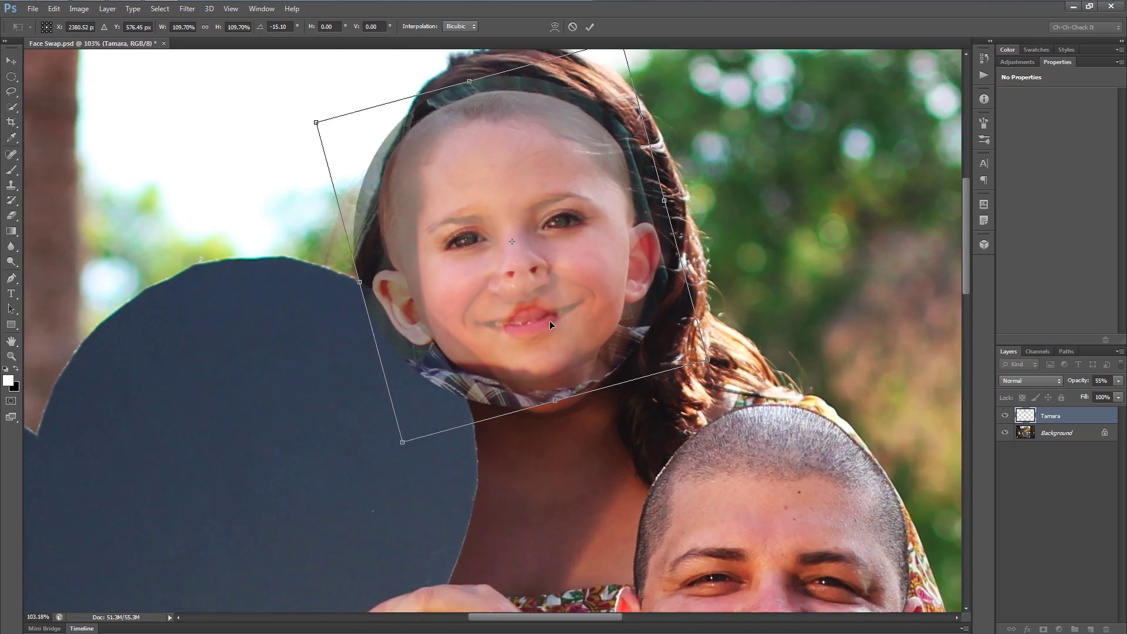
left_click_drag(564, 293, 508, 309)
left_click_drag(582, 451, 617, 422)
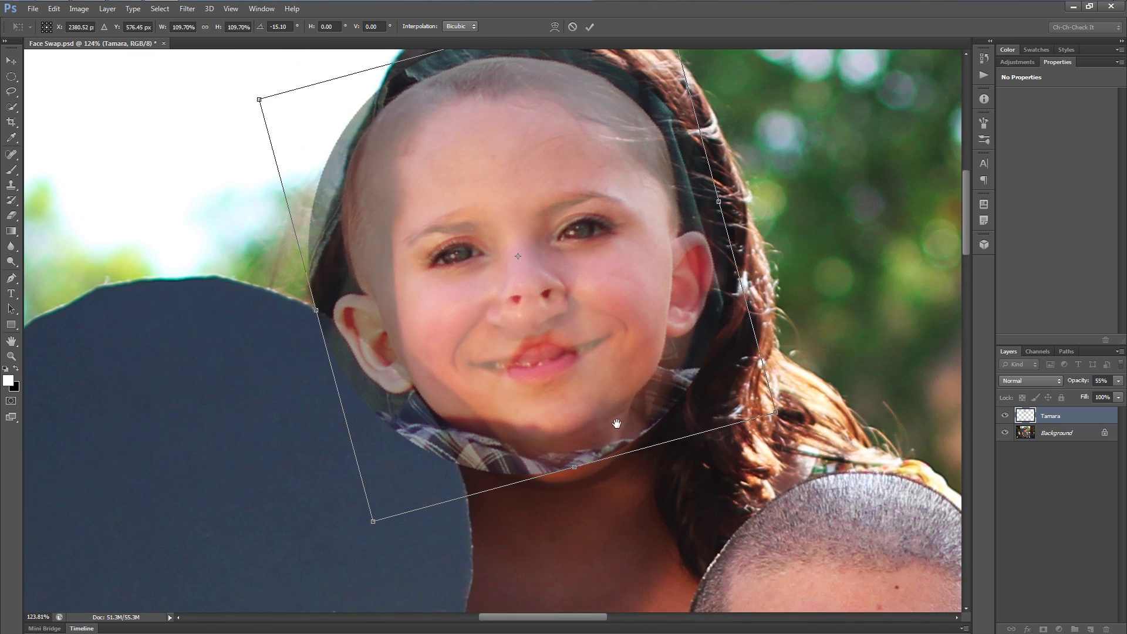
left_click(590, 26)
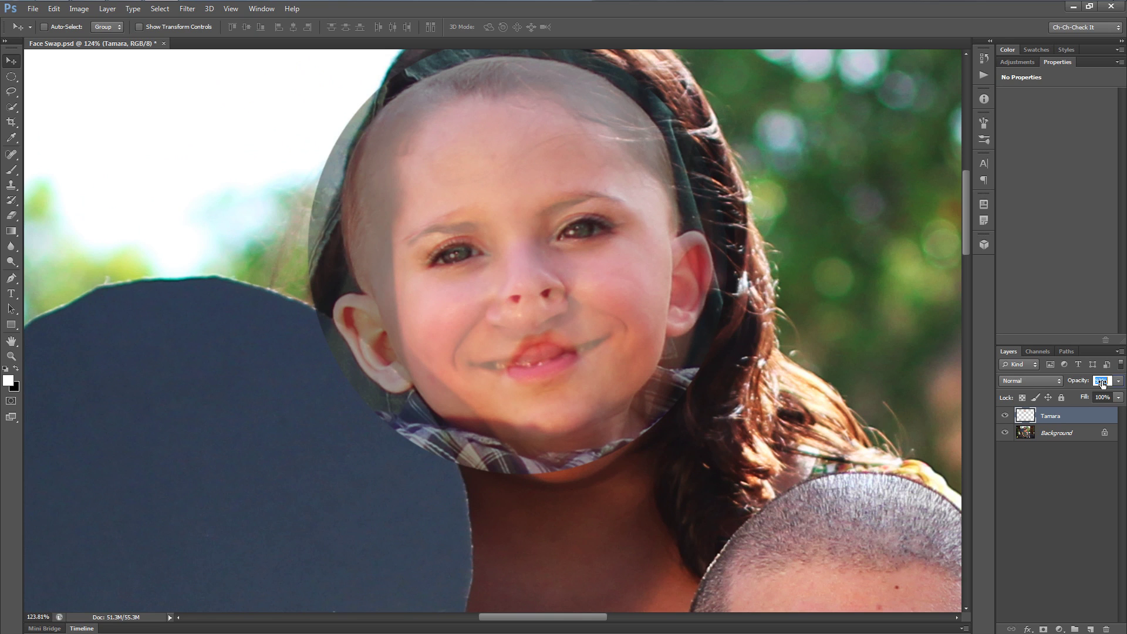
Step: Restore the head layer to 100% opacity and add a layer mask to it
left_click_drag(1100, 383, 1124, 382)
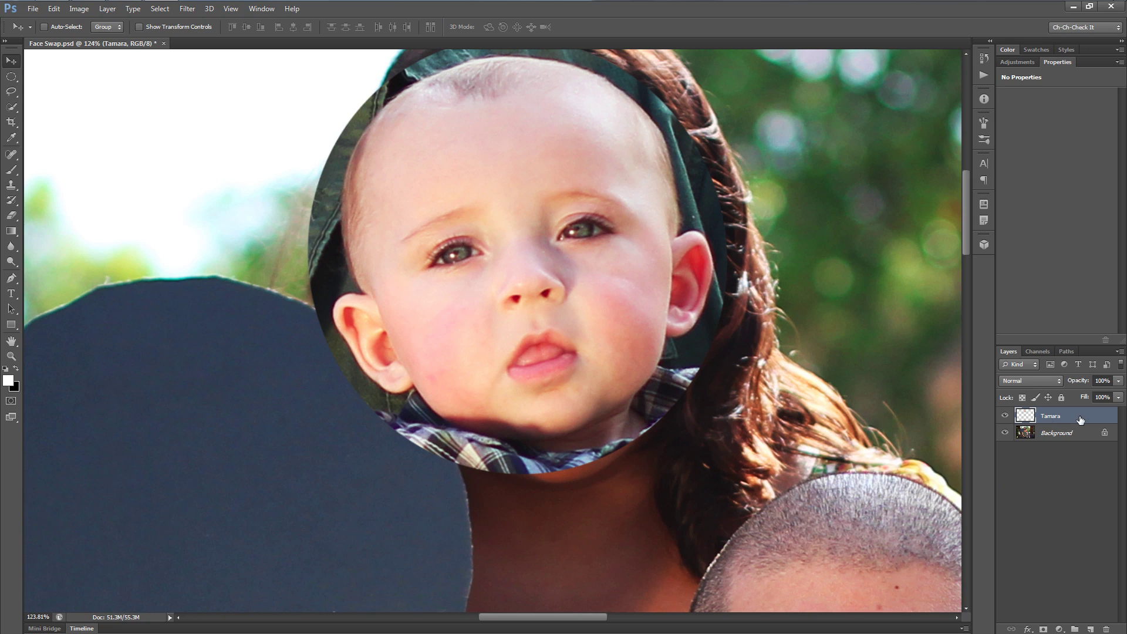
left_click(1044, 628)
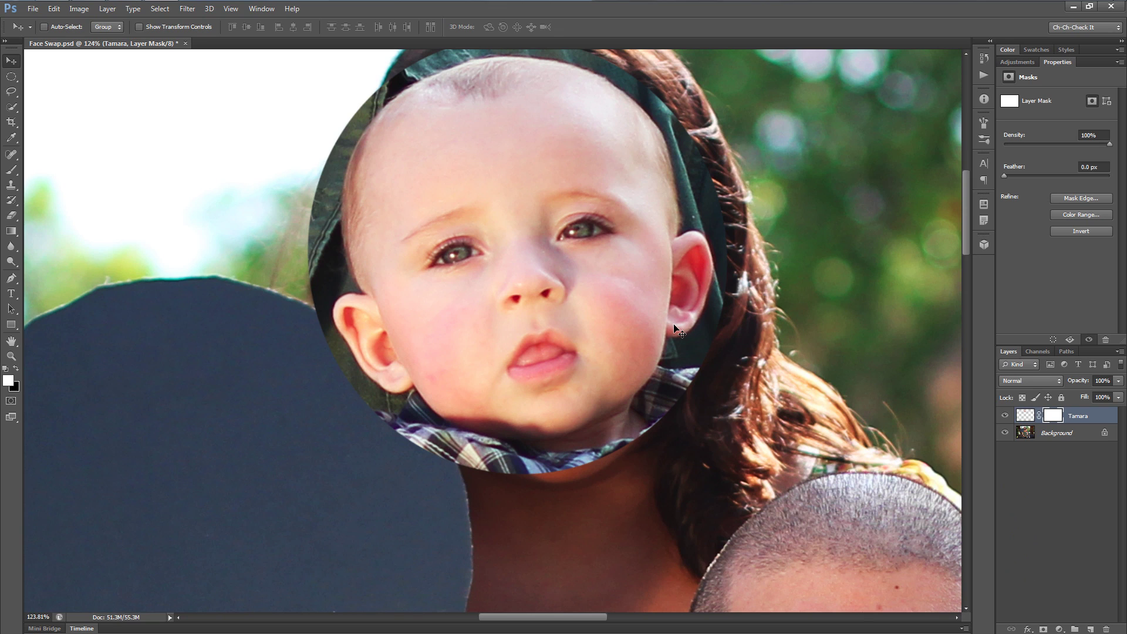
Step: Paint black on the head layer's mask with a soft 125 px brush at 0% hardness, hiding the hood and clothing around the baby's face
key("b")
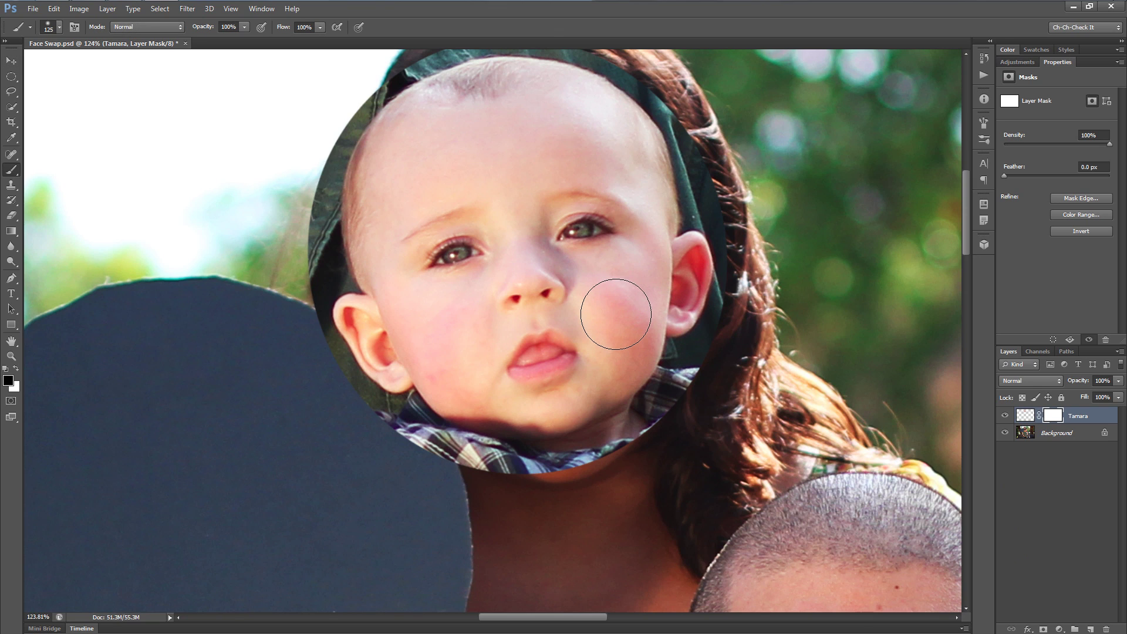
mouse_move(657, 381)
left_mouse_down()
mouse_move(699, 420)
mouse_move(674, 466)
mouse_move(677, 405)
mouse_move(705, 374)
mouse_move(692, 413)
mouse_move(732, 318)
mouse_move(725, 291)
mouse_move(711, 337)
mouse_move(705, 293)
mouse_move(706, 333)
mouse_move(712, 171)
mouse_move(637, 89)
mouse_move(659, 103)
mouse_move(581, 78)
mouse_move(669, 184)
mouse_move(697, 148)
mouse_move(598, 129)
mouse_move(409, 168)
mouse_move(366, 308)
mouse_move(365, 267)
mouse_move(367, 256)
mouse_move(389, 435)
mouse_move(351, 360)
mouse_move(475, 506)
mouse_move(517, 530)
mouse_move(675, 545)
mouse_move(666, 524)
mouse_move(709, 515)
mouse_move(739, 491)
left_mouse_up()
key("space")
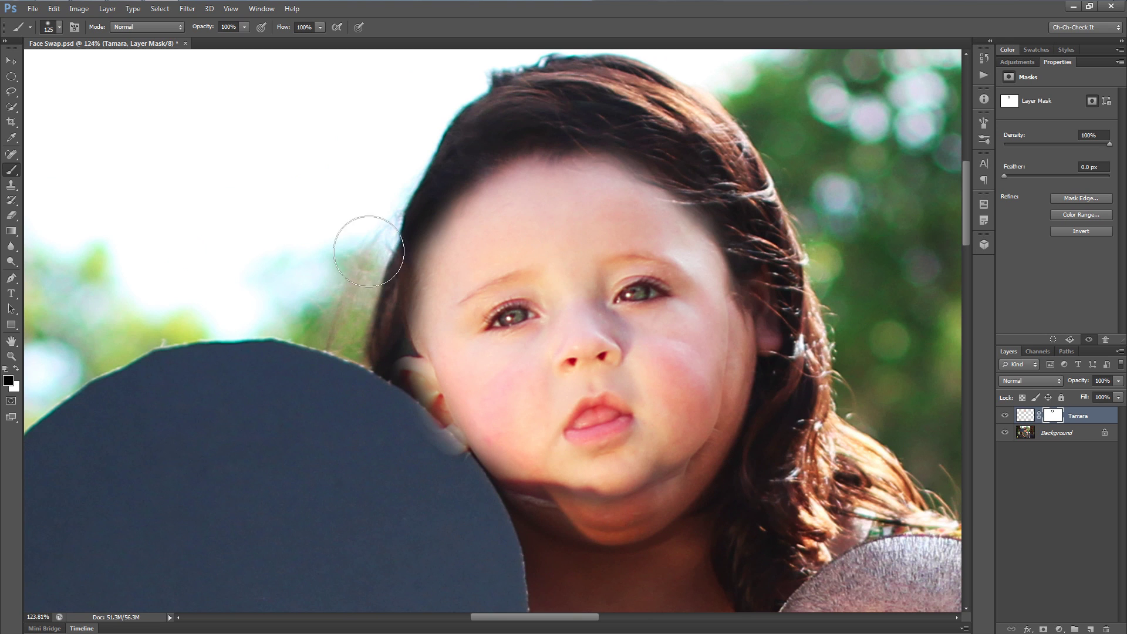
right_click(589, 289)
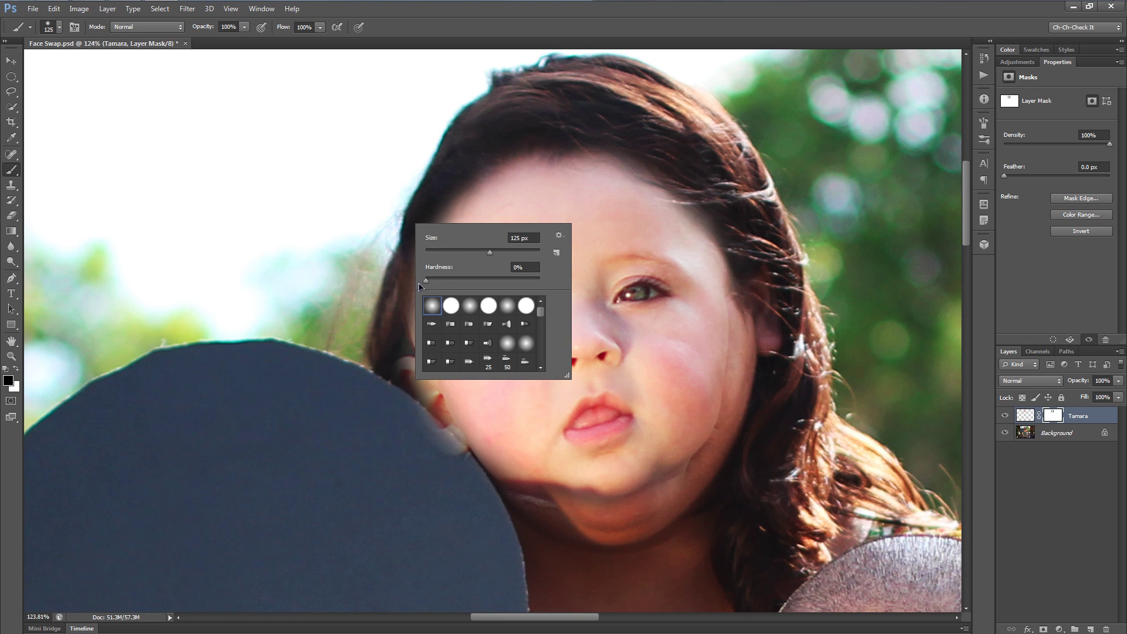
right_click(557, 228)
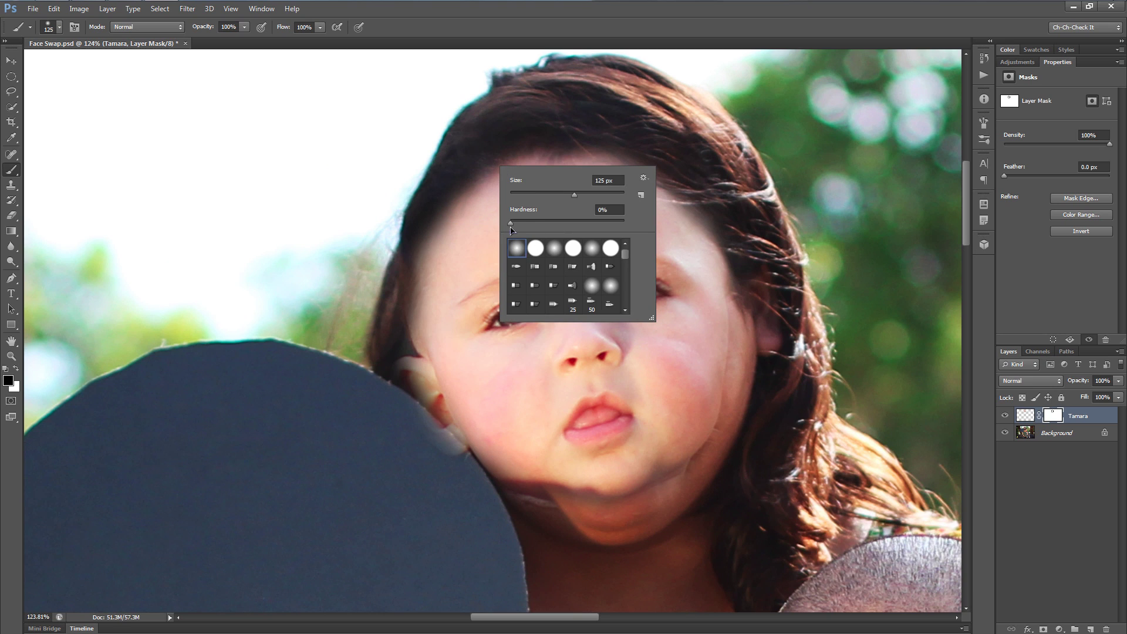
key("Return")
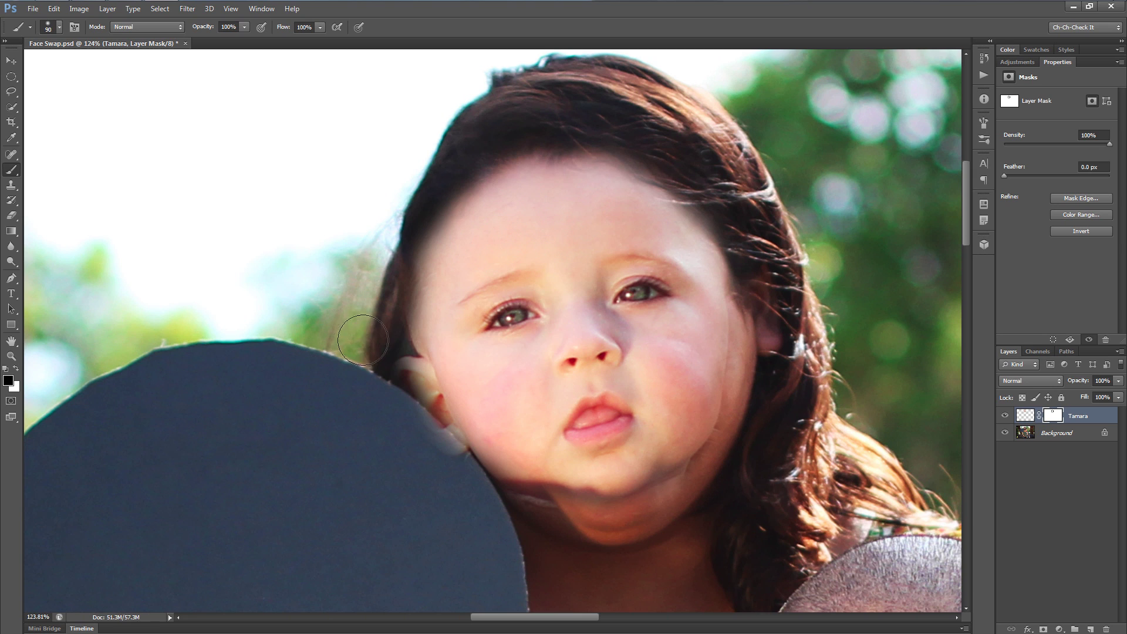
key("bracketright")
key("bracketright")
key("bracketright")
key("bracketright")
key("bracketright")
key("bracketright")
key("bracketright")
key("bracketright")
key("bracketright")
key("bracketright")
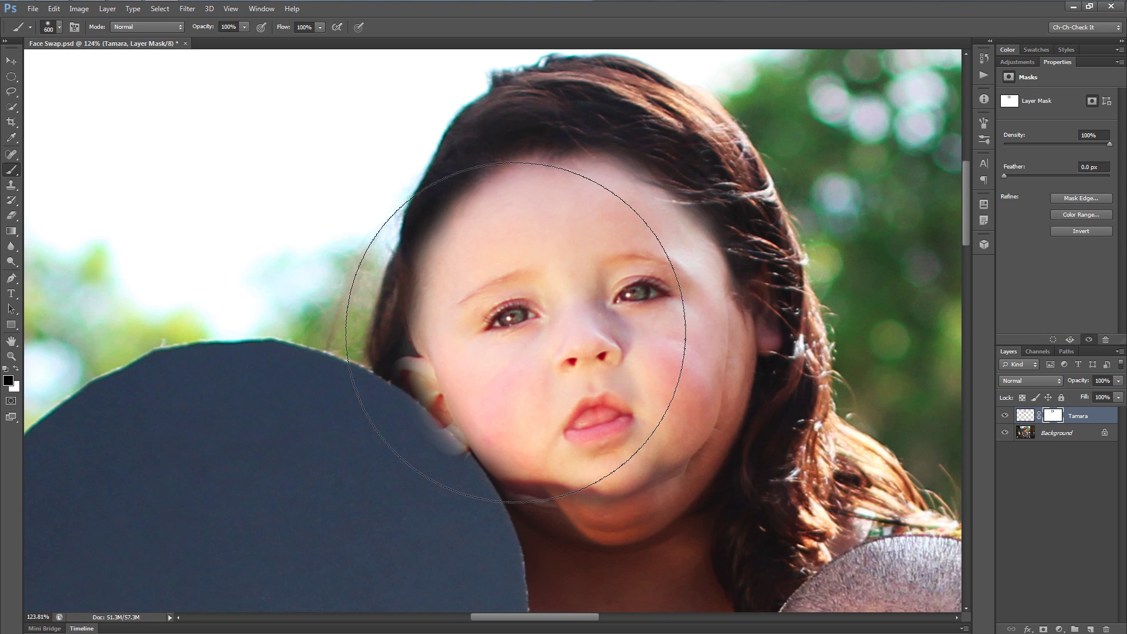
key("bracketleft")
key("bracketleft")
key("bracketleft")
key("bracketleft")
key("bracketleft")
key("bracketleft")
key("bracketleft")
key("bracketleft")
key("bracketleft")
key("bracketleft")
key("bracketright")
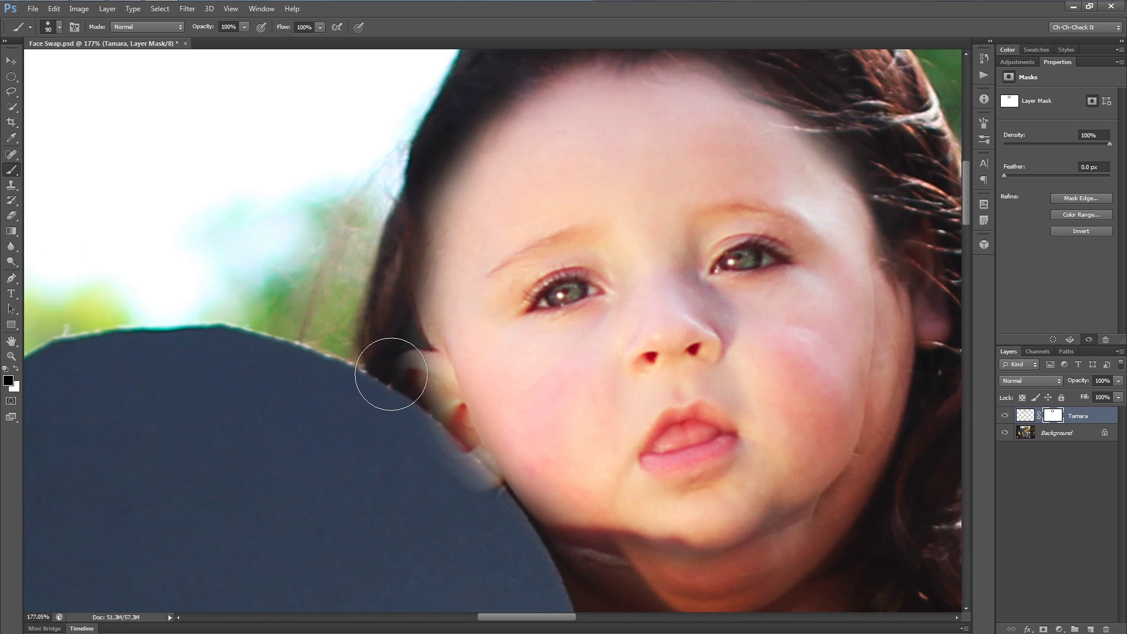
Step: Mask out the baby's ear beside the heart sign with a 45 px soft brush
scroll(390, 367, "up", 3)
key("bracketleft")
key("bracketleft")
key("bracketleft")
mouse_move(397, 364)
left_mouse_down()
mouse_move(407, 424)
mouse_move(422, 436)
mouse_move(403, 348)
mouse_move(421, 363)
mouse_move(444, 439)
mouse_move(434, 410)
mouse_move(459, 458)
mouse_move(480, 459)
mouse_move(441, 426)
mouse_move(441, 410)
mouse_move(459, 433)
mouse_move(424, 404)
left_mouse_up()
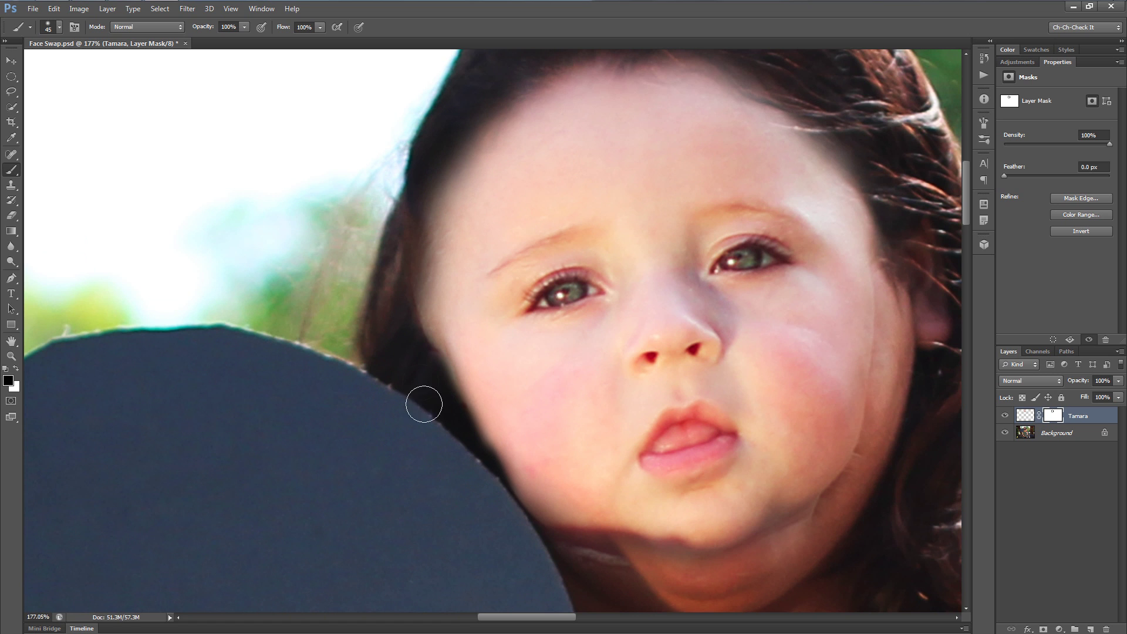
Step: Blend the mask along the cheek on the shaded side, the jaw and the chin with a 90 px soft brush
scroll(415, 364, "down", 3)
scroll(519, 487, "up", 1)
left_click_drag(747, 485, 652, 483)
scroll(623, 500, "up", 1)
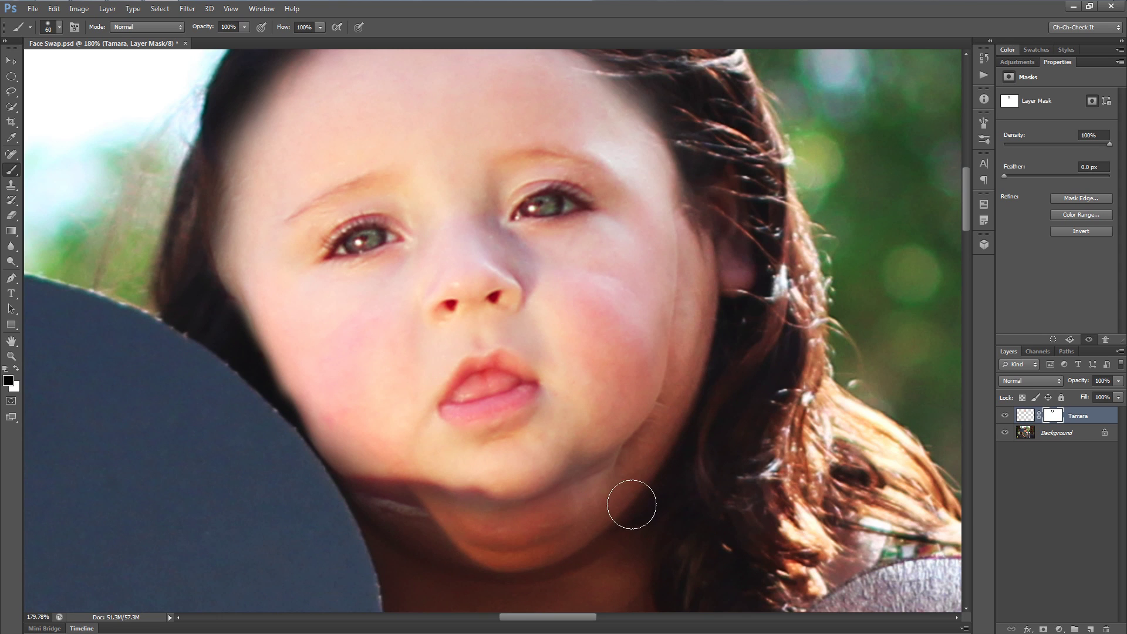
key("bracketright")
key("bracketright")
key("bracketright")
mouse_move(681, 168)
left_mouse_down()
mouse_move(683, 334)
mouse_move(653, 460)
mouse_move(586, 518)
mouse_move(596, 497)
mouse_move(617, 500)
mouse_move(603, 515)
mouse_move(627, 482)
mouse_move(586, 495)
mouse_move(532, 539)
mouse_move(526, 526)
mouse_move(482, 530)
mouse_move(486, 518)
mouse_move(383, 518)
left_mouse_up()
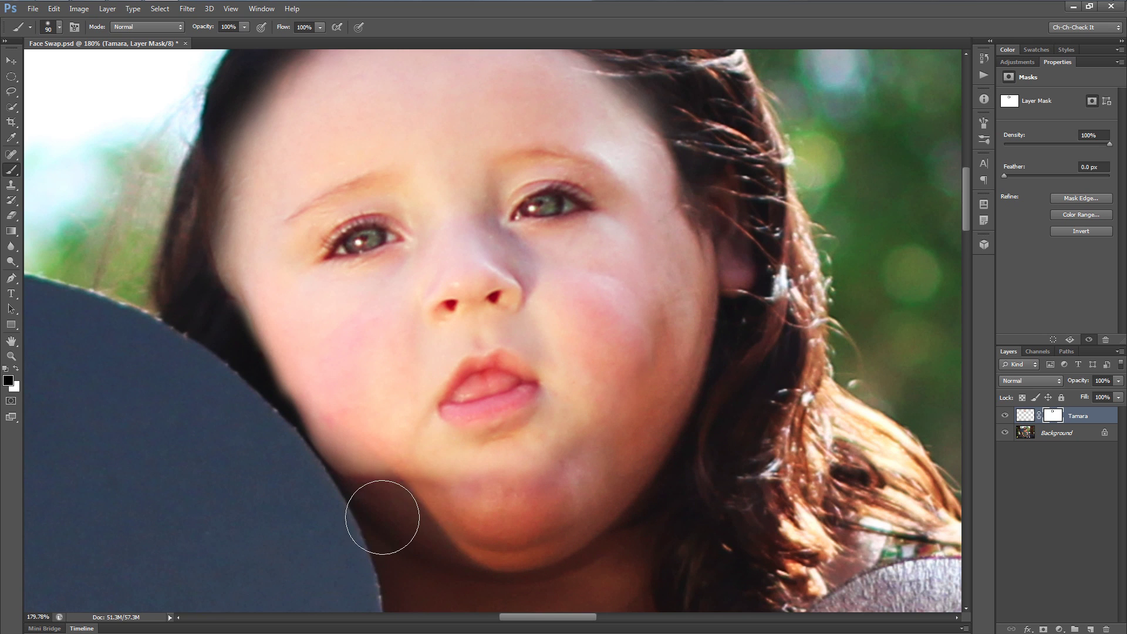
Step: Reduce the mask brush to 60 px and paint black down the face edge from the forehead to the cheek by the heart sign
key("bracketright")
key("bracketright")
key("bracketright")
key("bracketright")
key("bracketright")
key("bracketright")
key("bracketright")
key("bracketleft")
key("bracketleft")
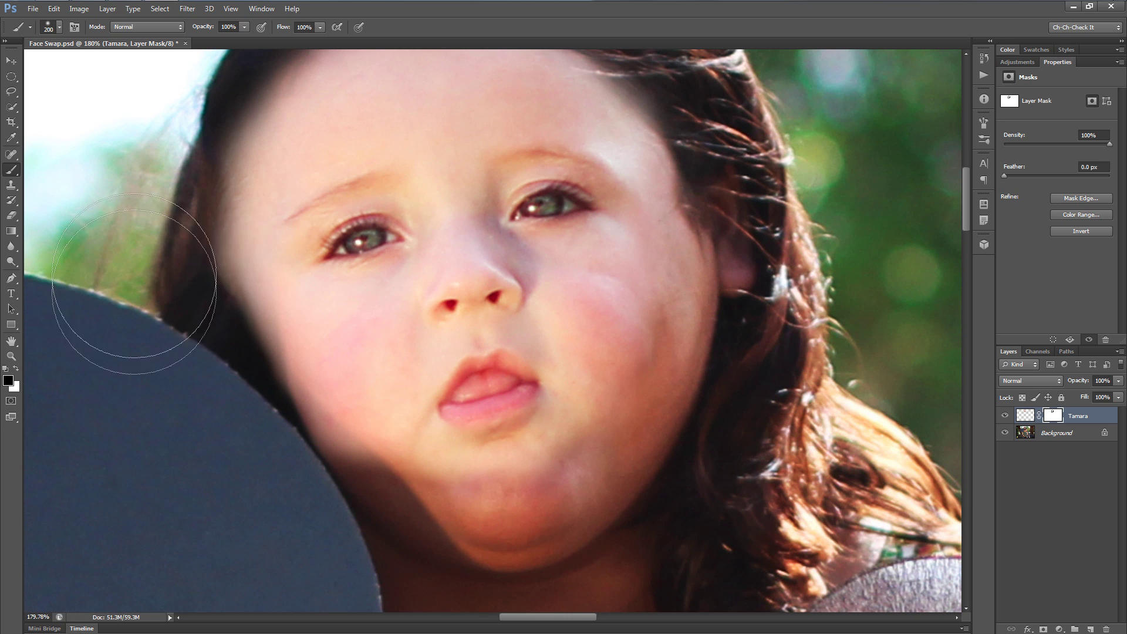
key("bracketleft")
key("bracketleft")
key("bracketleft")
key("bracketleft")
key("bracketleft")
key("bracketleft")
key("bracketleft")
key("bracketleft")
mouse_move(210, 129)
left_mouse_down()
mouse_move(242, 133)
mouse_move(216, 276)
mouse_move(238, 411)
mouse_move(251, 363)
mouse_move(245, 201)
mouse_move(265, 522)
mouse_move(264, 410)
mouse_move(281, 494)
mouse_move(251, 321)
mouse_move(253, 377)
mouse_move(248, 274)
mouse_move(258, 389)
mouse_move(252, 264)
mouse_move(269, 437)
left_mouse_up()
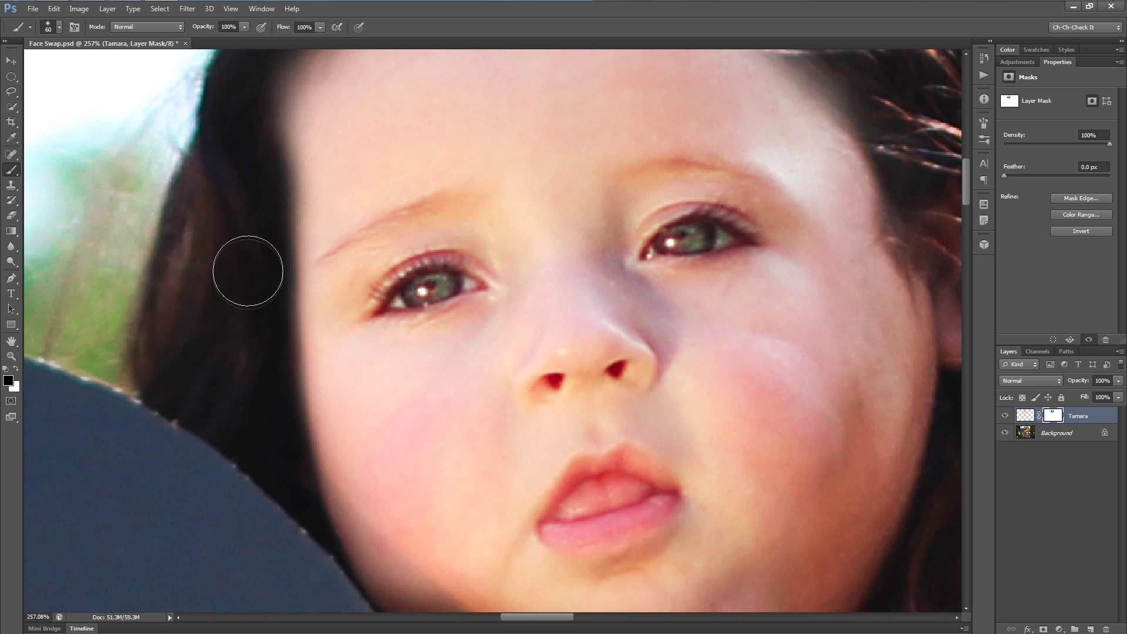
Step: Refine the mask along the temple and cheek edges on both sides of the face so the woman's hair overlaps it cleanly
key("space")
mouse_move(269, 490)
left_mouse_down()
mouse_move(258, 270)
mouse_move(275, 316)
left_mouse_up()
mouse_move(239, 236)
left_mouse_down()
mouse_move(206, 389)
mouse_move(211, 289)
mouse_move(214, 421)
left_mouse_up()
mouse_move(272, 256)
left_mouse_down()
mouse_move(266, 288)
mouse_move(271, 418)
mouse_move(265, 354)
mouse_move(299, 180)
mouse_move(316, 185)
mouse_move(412, 87)
mouse_move(369, 135)
mouse_move(599, 112)
mouse_move(706, 131)
mouse_move(928, 282)
mouse_move(850, 232)
mouse_move(908, 283)
left_mouse_up()
left_click_drag(920, 392, 635, 359, "ctrl")
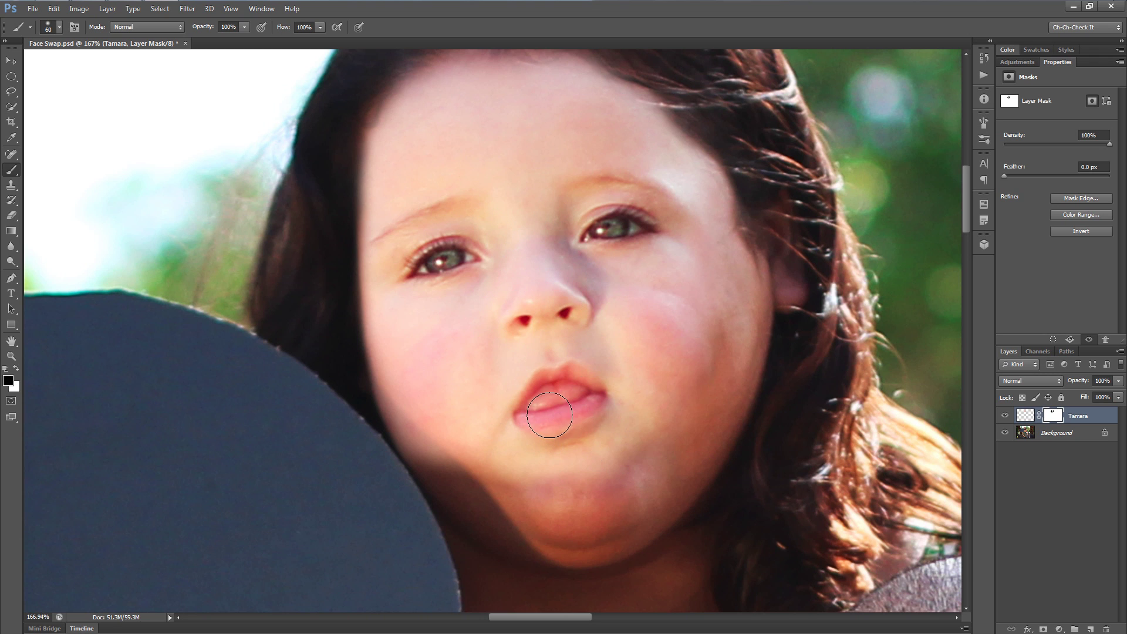
mouse_move(673, 489)
left_mouse_down()
mouse_move(634, 395)
mouse_move(598, 390)
left_mouse_up()
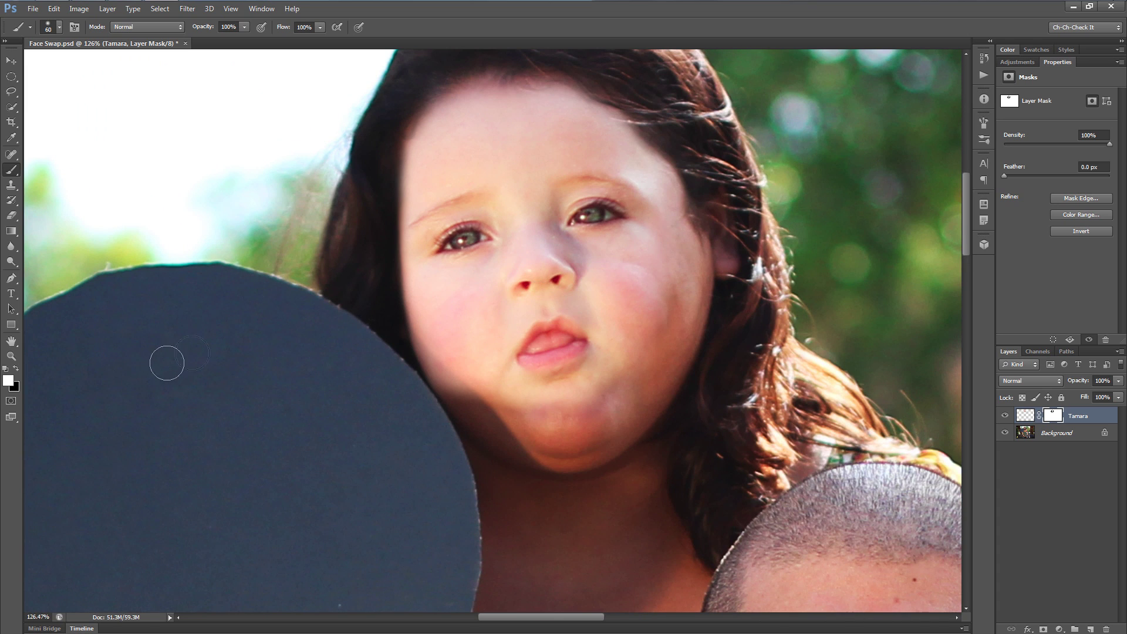
Step: Examine the blended face close up and in the whole family photo for leftover mask edges
key("x")
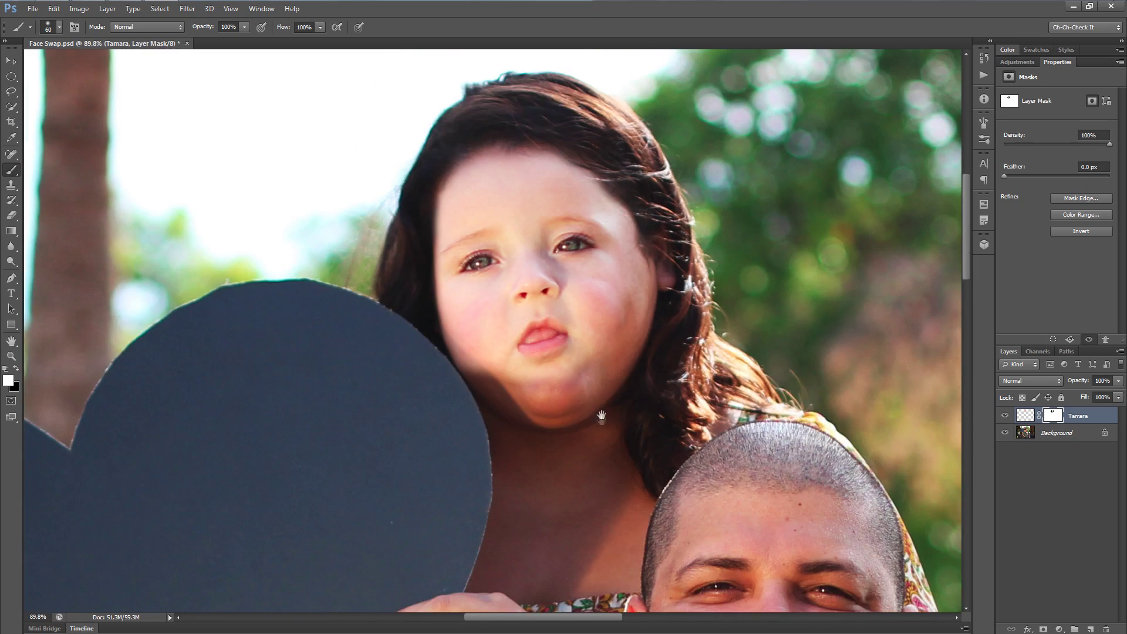
scroll(601, 415, "down", 4)
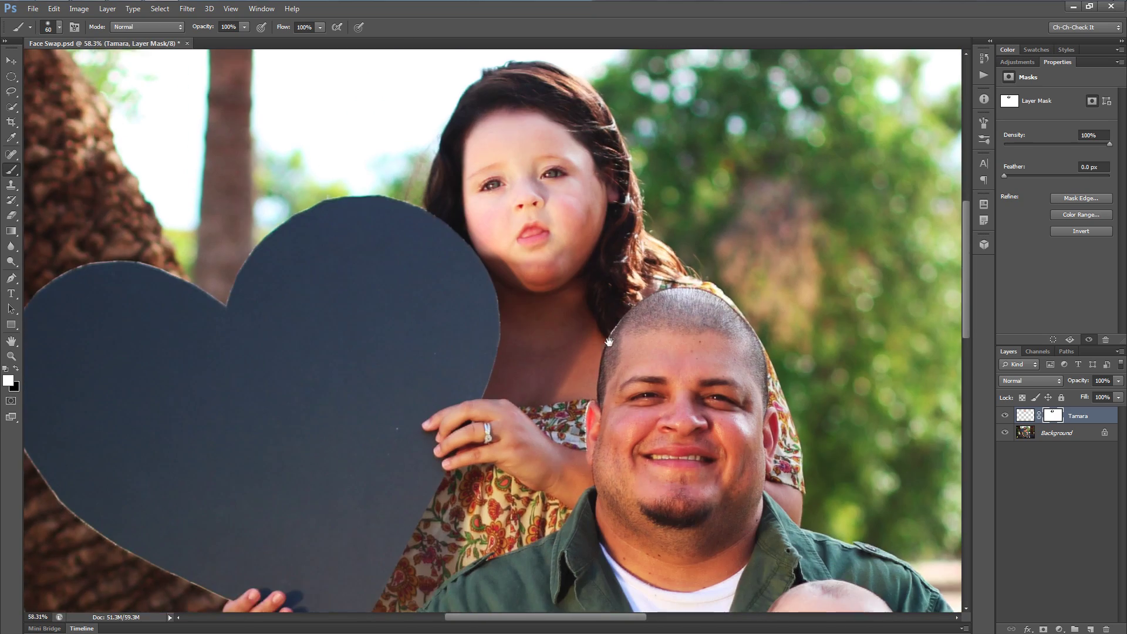
left_click_drag(609, 341, 609, 346)
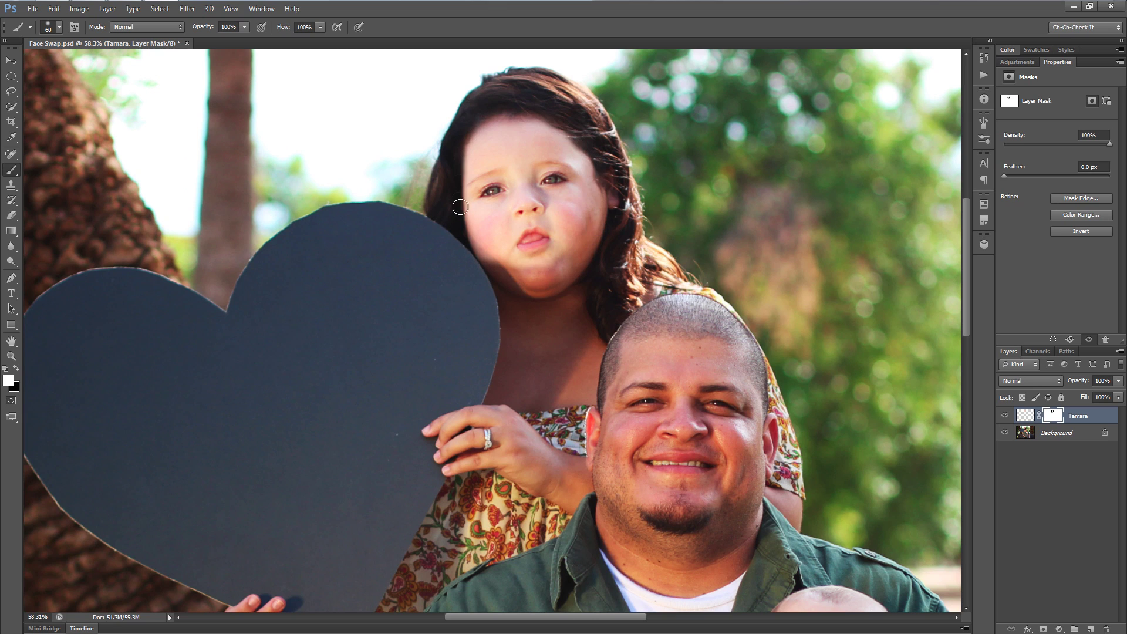
key("x")
scroll(563, 218, "up", 5)
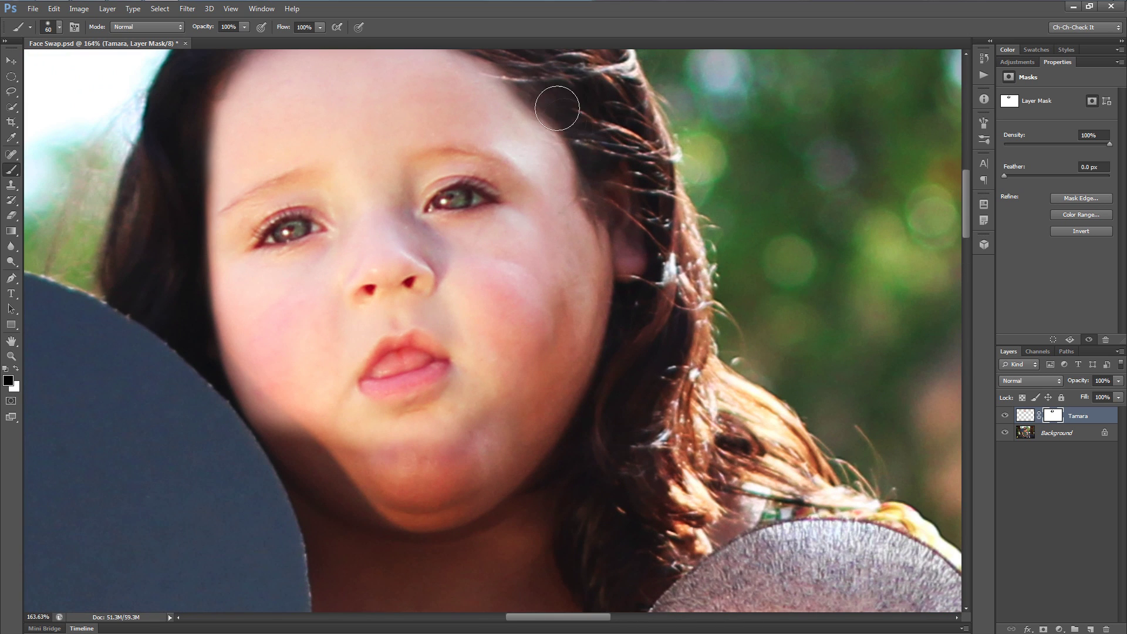
left_click_drag(565, 118, 585, 193)
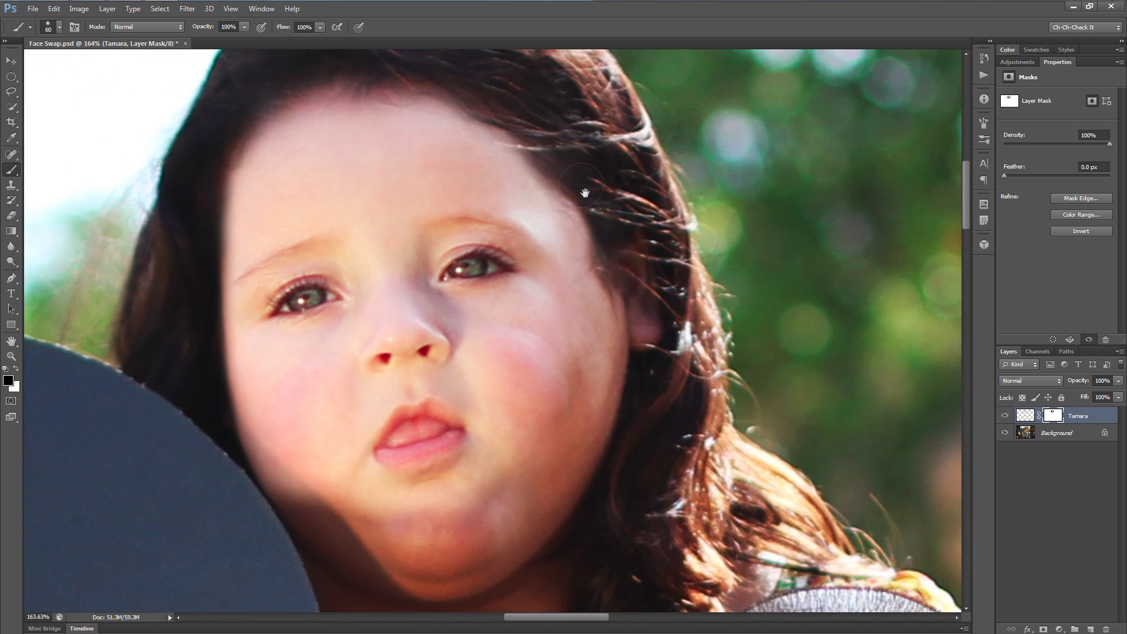
scroll(549, 244, "down", 5)
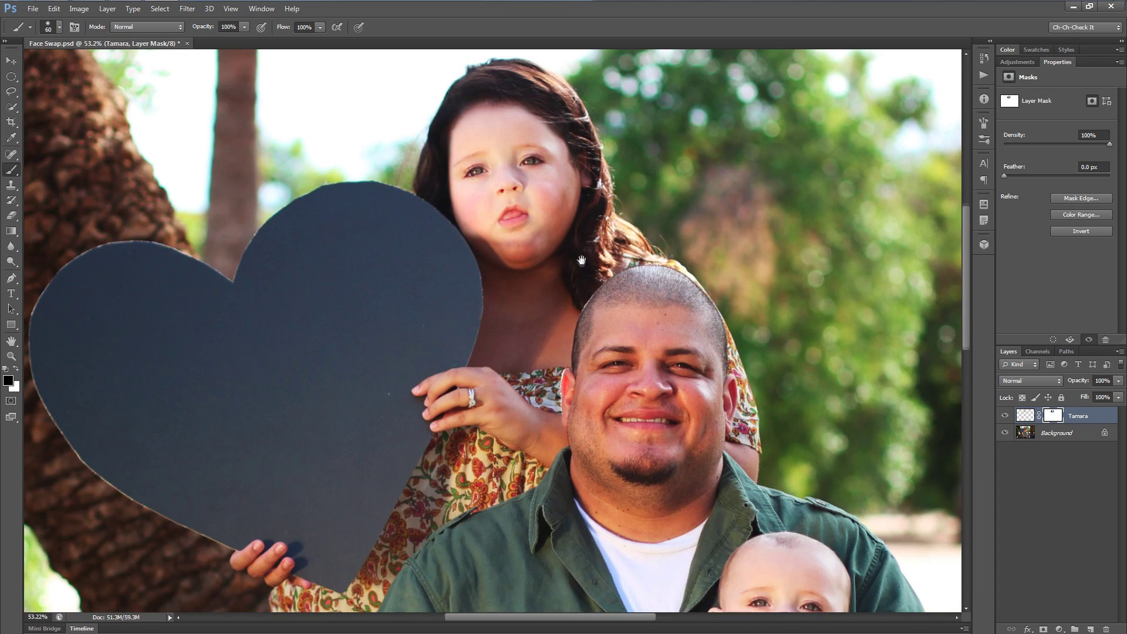
left_click_drag(581, 260, 584, 263)
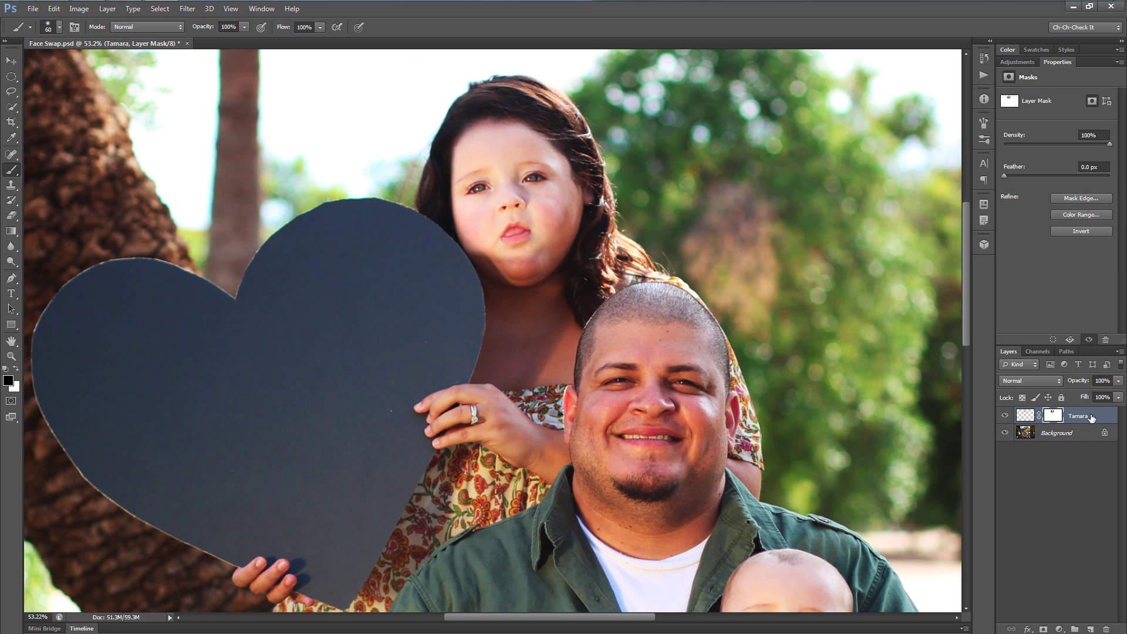
left_click(1028, 629)
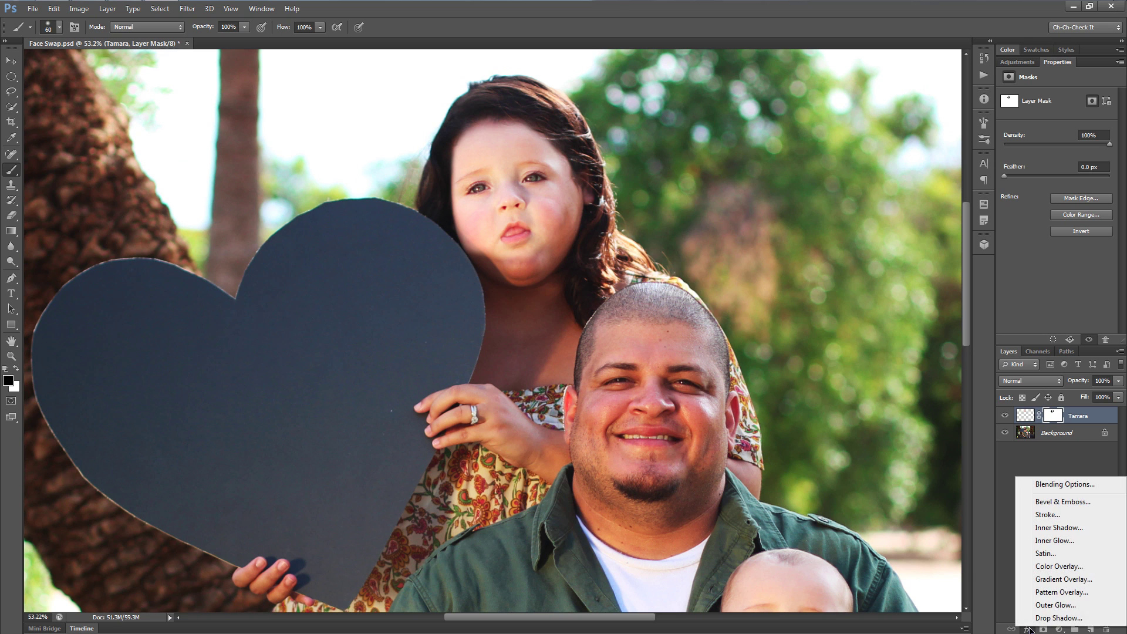
left_click(1063, 571)
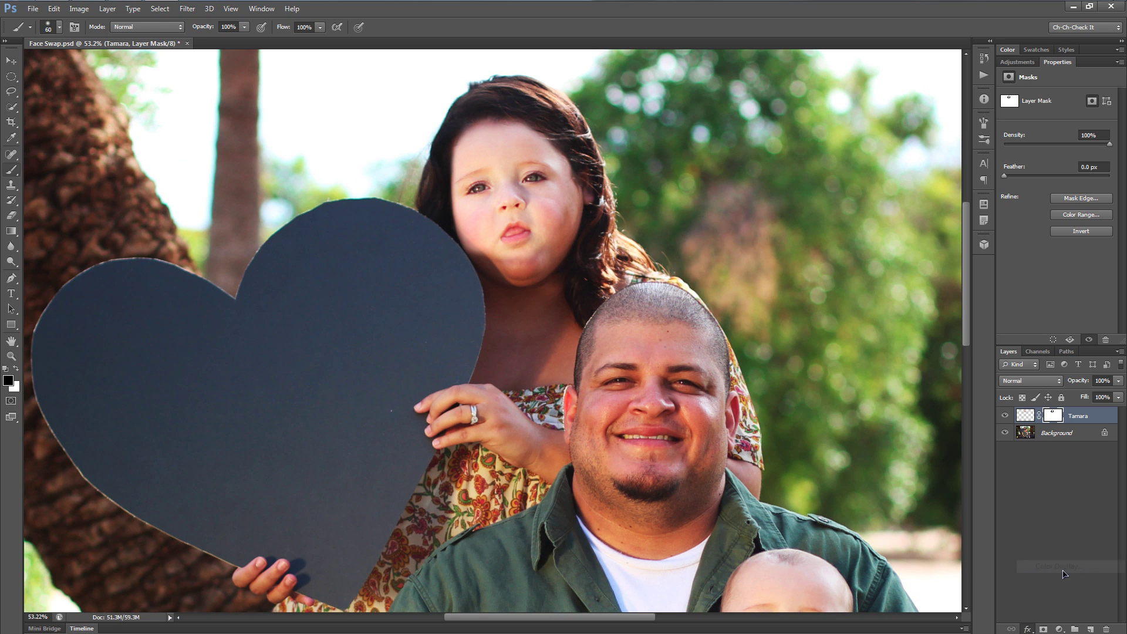
left_click_drag(584, 188, 828, 37)
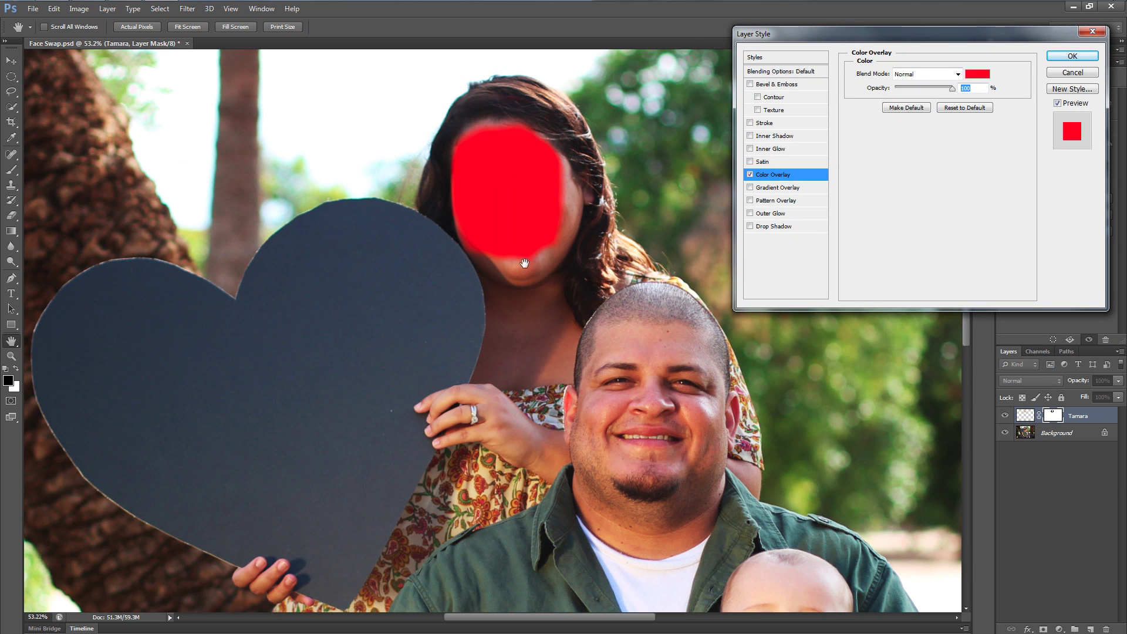
left_click(979, 74)
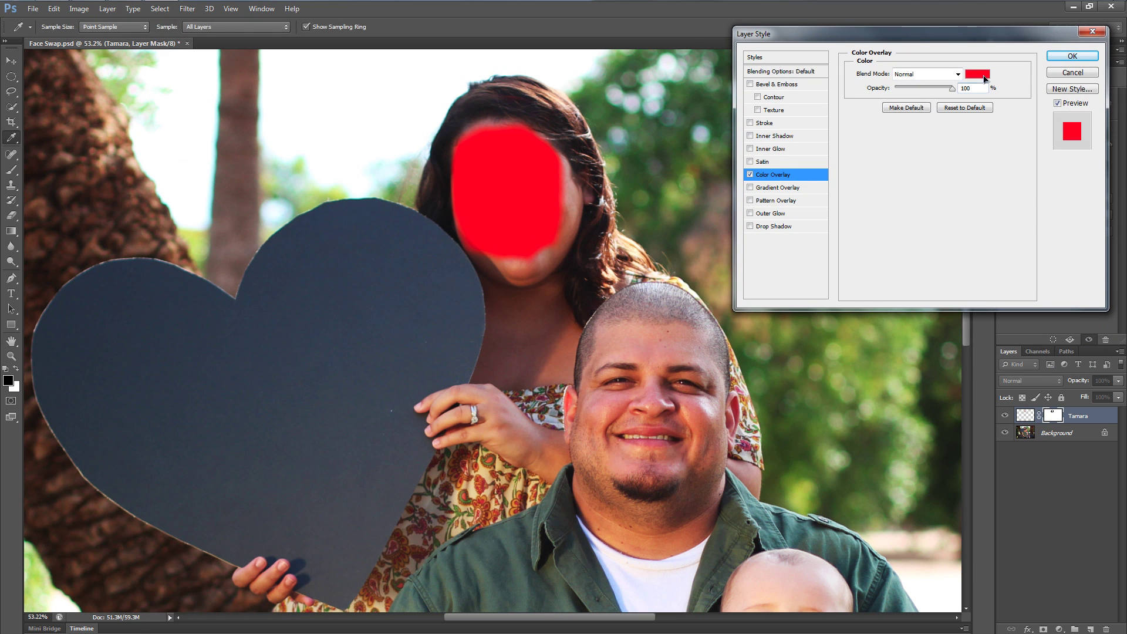
left_click_drag(773, 151, 867, 171)
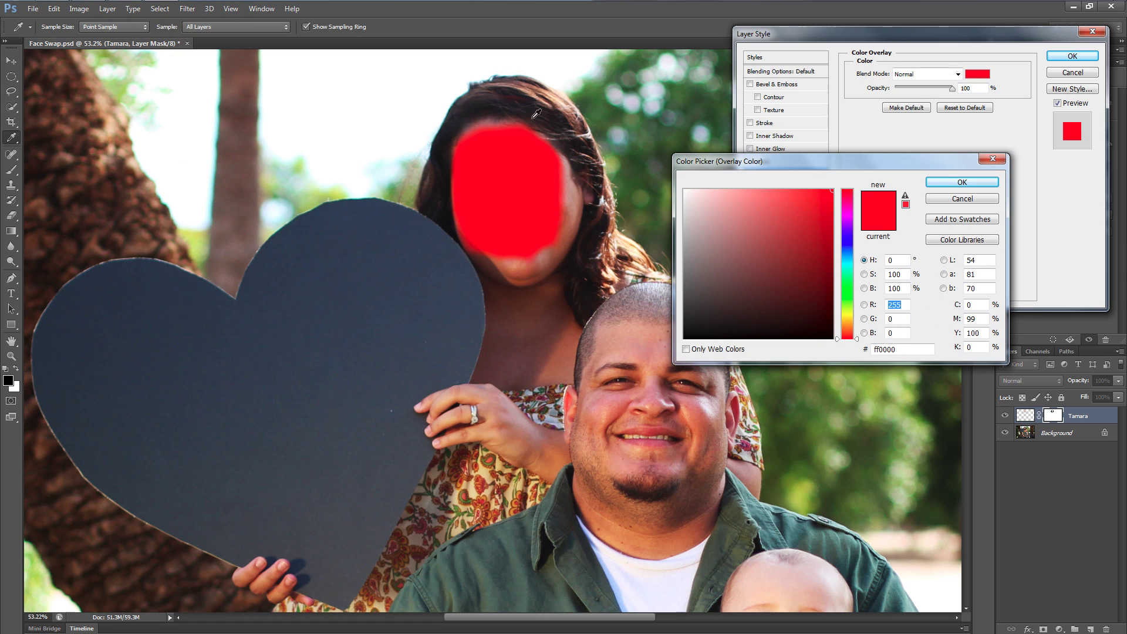
left_click(570, 190)
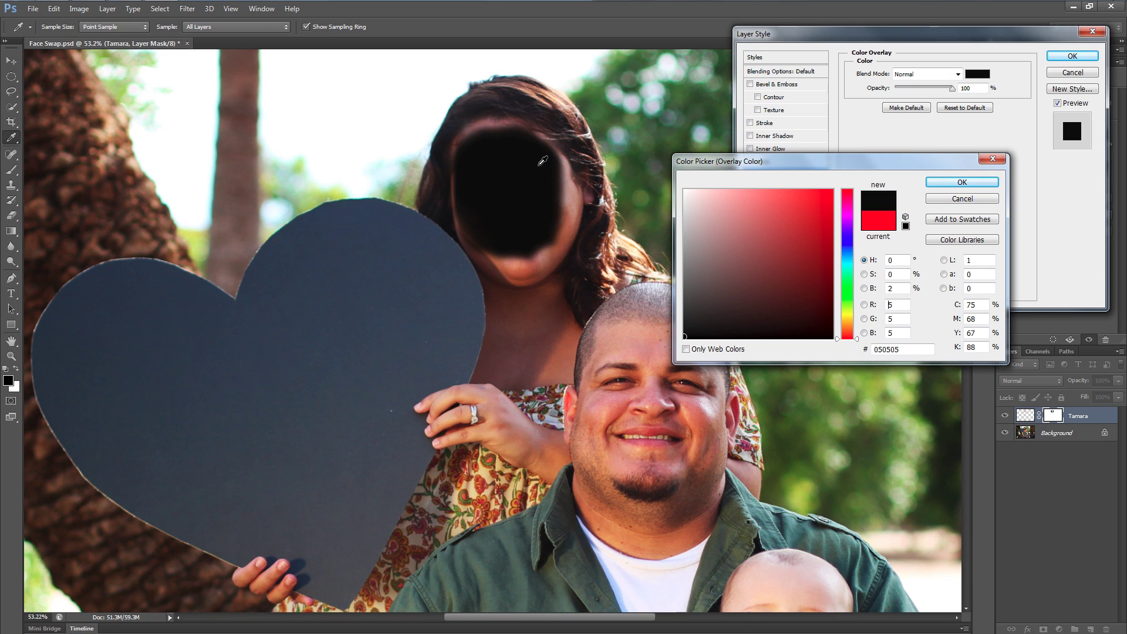
left_click(547, 258)
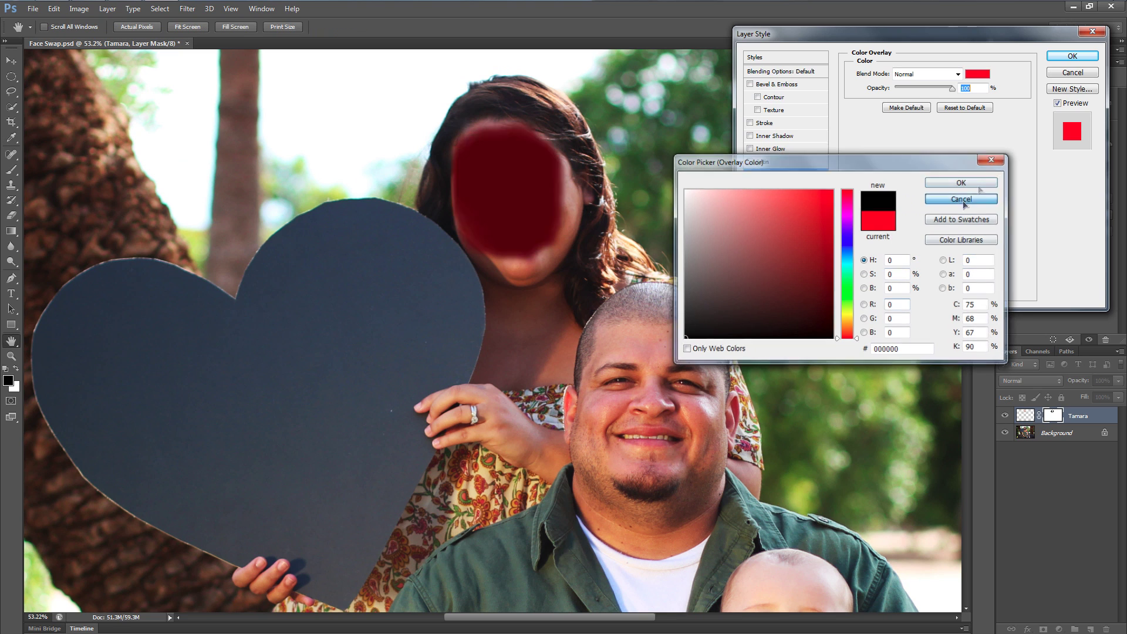
left_click(962, 200)
left_click(1066, 72)
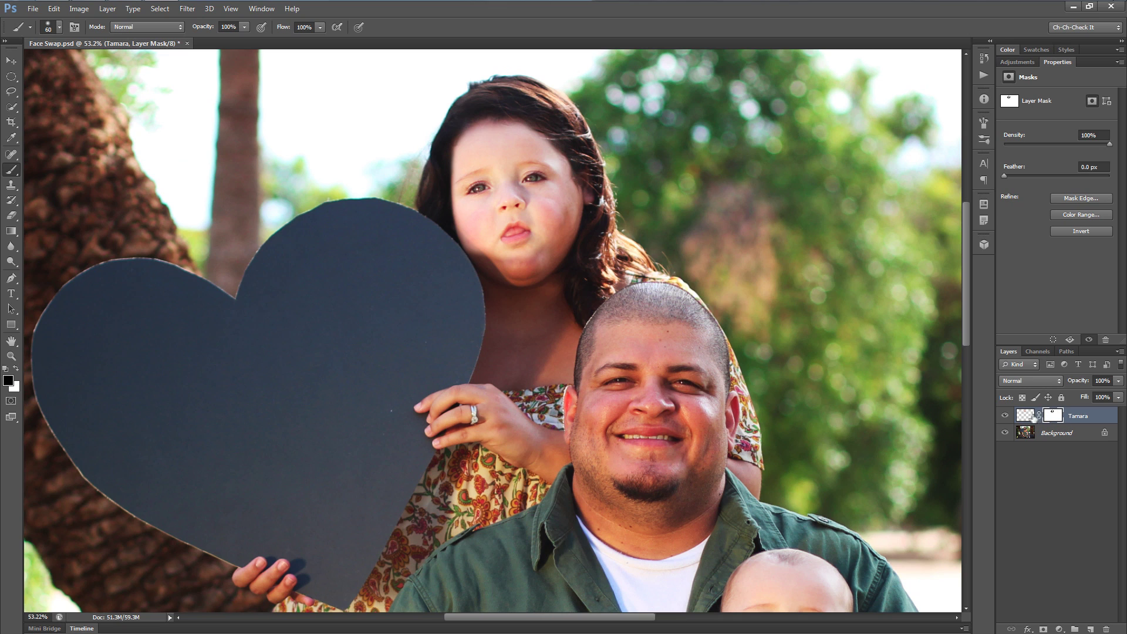
Step: Target the head layer's image instead of its mask and add a Color Overlay layer style to it
left_click(1025, 417)
key("x")
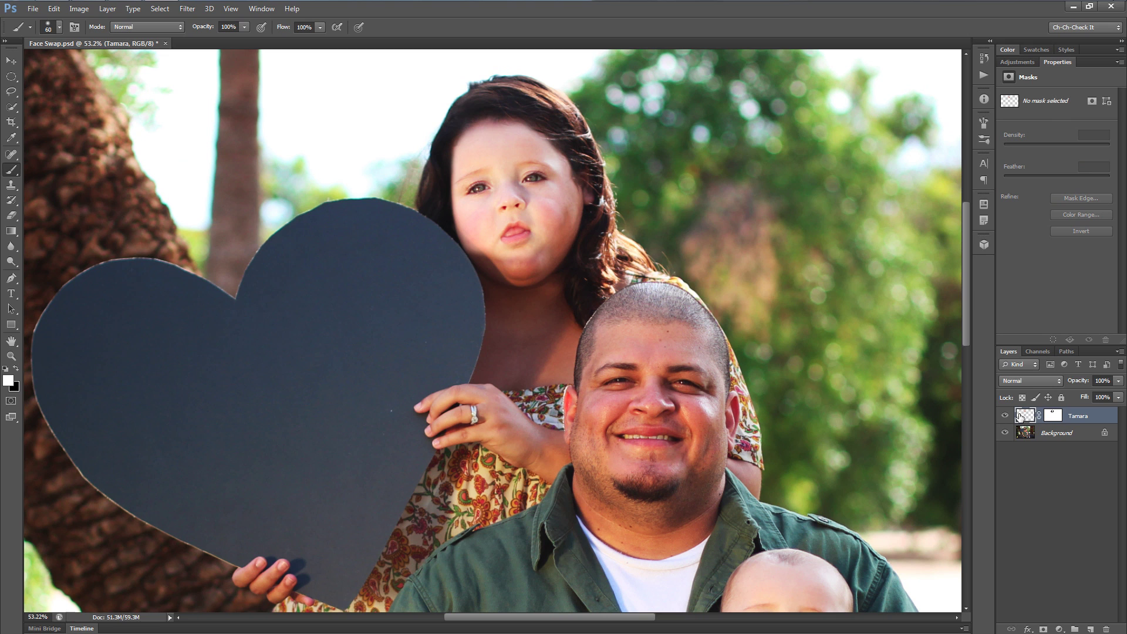
left_click(1036, 630)
left_click(1050, 567)
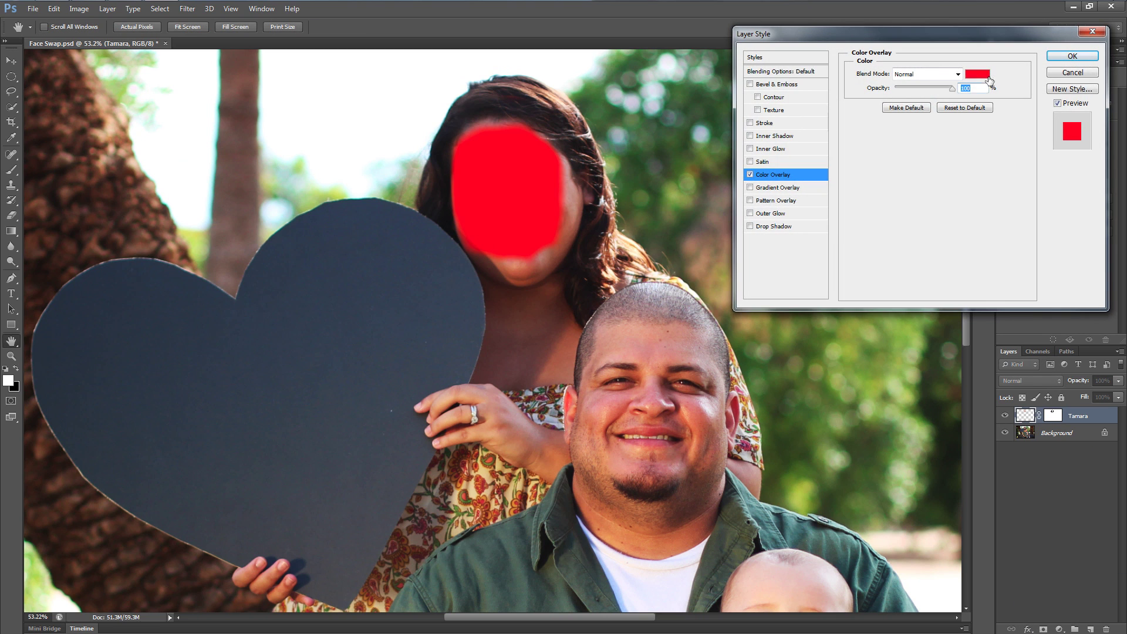
Step: Set the overlay colour to a skin tone sampled from the woman's cheek edge, #b1684f
left_click(986, 75)
left_click(572, 200)
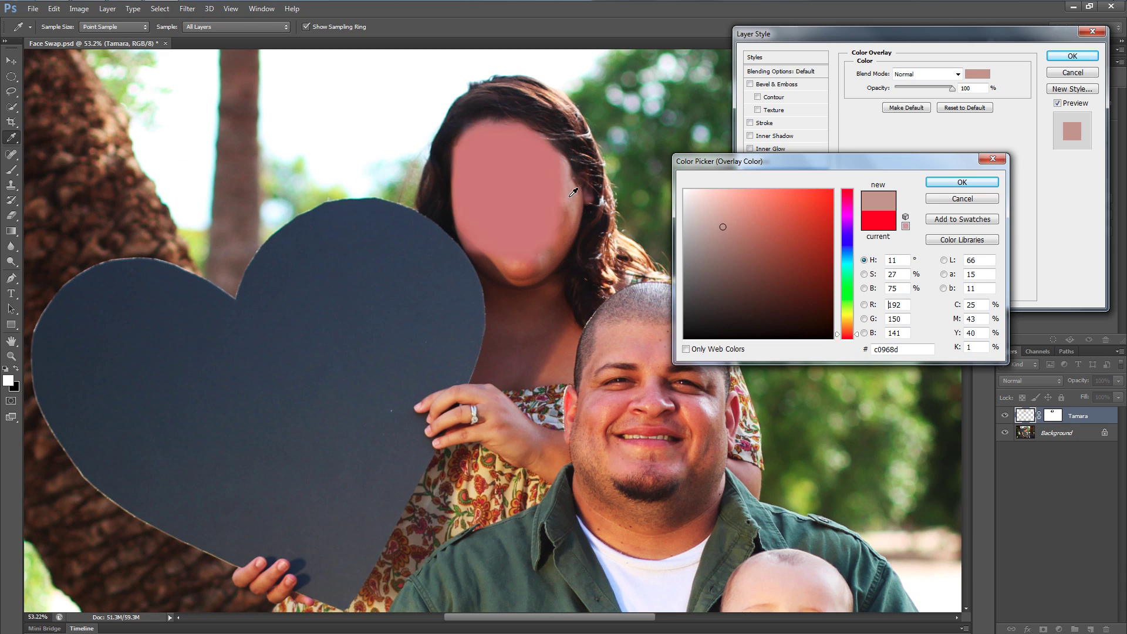
left_click(573, 189)
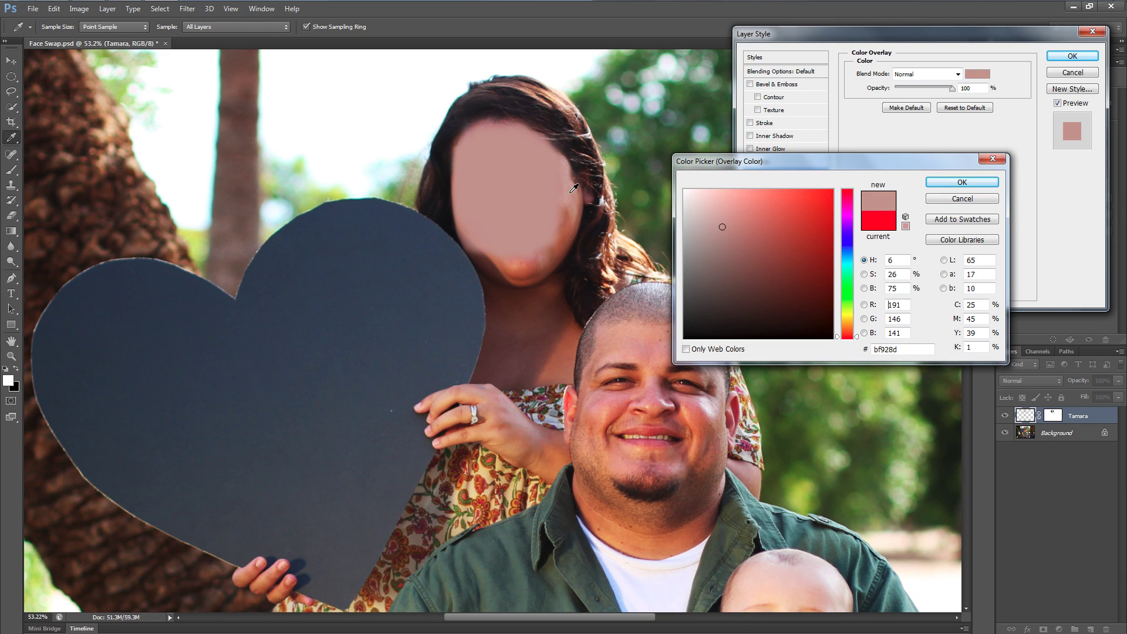
left_click(569, 219)
left_click(568, 234)
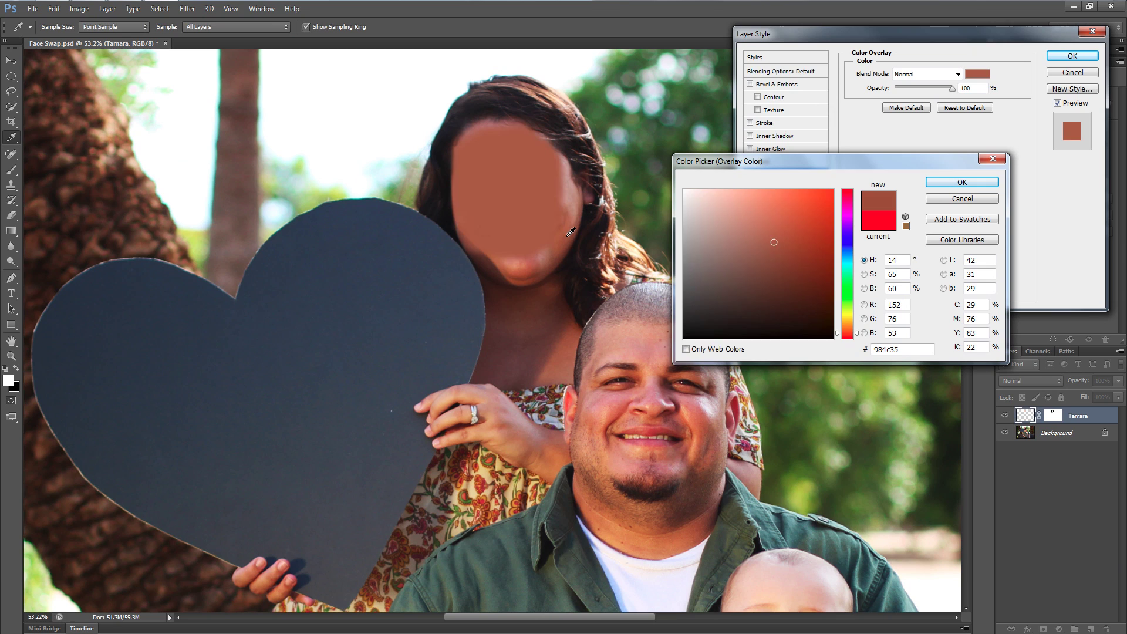
left_click(566, 236)
left_click(571, 225)
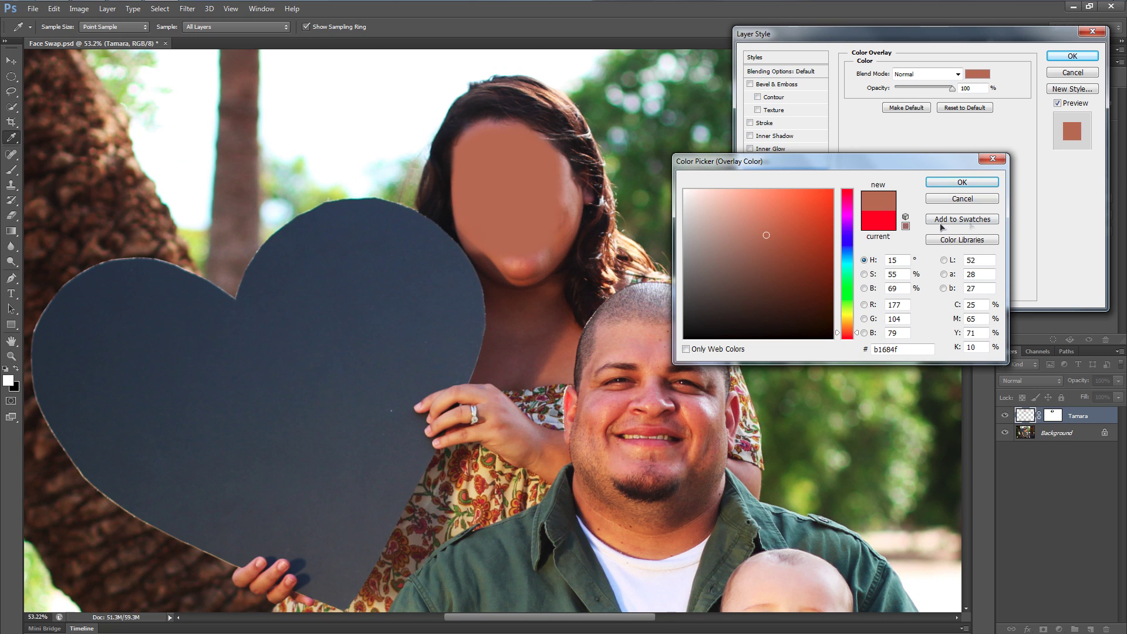
left_click(962, 182)
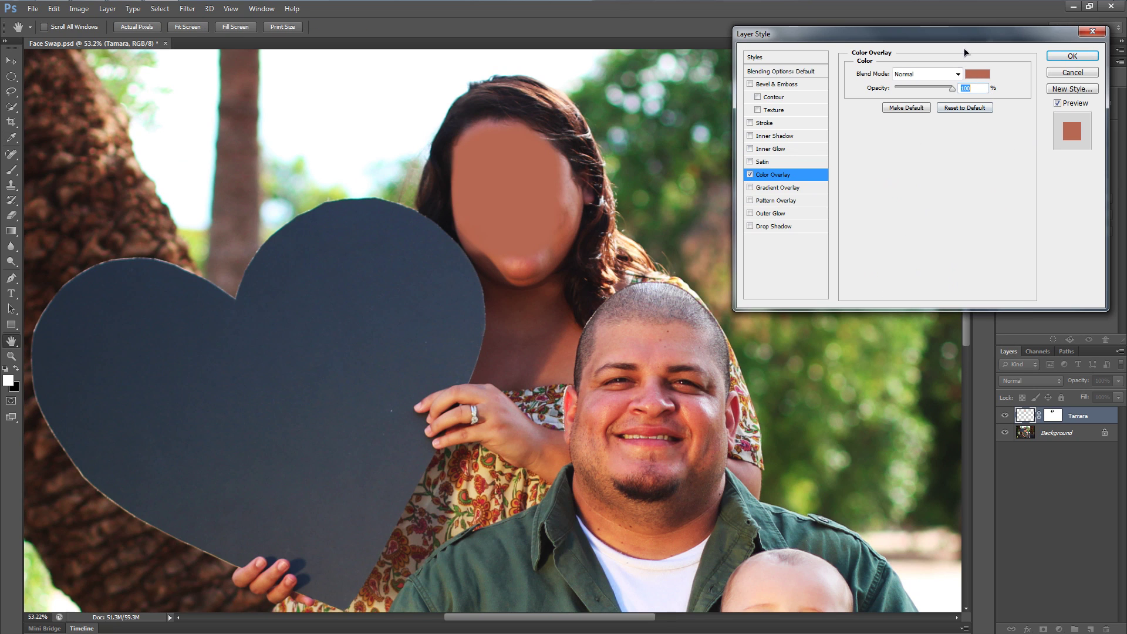
Step: Set the Color Overlay blend mode to Hue, reduce its opacity to about half, and apply the layer style
left_click(921, 74)
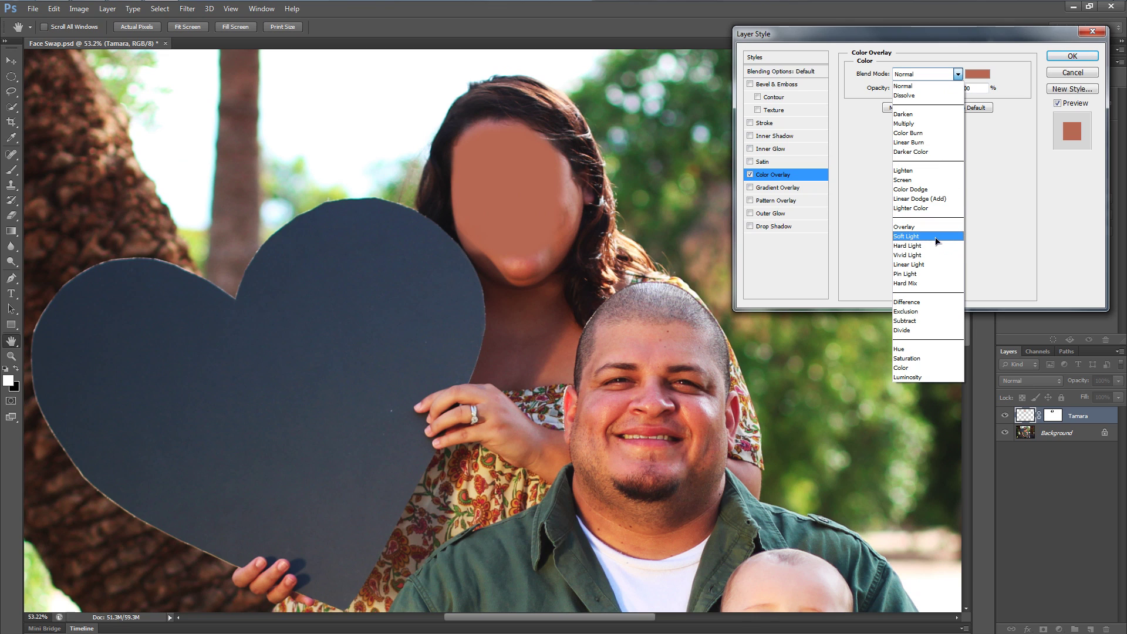
left_click(913, 351)
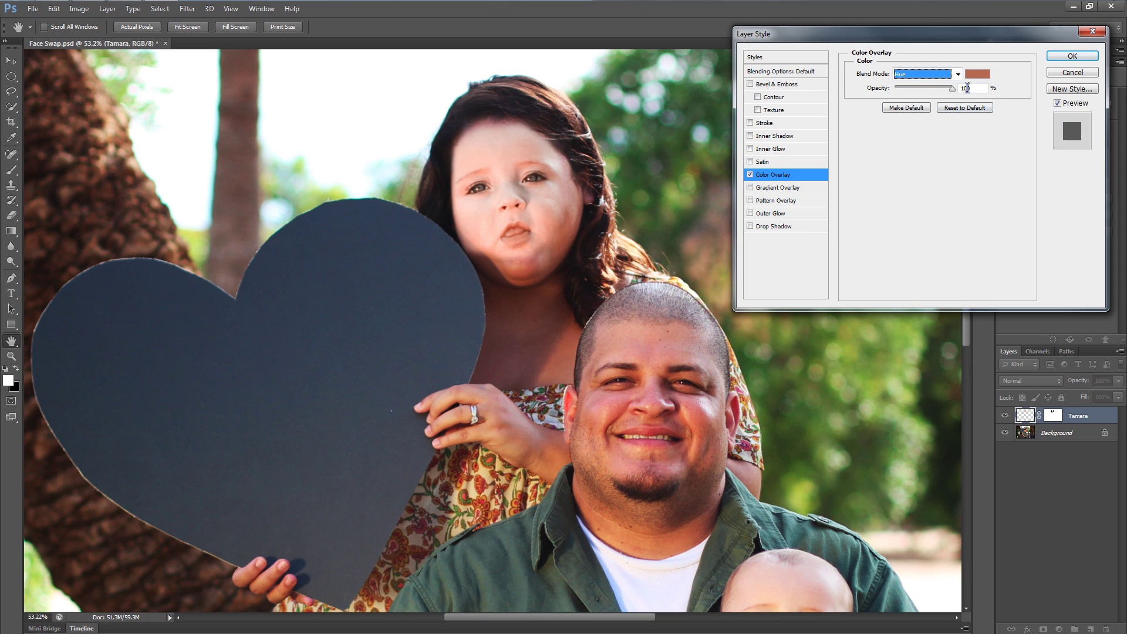
left_click_drag(952, 88, 925, 91)
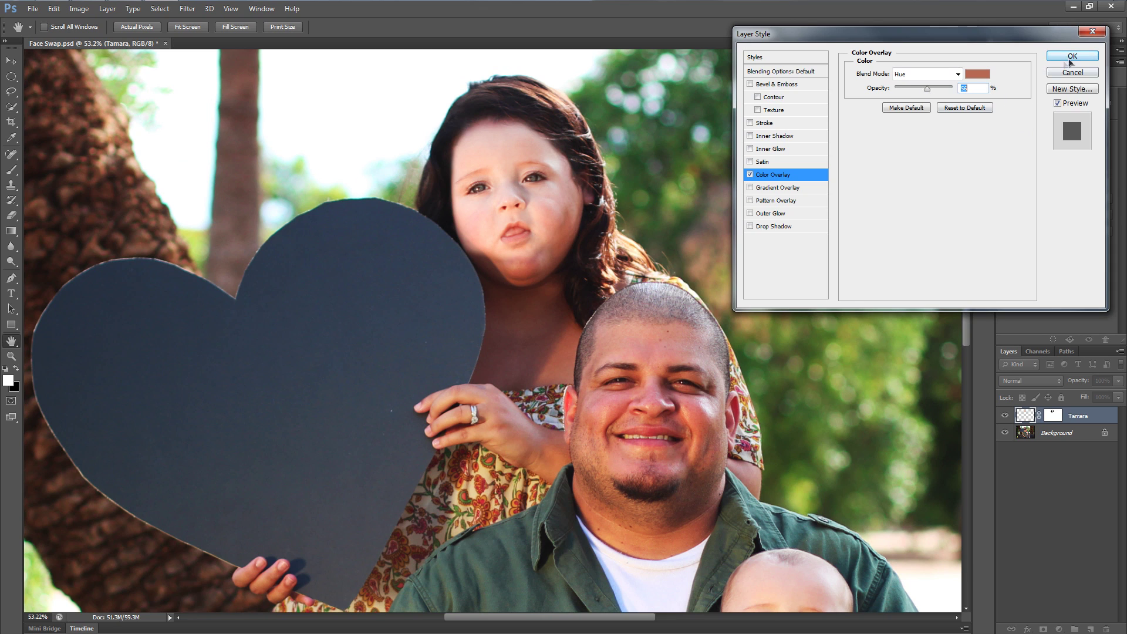
left_click(1068, 57)
Step: Add a Curves adjustment clipped to the face layer and darken its midtones with a point at input 147, output 89
key("b")
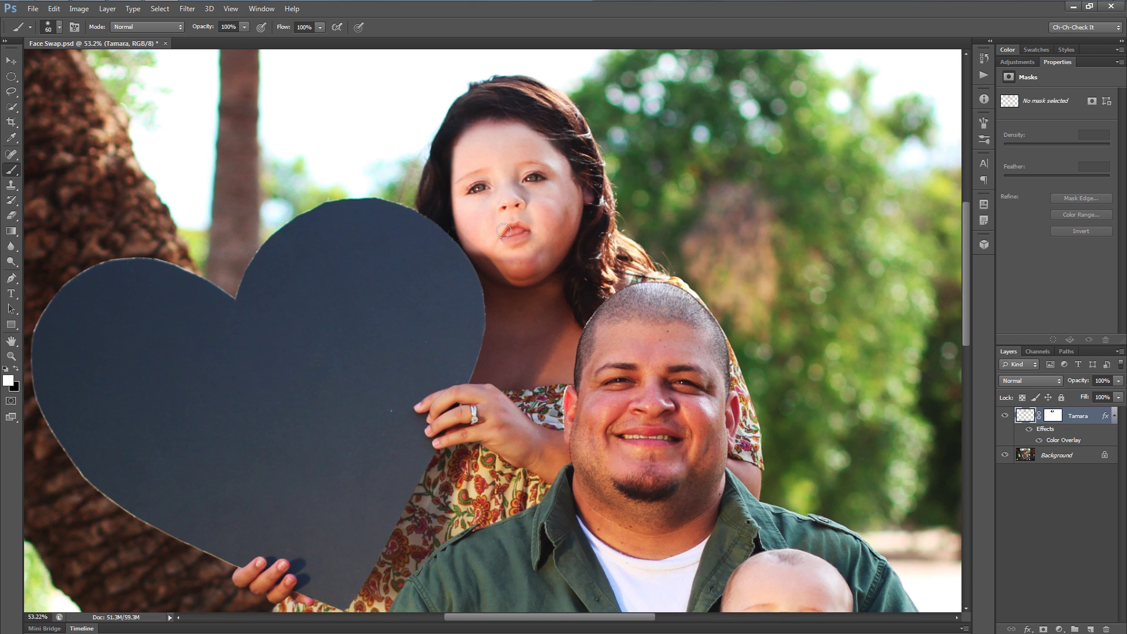
scroll(499, 199, "up", 3)
left_click_drag(527, 234, 536, 261)
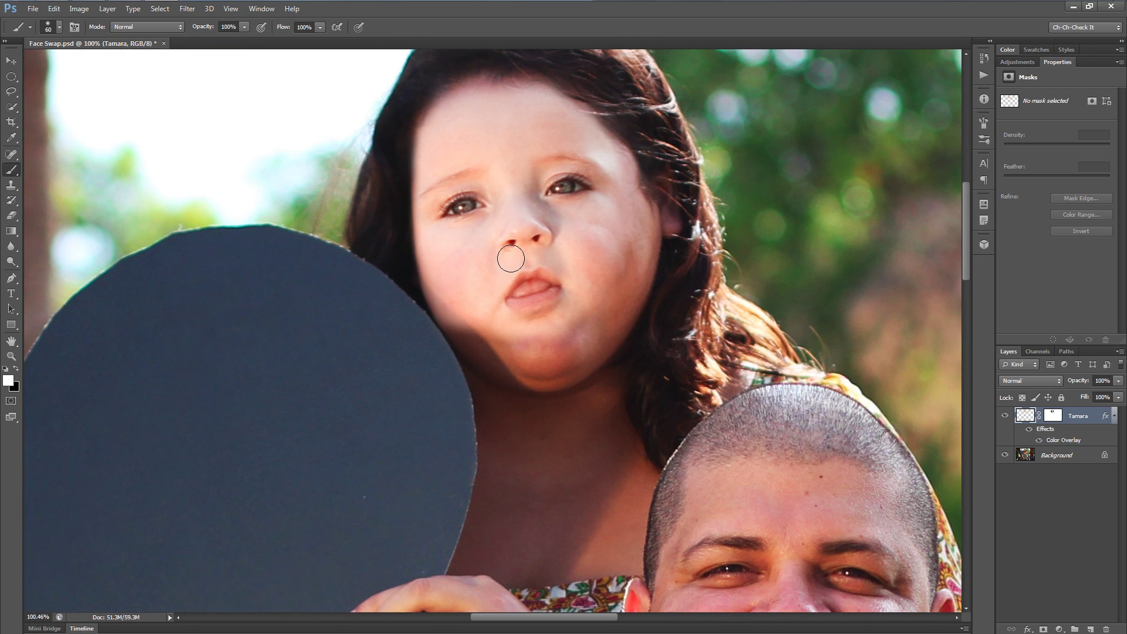
scroll(564, 284, "down", 2)
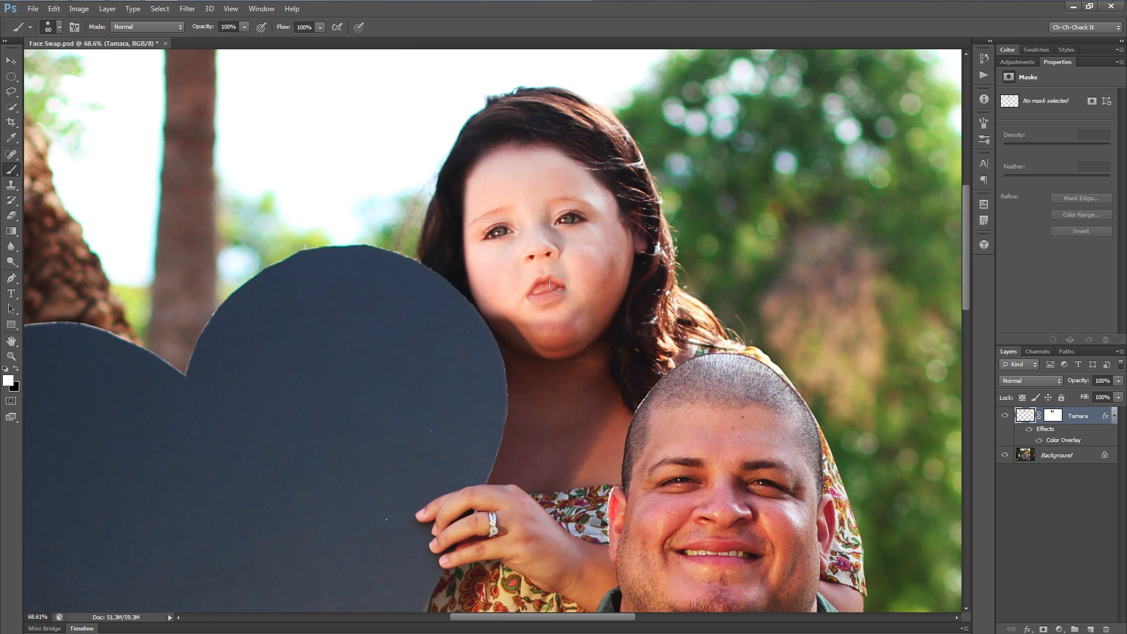
left_click(1018, 63)
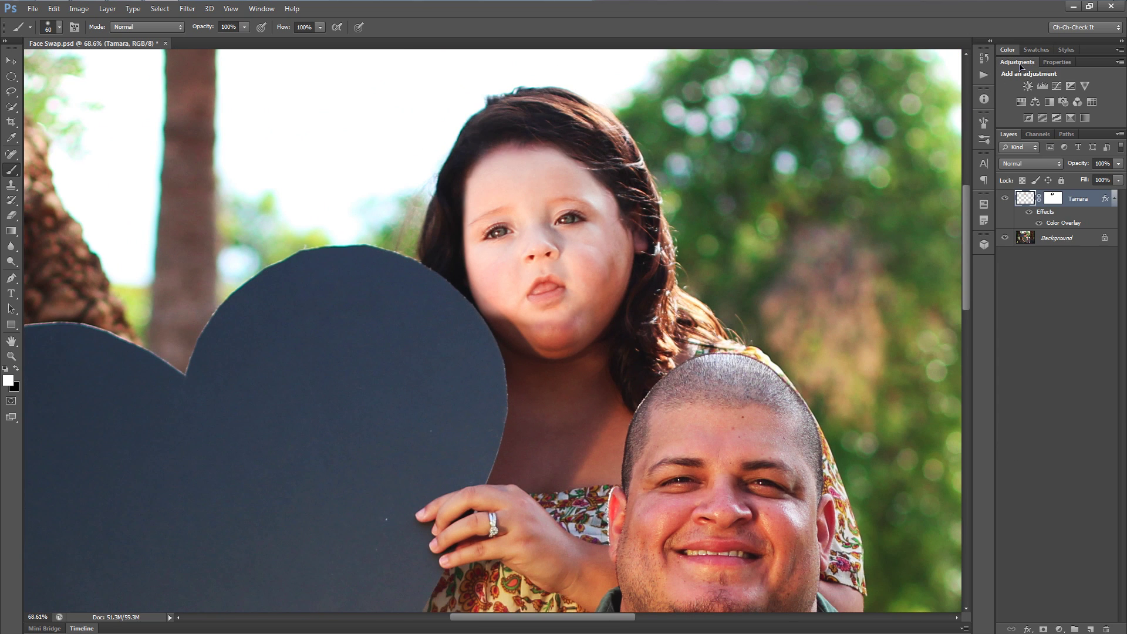
left_click(1057, 87)
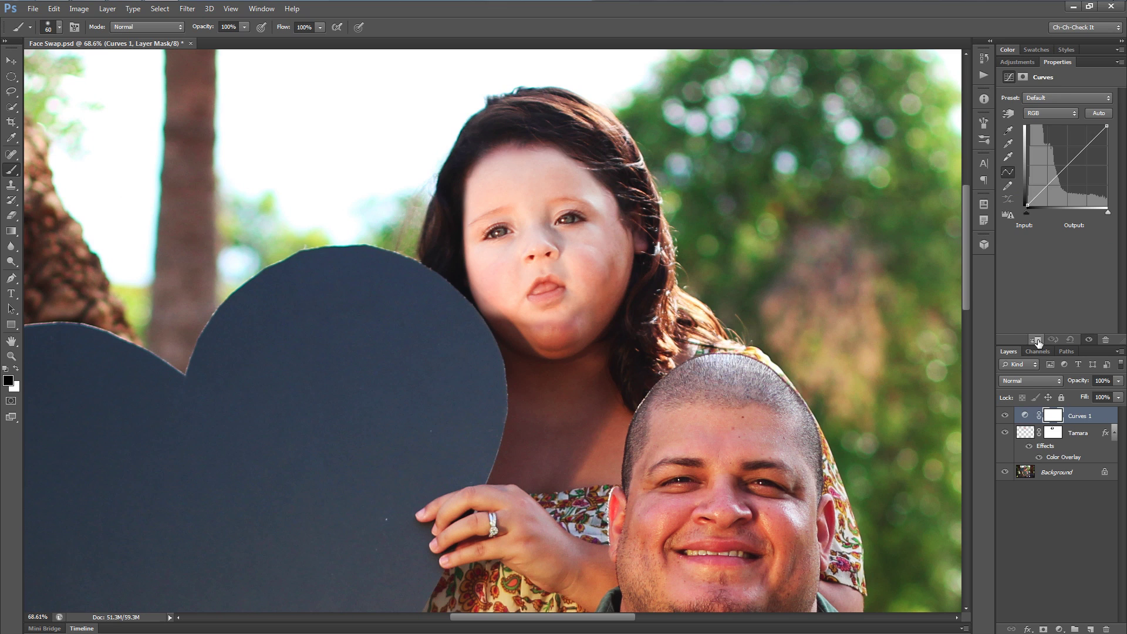
left_click(1037, 341)
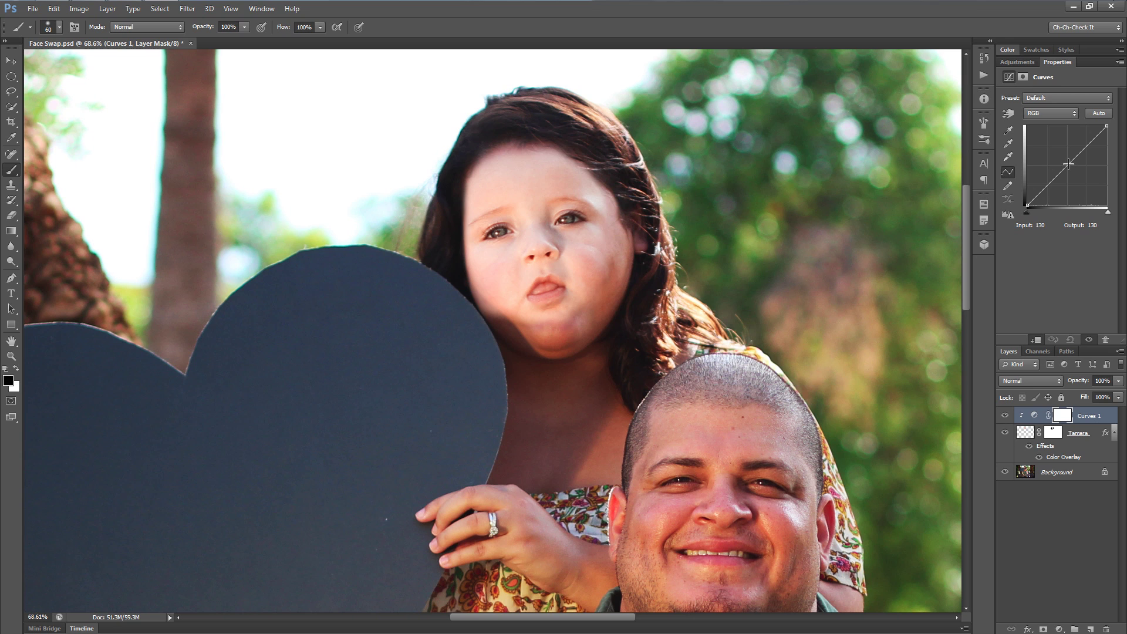
left_click_drag(1071, 166, 1073, 176)
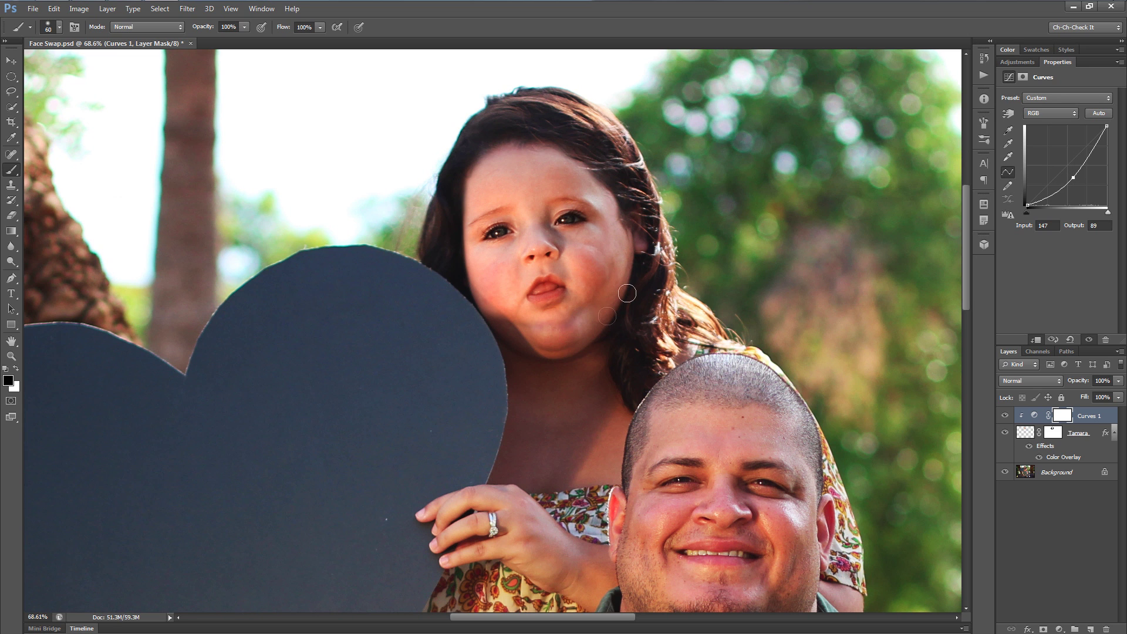
Step: Target the face layer's mask and soften the jaw edge beside the hair with a black brush enlarged to 300 px
scroll(544, 284, "up", 3)
scroll(590, 347, "down", 3)
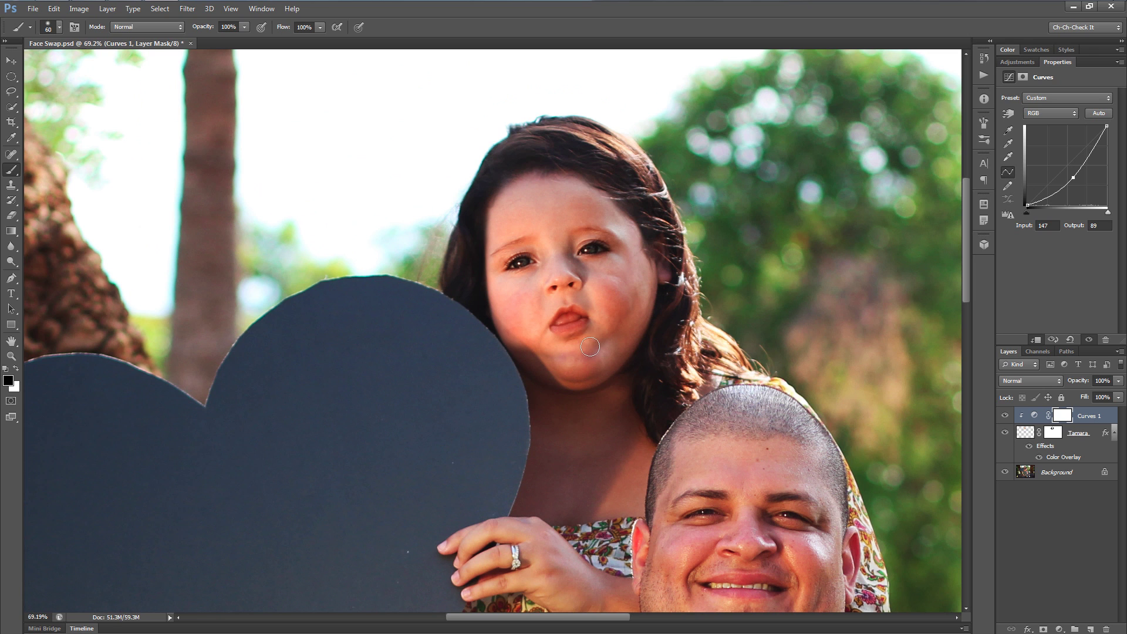
scroll(559, 324, "down", 3)
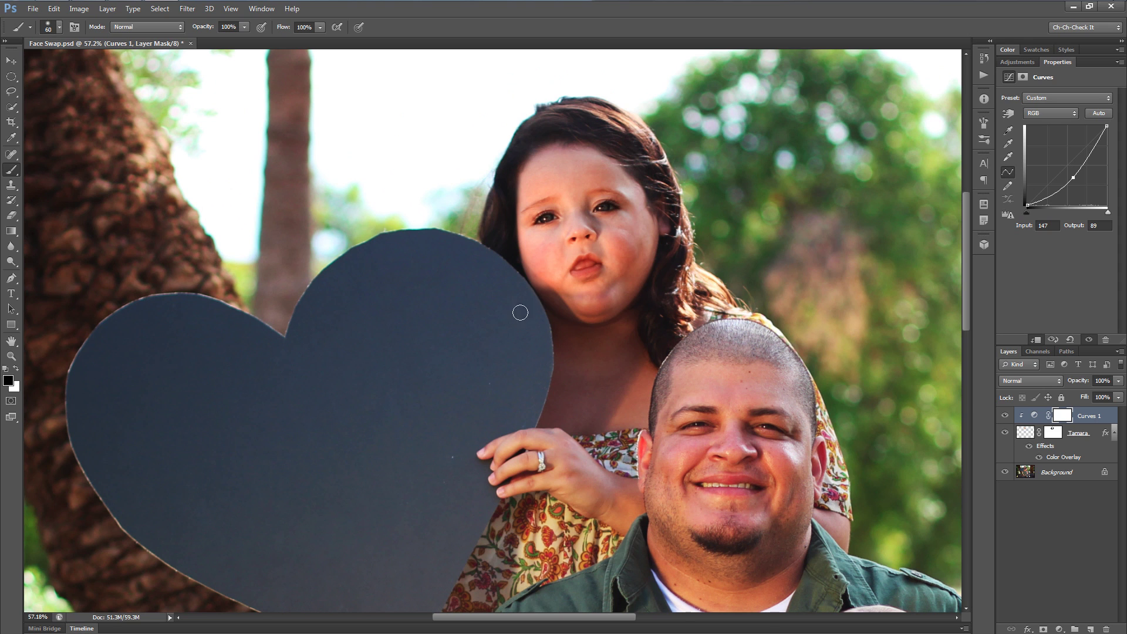
scroll(642, 244, "up", 4)
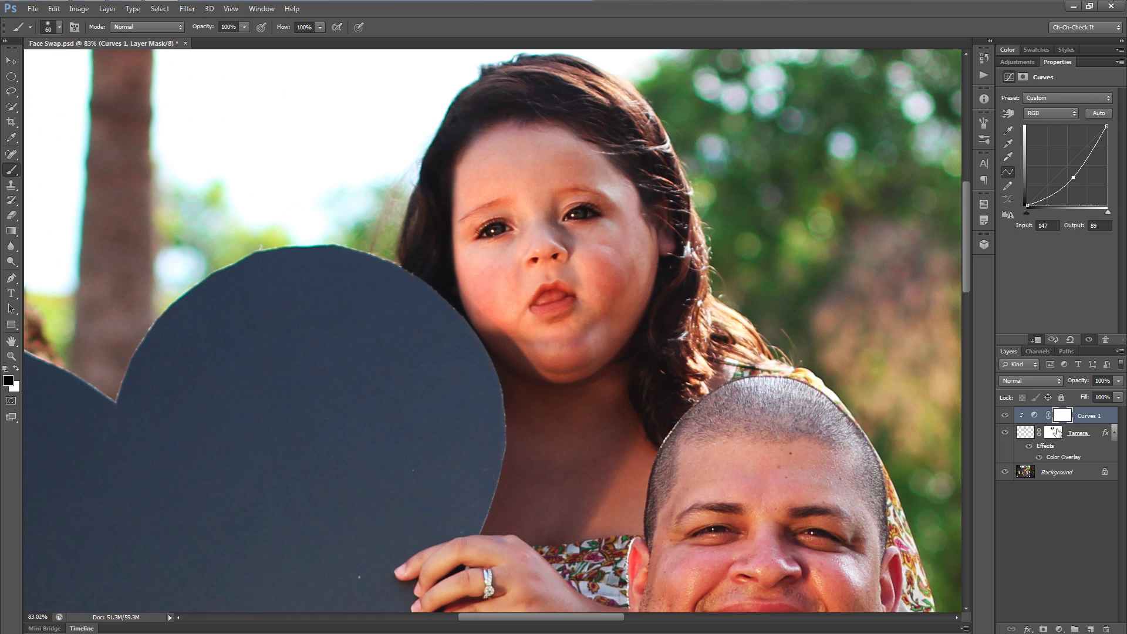
left_click(1054, 433)
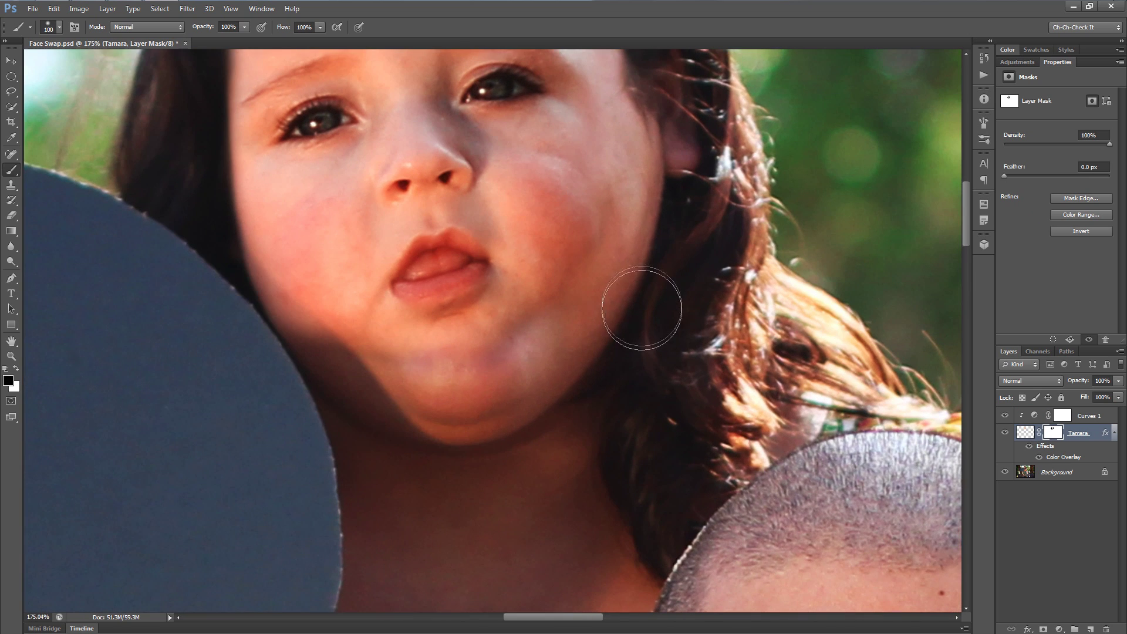
key("bracketright")
key("bracketright")
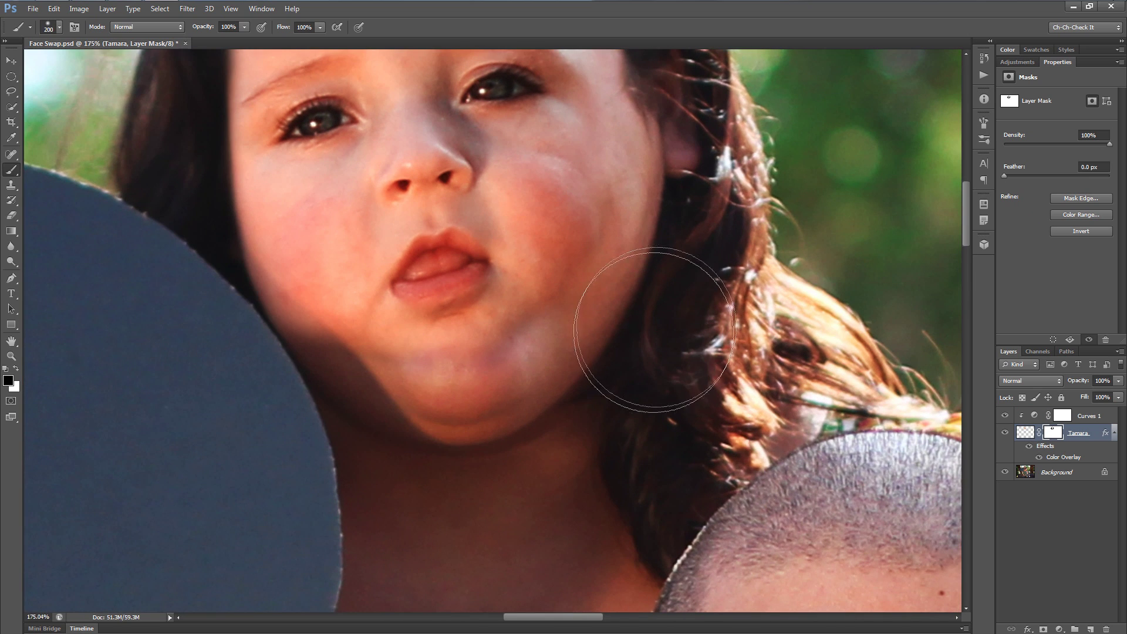
key("bracketright")
key("bracketright")
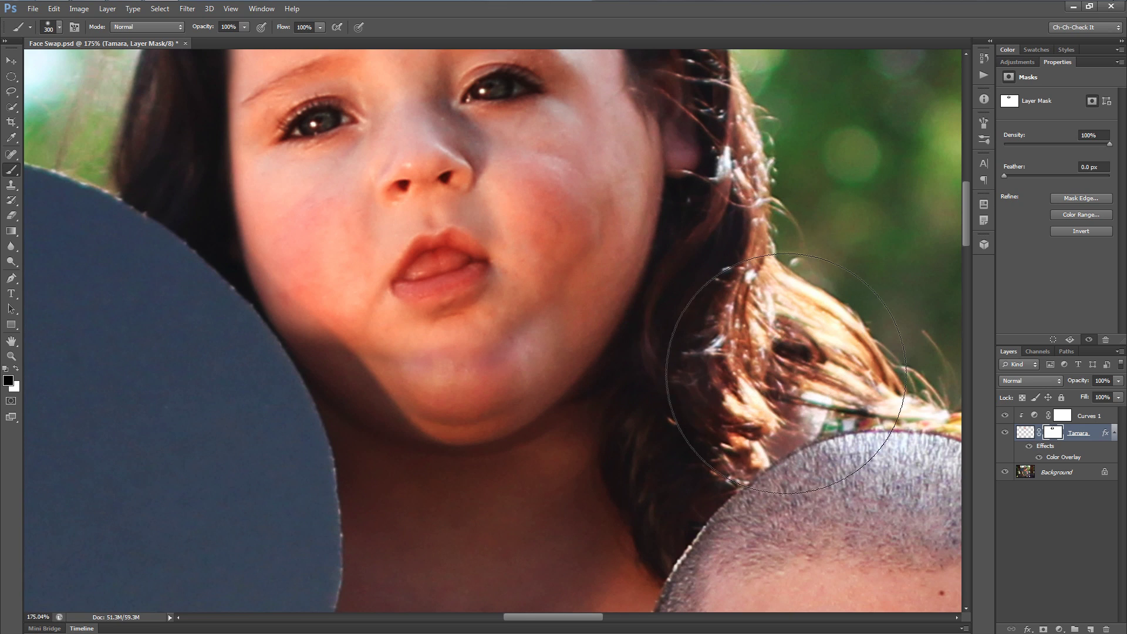
scroll(764, 282, "up", 5)
scroll(664, 329, "down", 4)
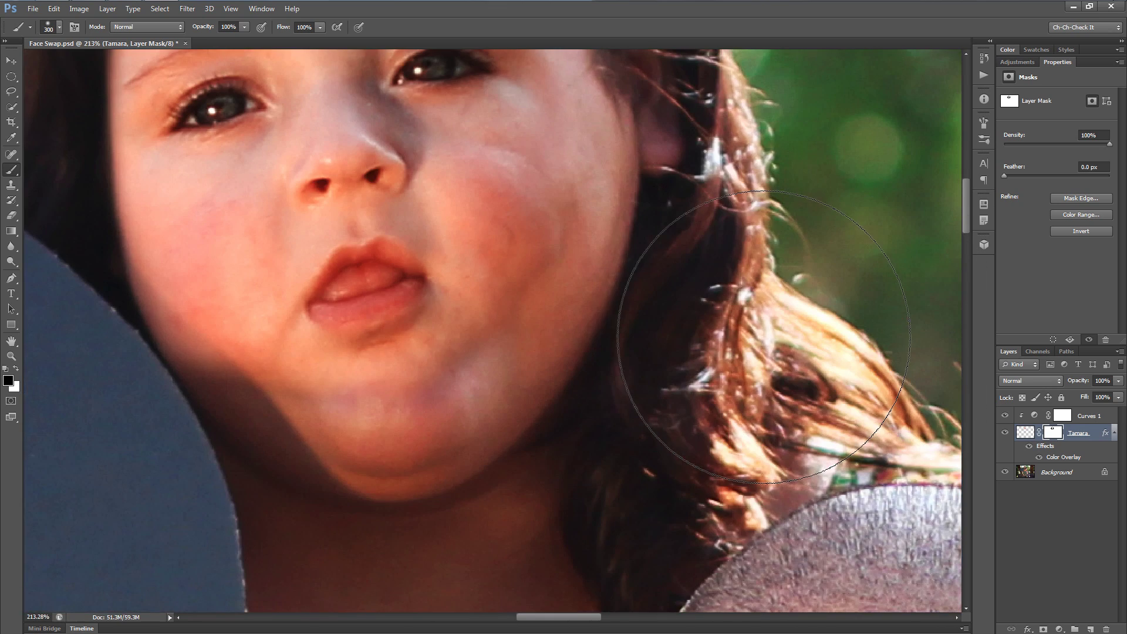
Step: Reduce the mask brush to 100 px and paint white to restore the baby's cheek beside the hair
key("bracketleft")
key("bracketleft")
key("bracketleft")
key("bracketleft")
key("bracketleft")
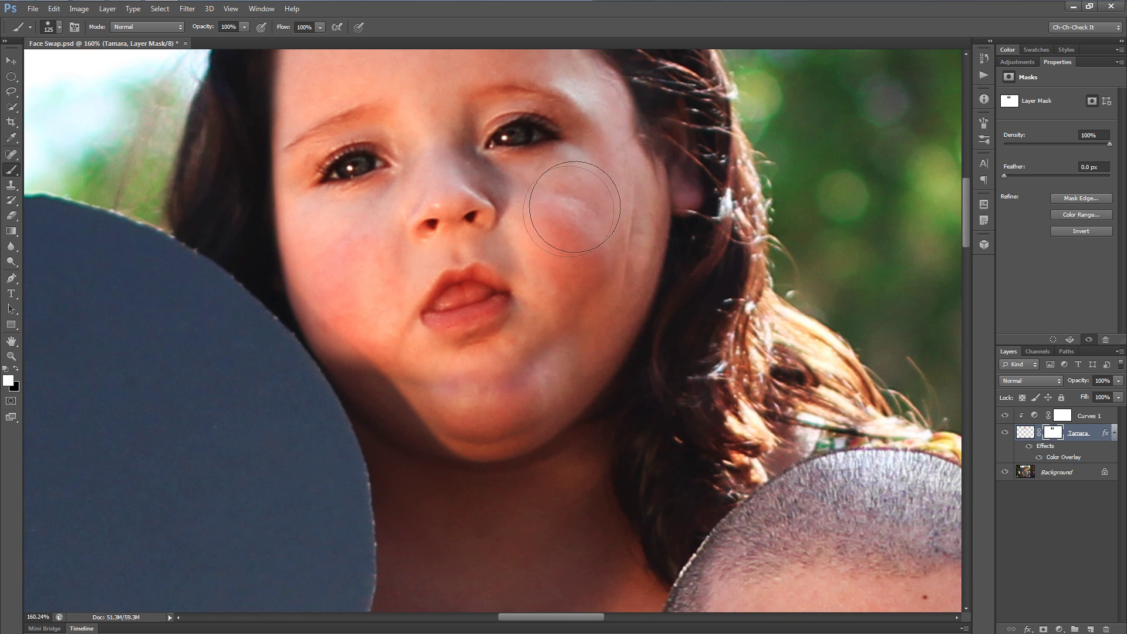
key("bracketleft")
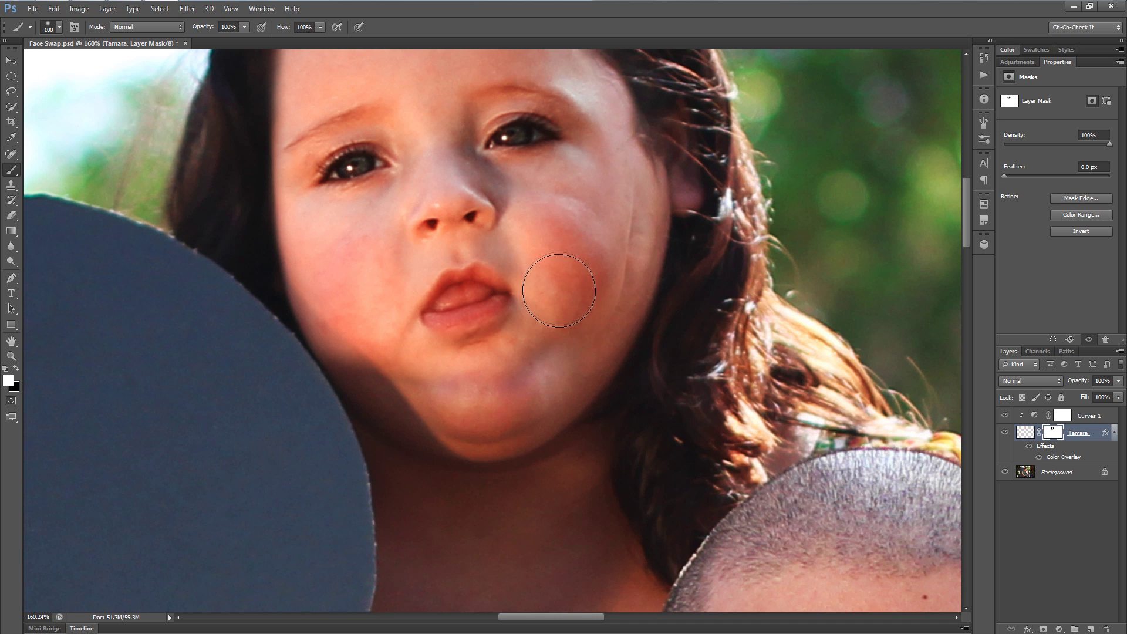
scroll(685, 281, "up", 3)
Step: Blend the seam on the hair-side cheek by painting black on the mask with a 70 to 80 px brush
key("x")
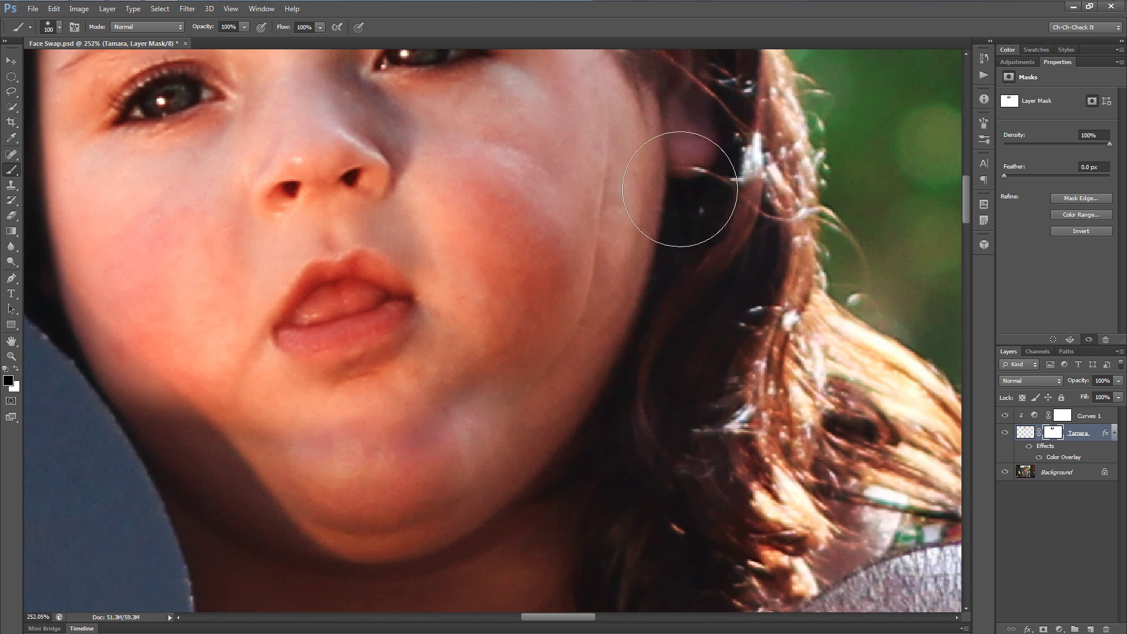
key("bracketleft")
key("bracketleft")
key("bracketleft")
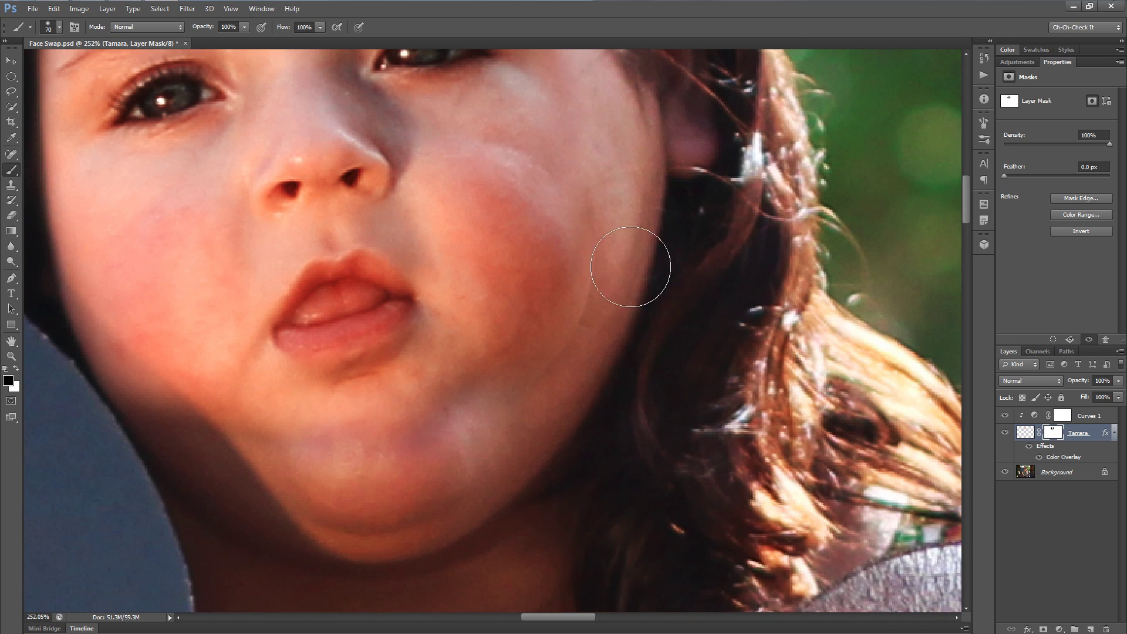
key("bracketright")
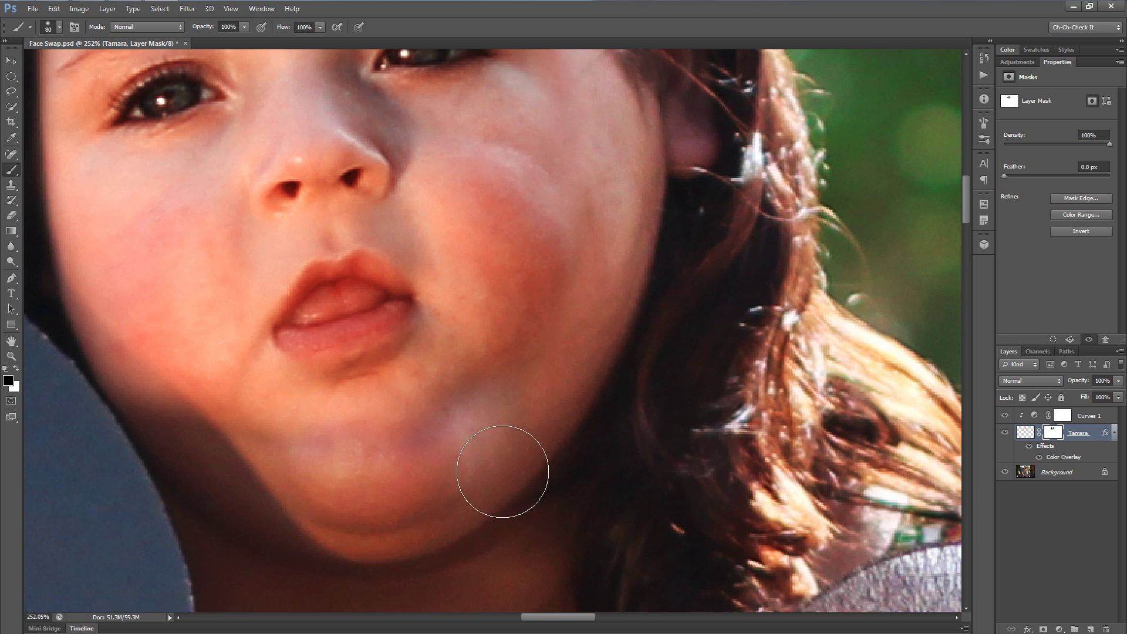
Step: Soften the mask along the chin and lower jaw with black, enlarging the brush to 200 px
scroll(503, 471, "up", 3)
key("bracketright")
key("bracketright")
mouse_move(330, 490)
left_mouse_down()
mouse_move(308, 460)
mouse_move(349, 483)
mouse_move(317, 451)
mouse_move(317, 469)
mouse_move(264, 464)
mouse_move(254, 442)
mouse_move(282, 471)
mouse_move(264, 466)
mouse_move(274, 430)
mouse_move(327, 450)
left_mouse_up()
key("bracketright")
key("bracketright")
key("bracketright")
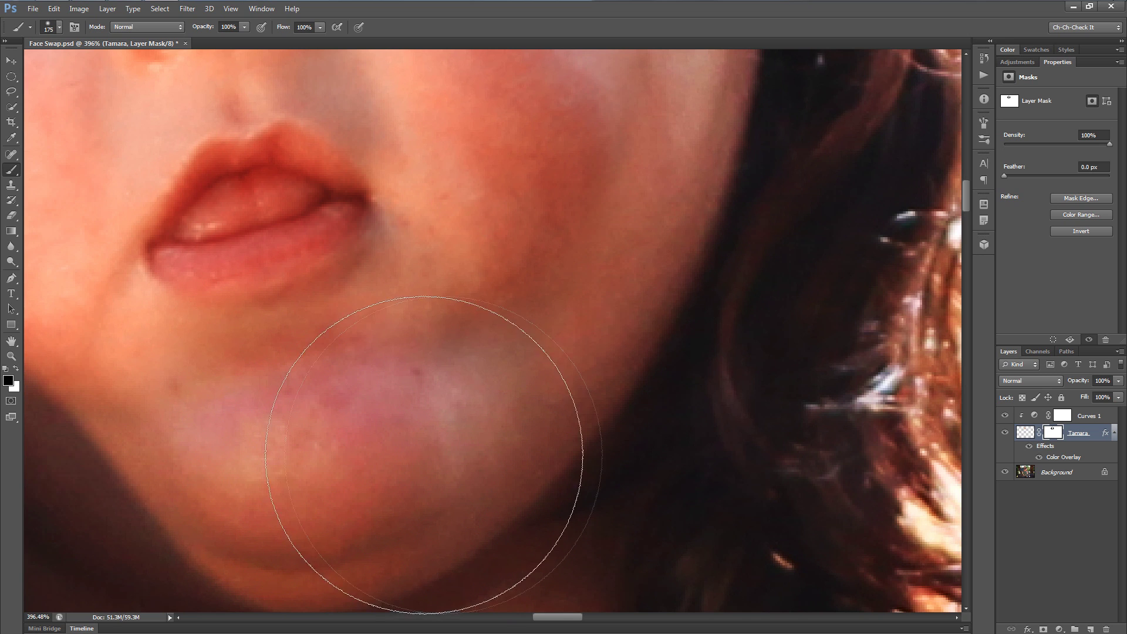
key("bracketright")
scroll(649, 483, "down", 3)
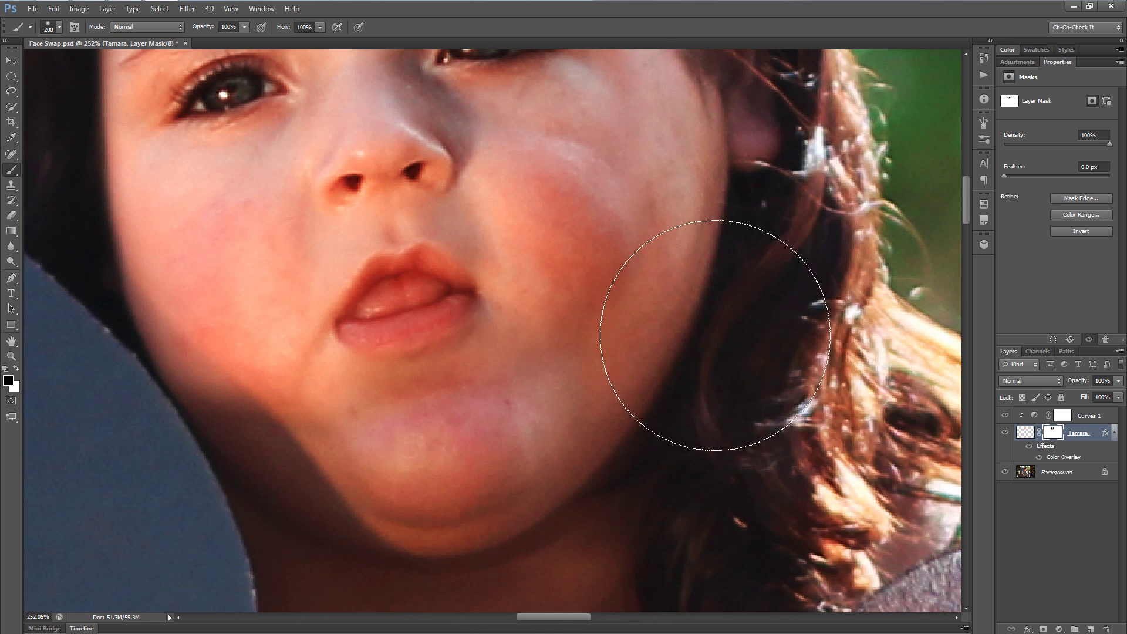
Step: Try a 200 px black mask stroke over the hair-side cheek
left_click_drag(699, 239, 653, 214)
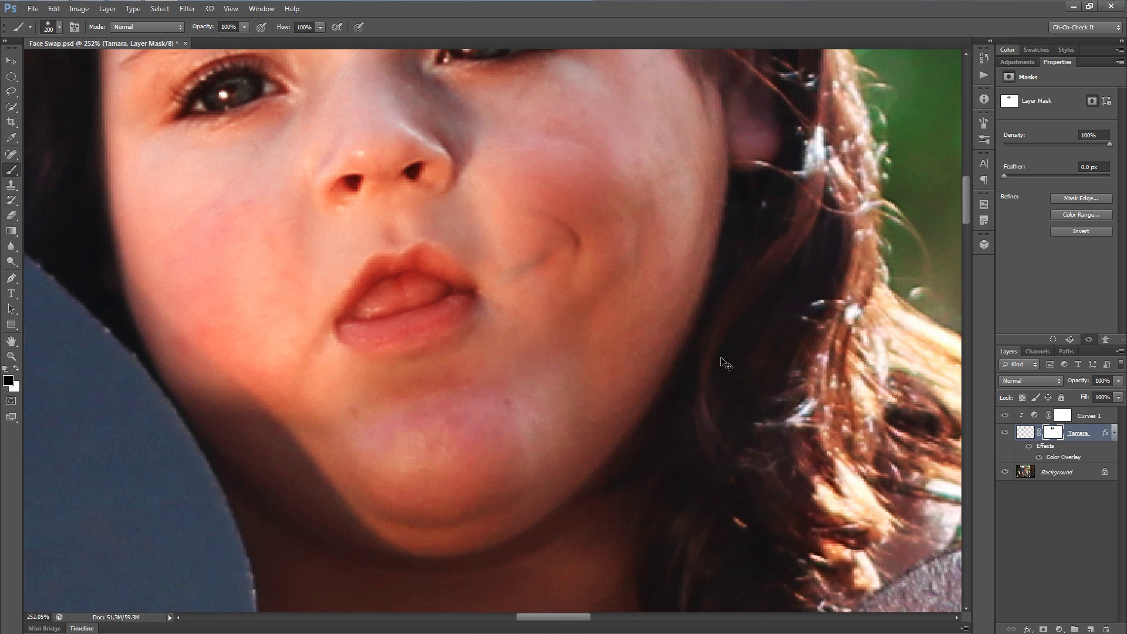
scroll(616, 253, "up", 2)
scroll(339, 301, "down", 3)
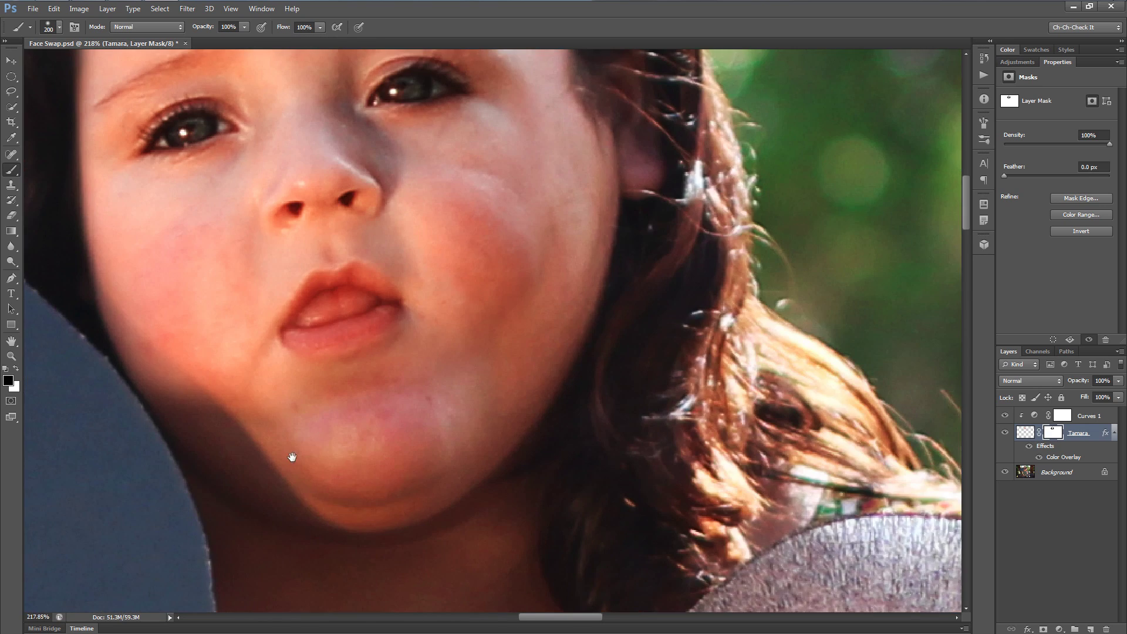
Step: Soften the shaded jaw edge beside the heart sign with black on the layer mask, using a 200 to 300 px brush
left_click_drag(293, 456, 558, 432)
key("bracketright")
key("bracketright")
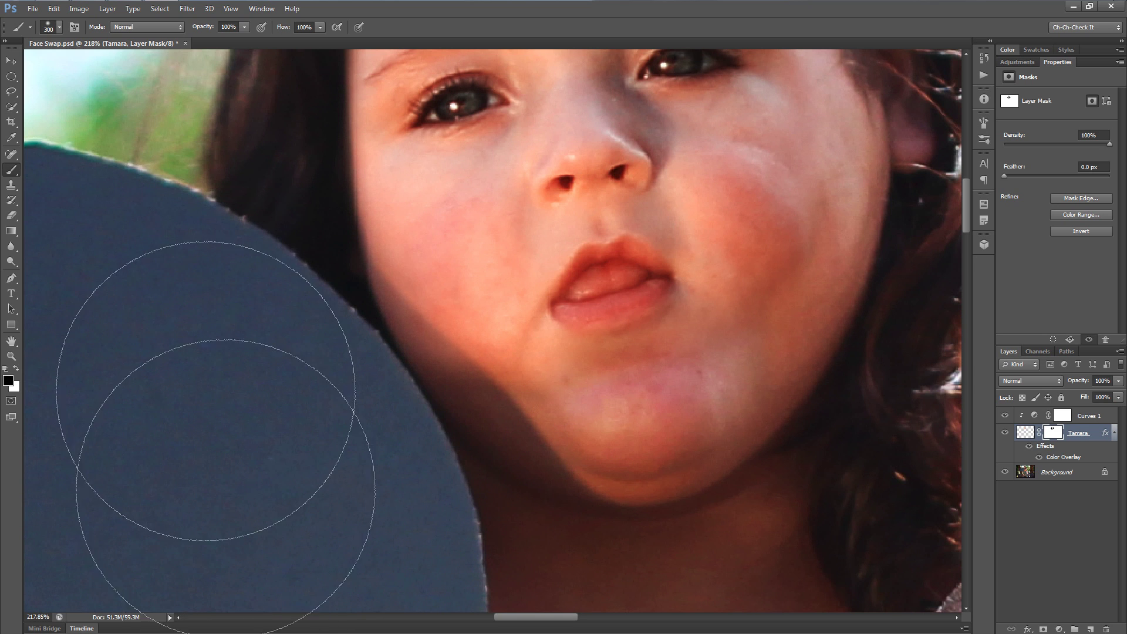
scroll(293, 395, "down", 2)
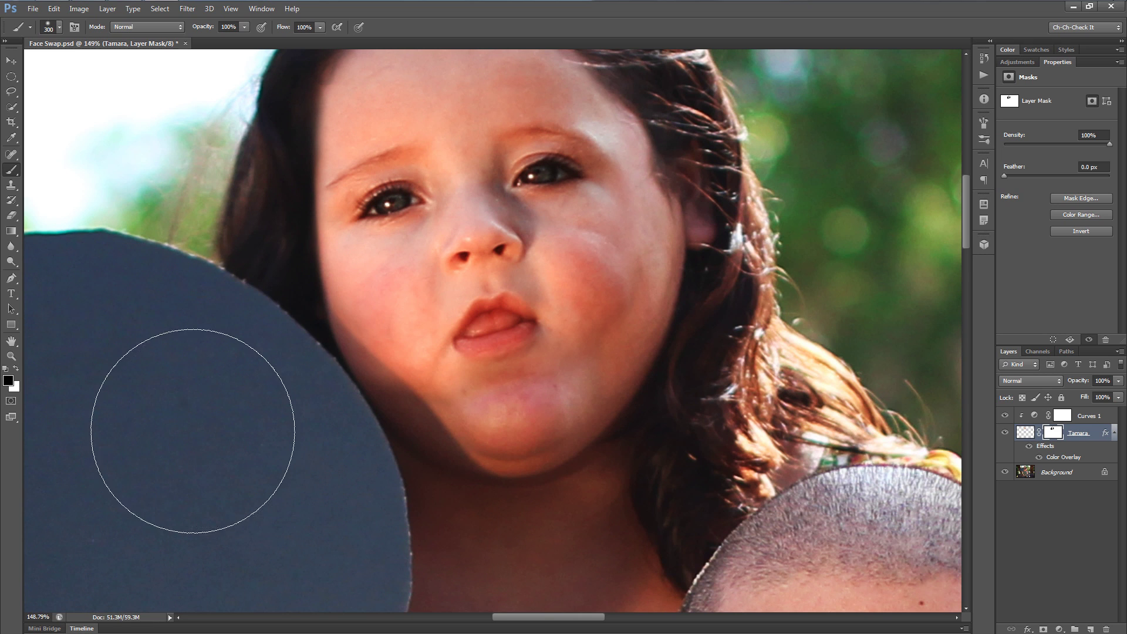
scroll(200, 426, "up", 2)
key("bracketleft")
key("bracketleft")
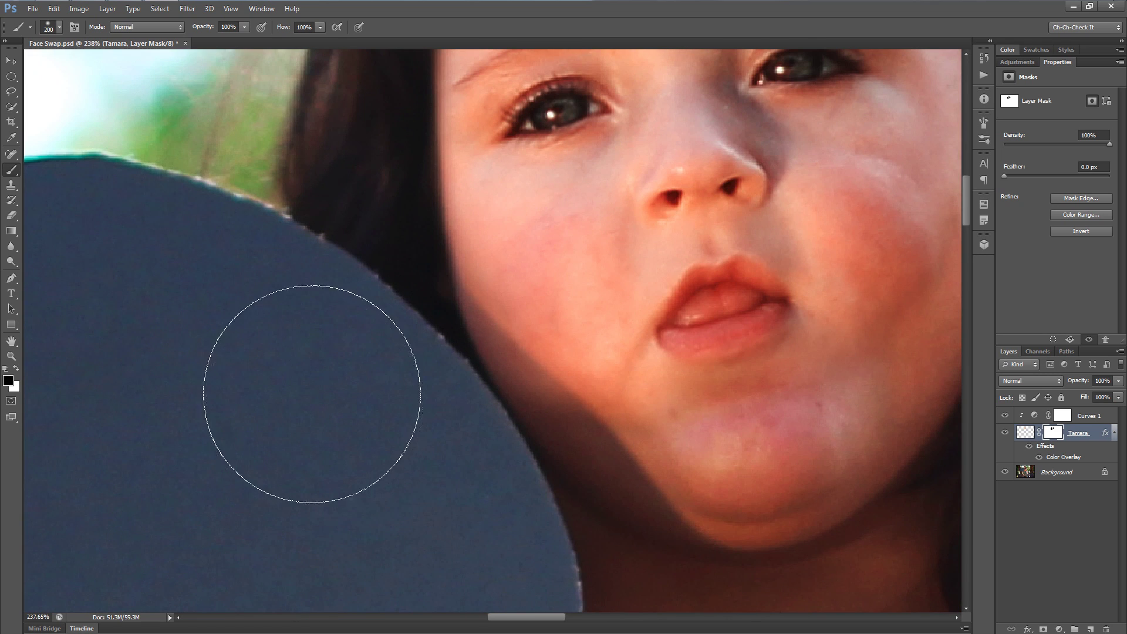
Step: Reduce the mask brush to 100 px and soften the cheek edge beside the heart sign and dark hair with black
scroll(307, 380, "up", 1)
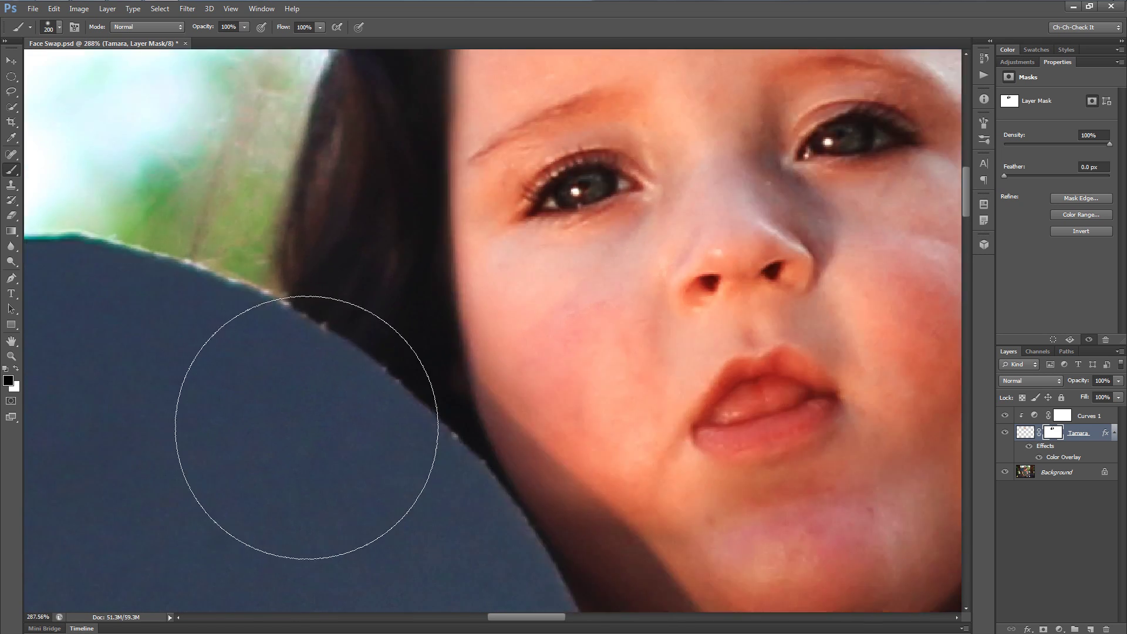
key("bracketleft")
key("bracketleft")
key("bracketleft")
key("bracketleft")
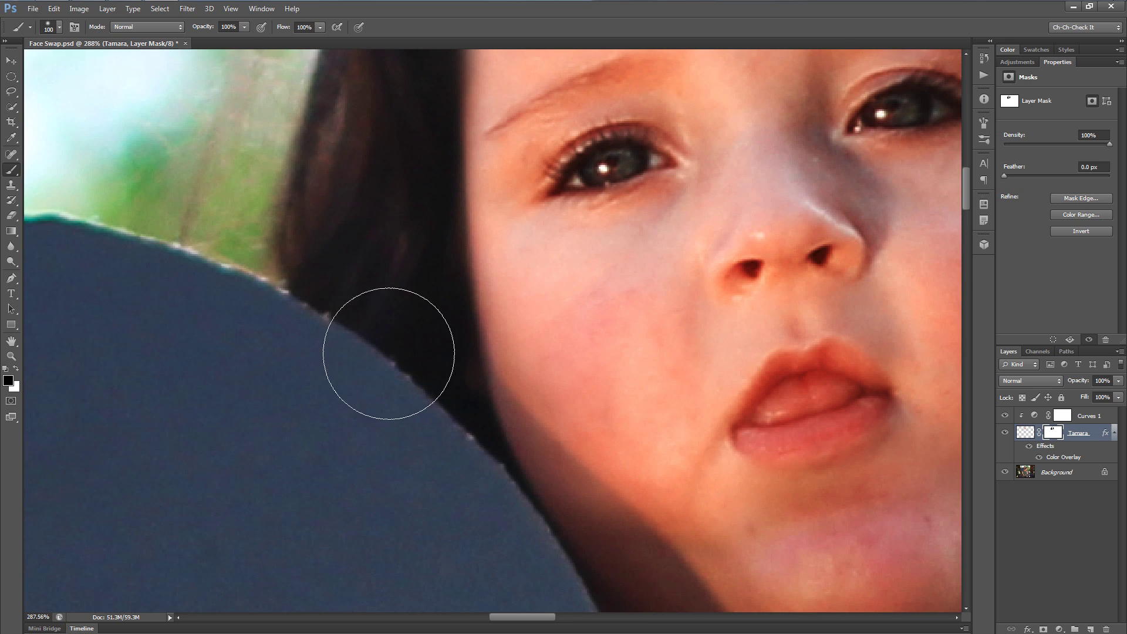
mouse_move(385, 195)
left_mouse_down()
mouse_move(376, 290)
mouse_move(385, 366)
mouse_move(402, 383)
left_mouse_up()
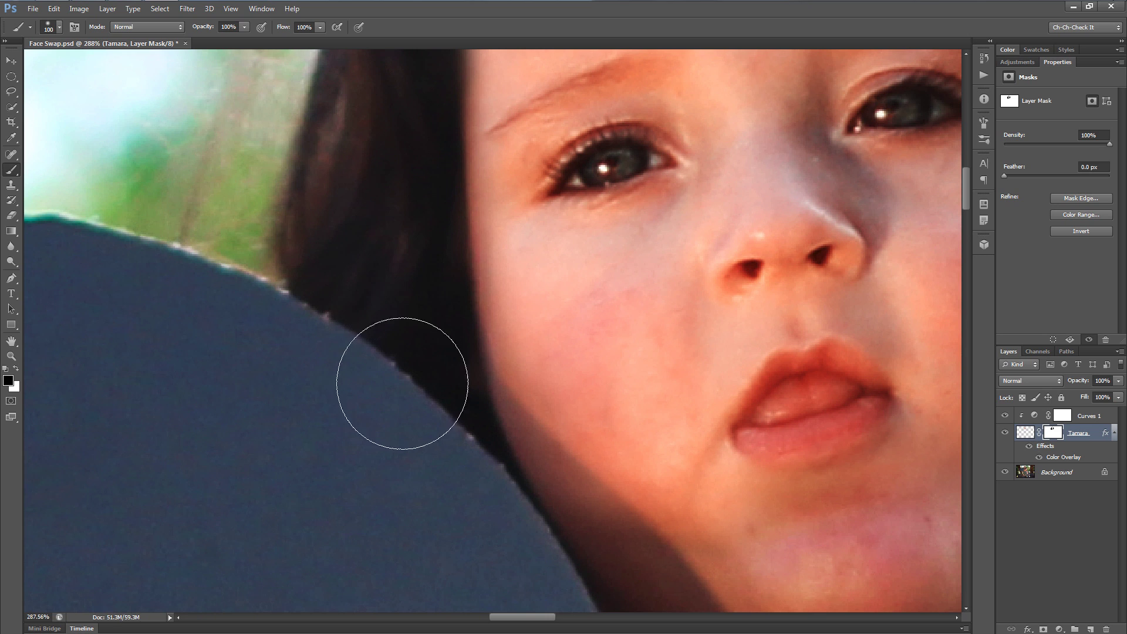
Step: Refine the mask at the temple above the heart sign with a 30 to 40 px brush, painting white to restore the forehead skin
scroll(358, 411, "up", 6)
mouse_move(376, 323)
left_mouse_down()
mouse_move(389, 224)
mouse_move(375, 198)
mouse_move(352, 213)
left_mouse_up()
key("bracketleft")
key("bracketleft")
key("bracketleft")
key("bracketleft")
key("bracketleft")
key("bracketleft")
key("bracketleft")
key("bracketleft")
mouse_move(464, 271)
left_mouse_down()
mouse_move(476, 223)
mouse_move(468, 262)
mouse_move(476, 234)
mouse_move(482, 263)
mouse_move(477, 244)
mouse_move(490, 227)
mouse_move(463, 234)
mouse_move(451, 200)
mouse_move(458, 155)
mouse_move(490, 112)
mouse_move(419, 260)
left_mouse_up()
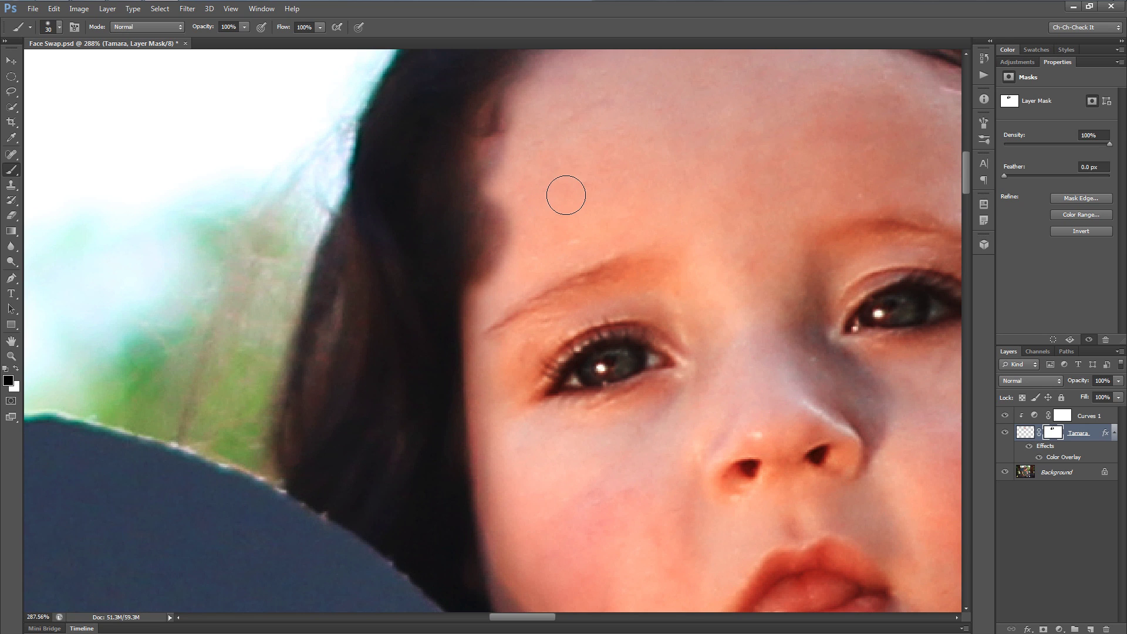
mouse_move(525, 208)
left_mouse_down()
mouse_move(511, 264)
mouse_move(516, 171)
mouse_move(517, 262)
left_mouse_up()
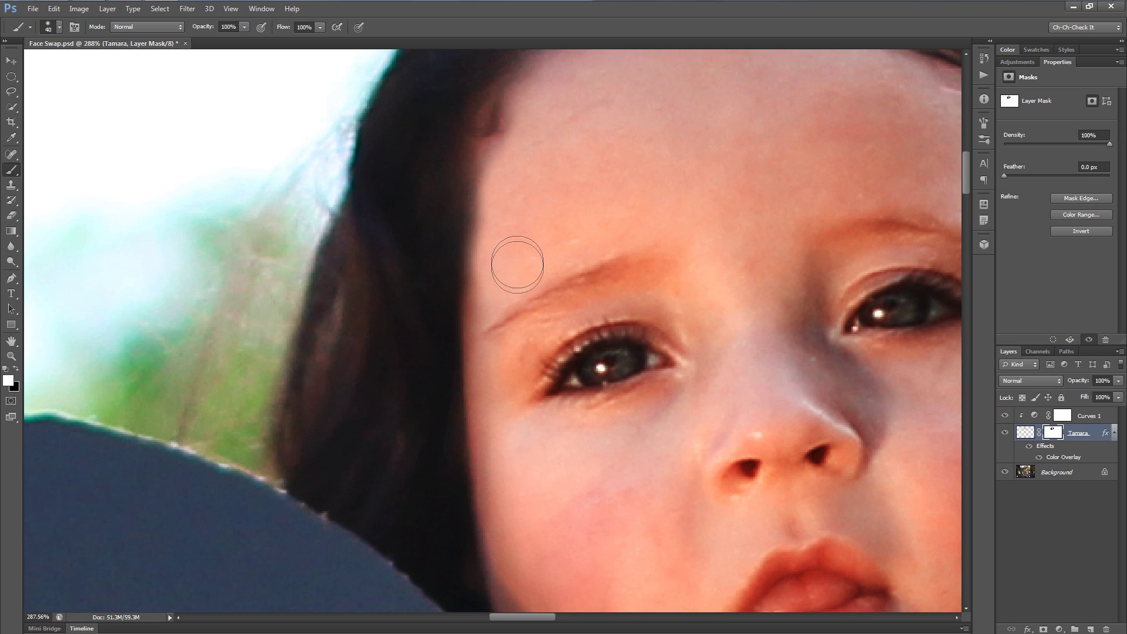
Step: Blend the same temple edge into the dark hair with black on the mask, using a 50 px brush
key("x")
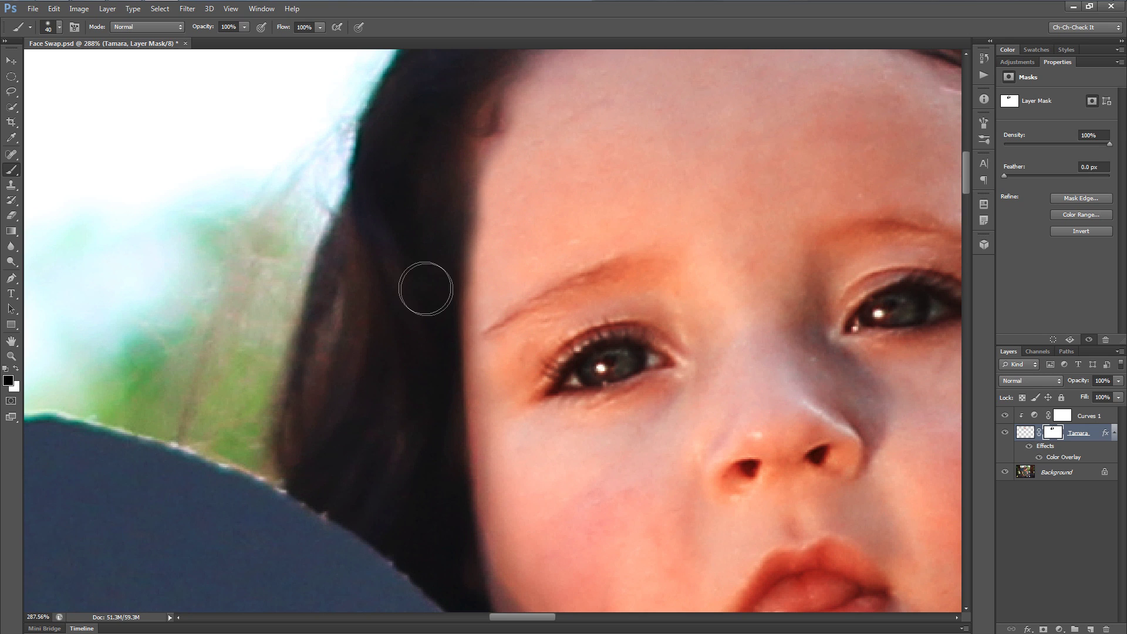
key("bracketright")
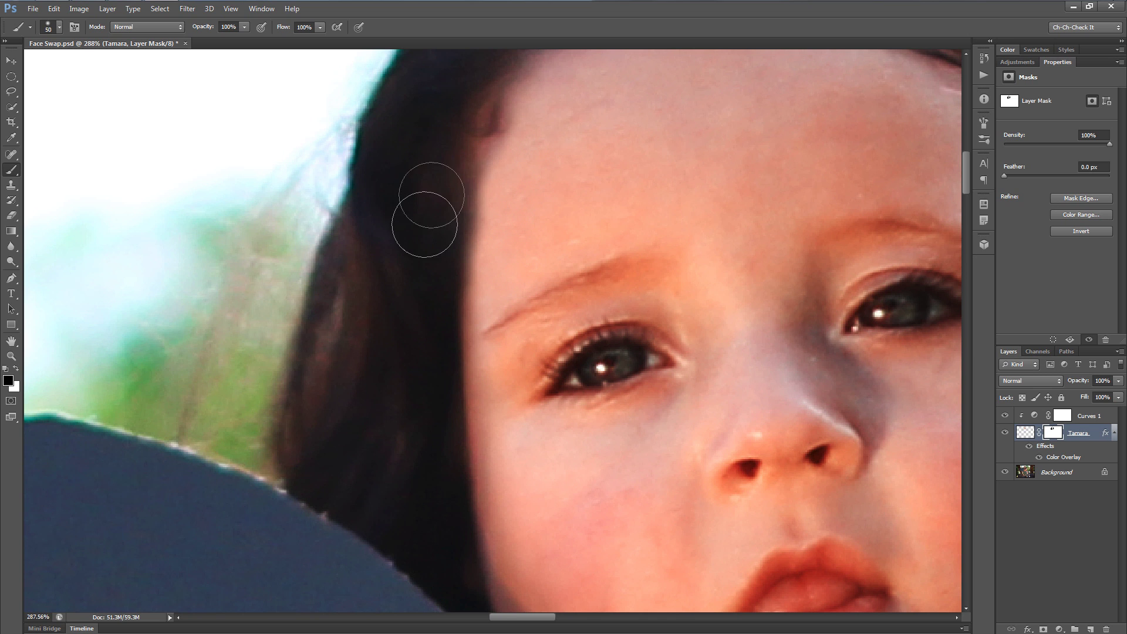
scroll(348, 281, "down", 3)
scroll(382, 238, "up", 3)
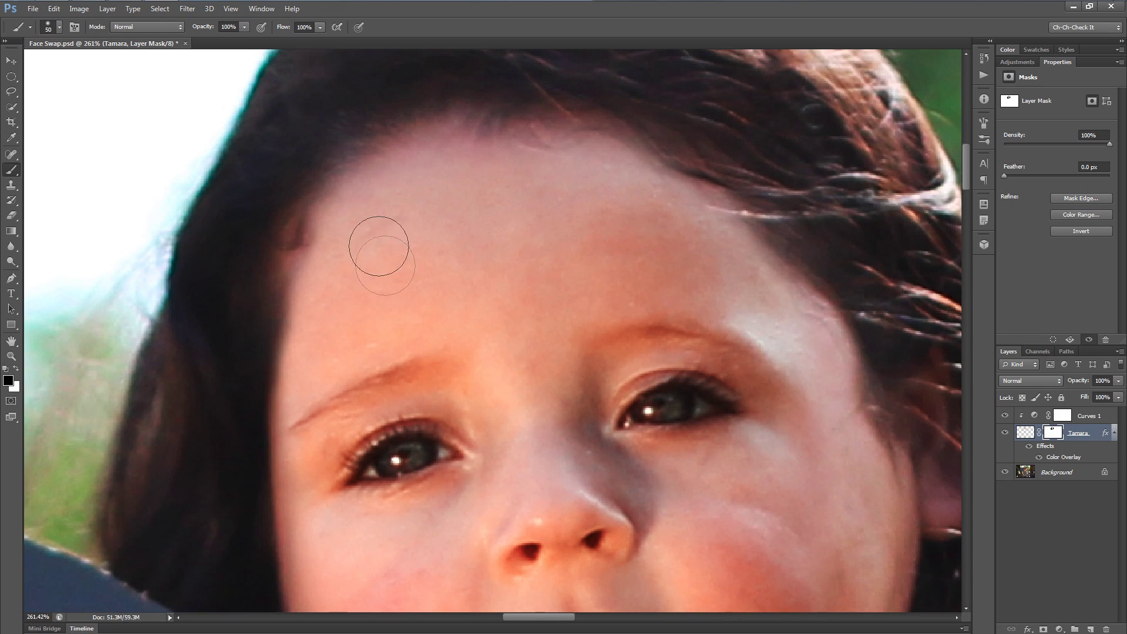
Step: Soften the forehead hairline and opposite temple with black on the mask, enlarging the brush to 150 px
scroll(629, 242, "down", 3)
left_click_drag(628, 354, 543, 298)
scroll(657, 194, "up", 6)
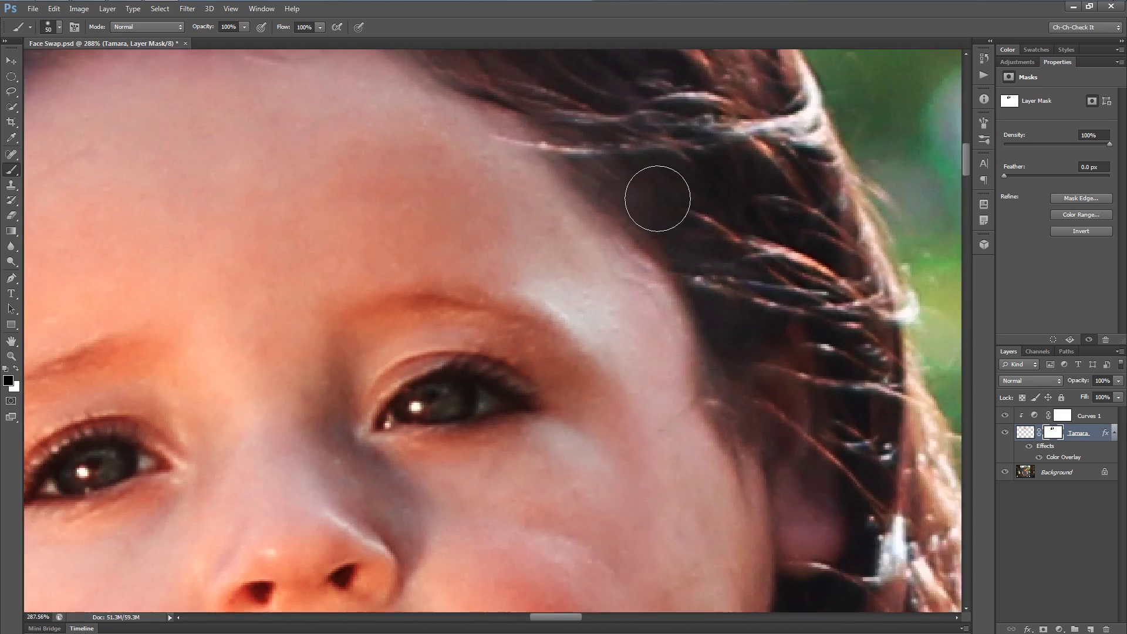
scroll(602, 136, "down", 3)
key("bracketright")
key("bracketright")
key("bracketright")
left_click_drag(615, 176, 557, 263)
key("bracketright")
key("bracketright")
key("bracketright")
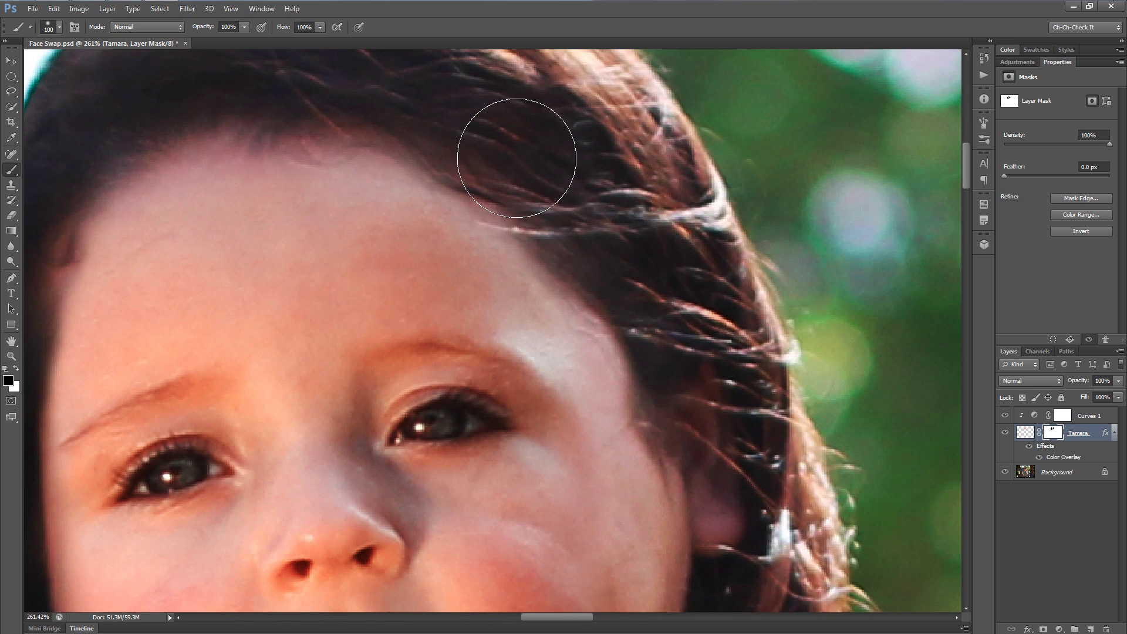
key("bracketright")
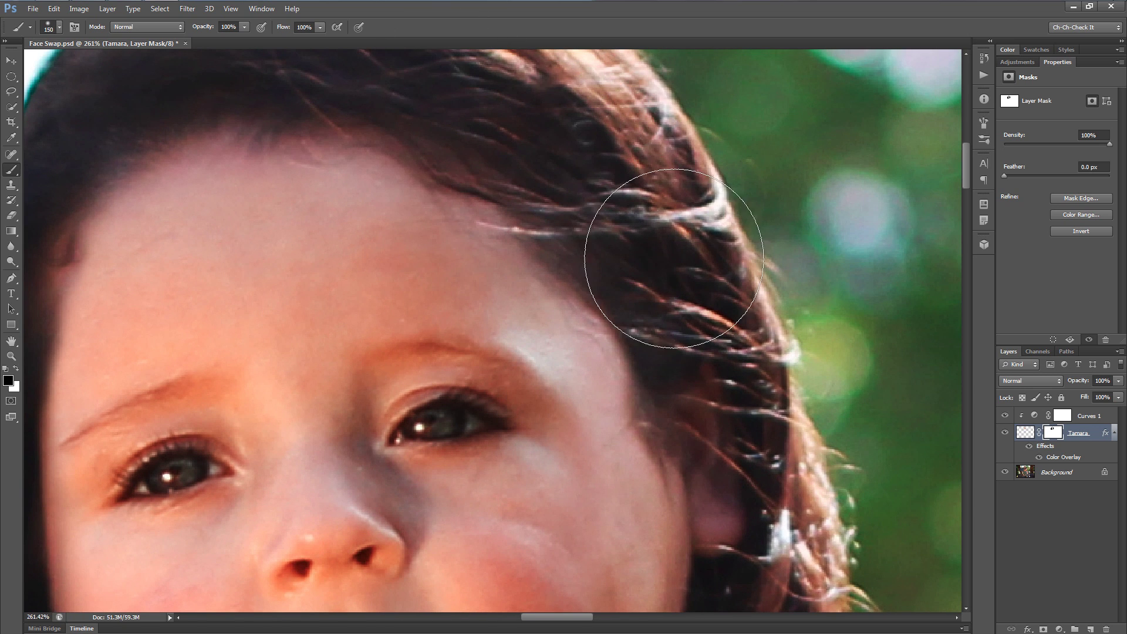
Step: Examine the blended hairline, cheeks and chin of the swapped face at several magnifications
scroll(743, 311, "down", 6, "alt")
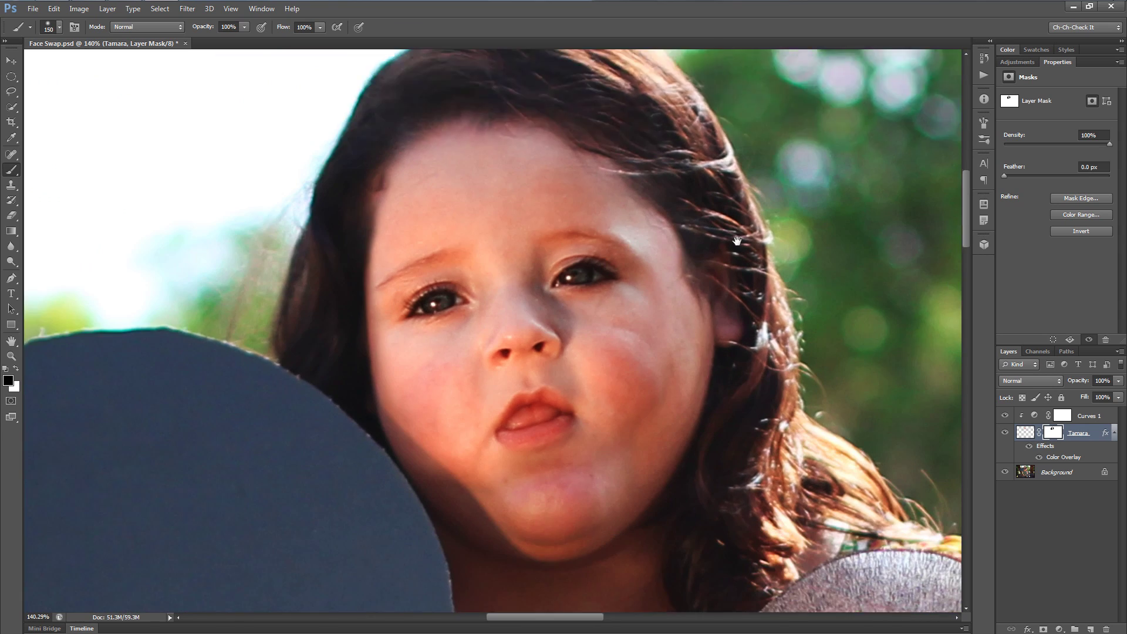
left_click_drag(738, 240, 750, 263)
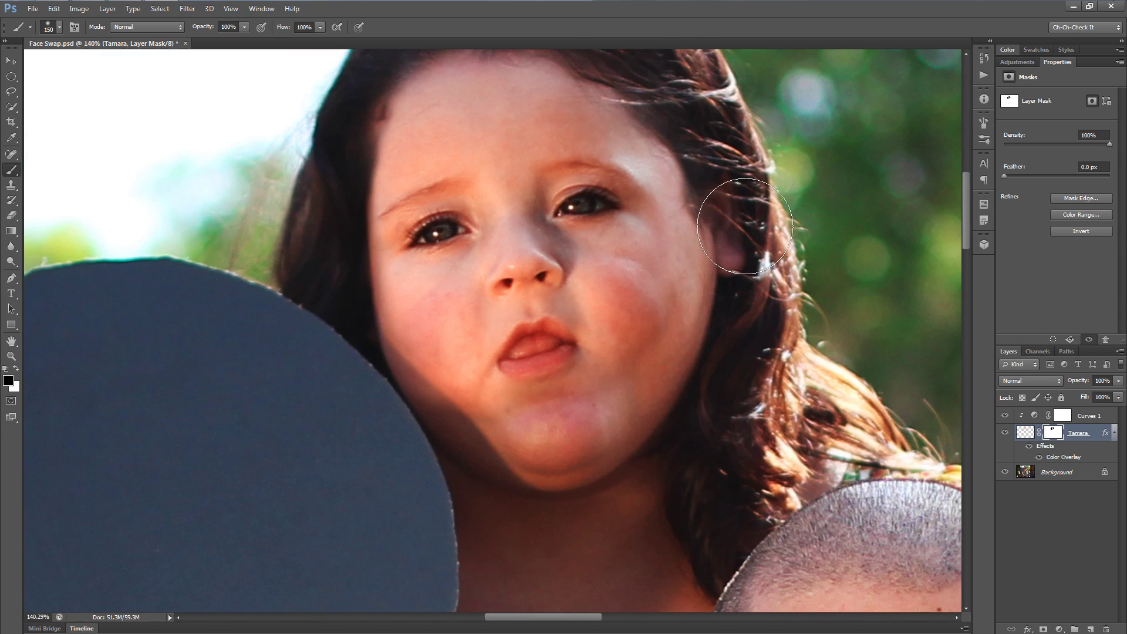
scroll(745, 226, "down", 3, "alt")
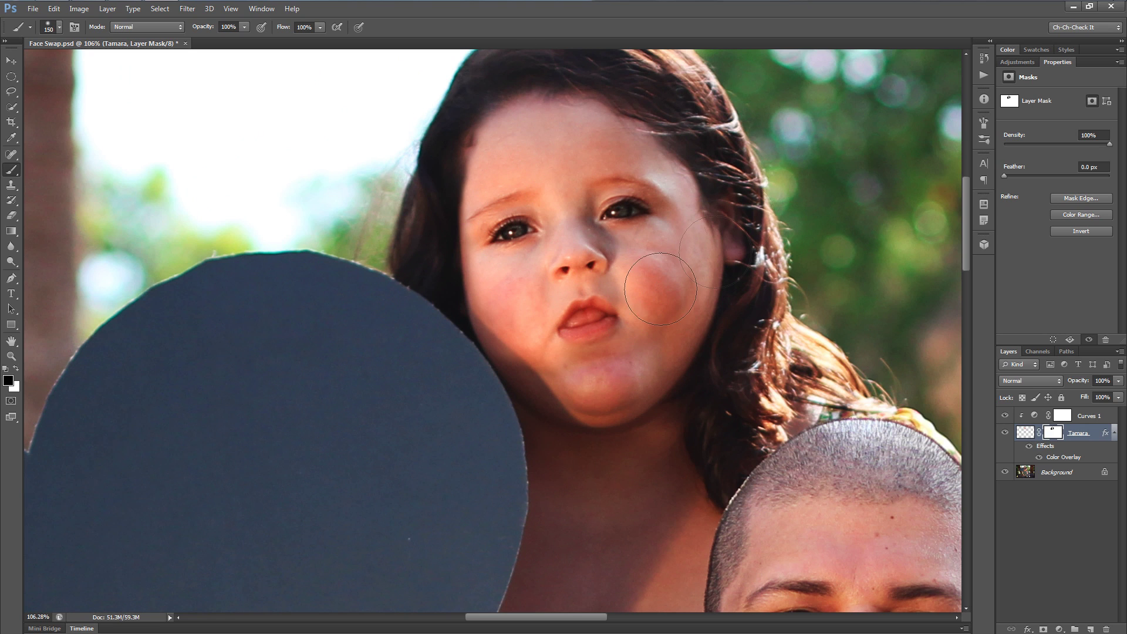
scroll(698, 303, "down", 5, "alt")
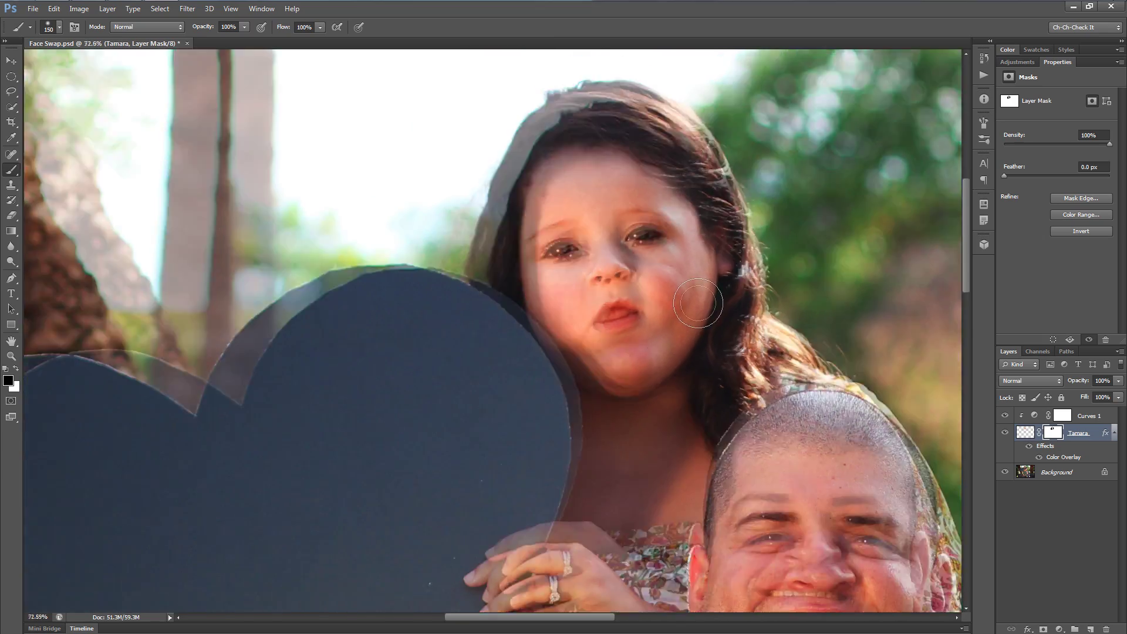
scroll(636, 372, "up", 3)
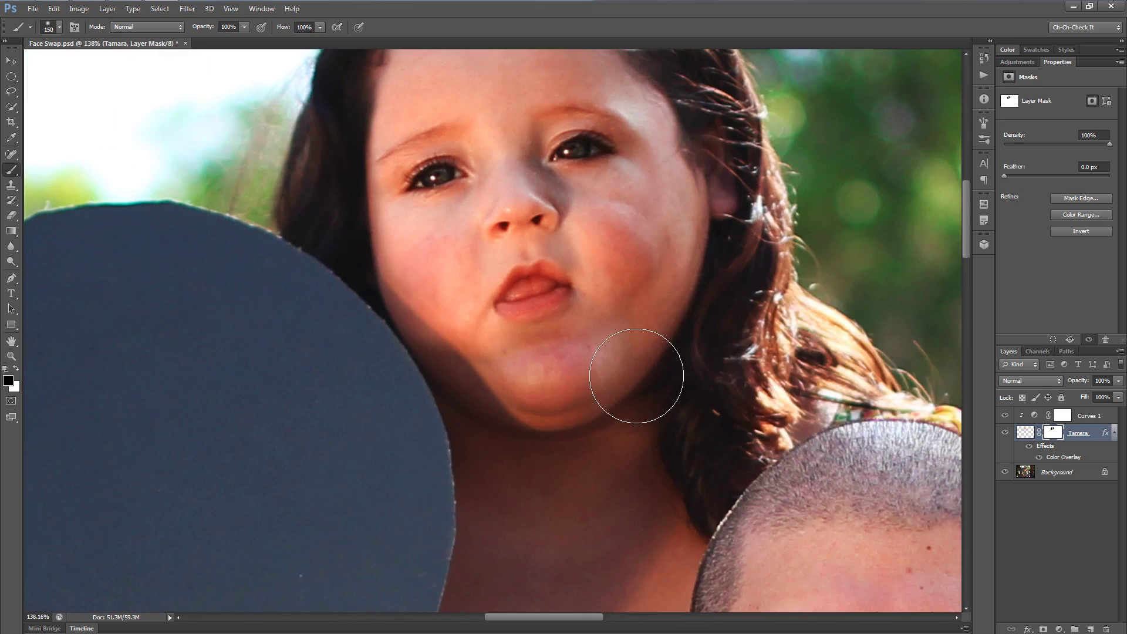
scroll(407, 471, "up", 3)
scroll(445, 463, "down", 3)
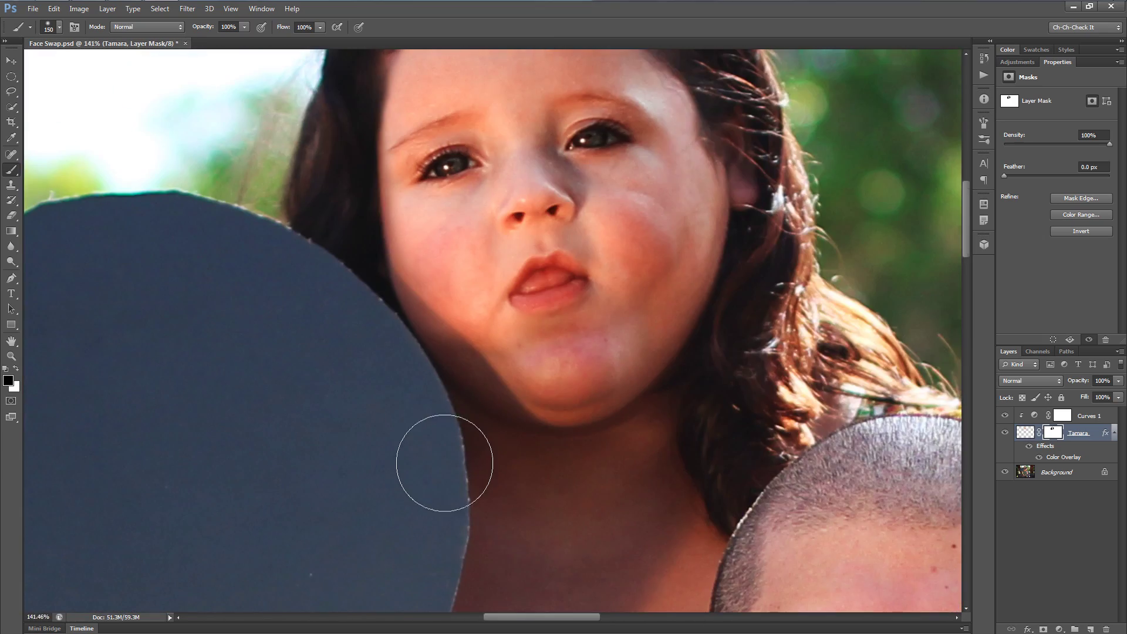
Step: Soften the mask around the jaw and chin with black at 200 px, and enlarge the brush to 400 px
scroll(448, 465, "up", 3)
key("bracketright")
key("bracketright")
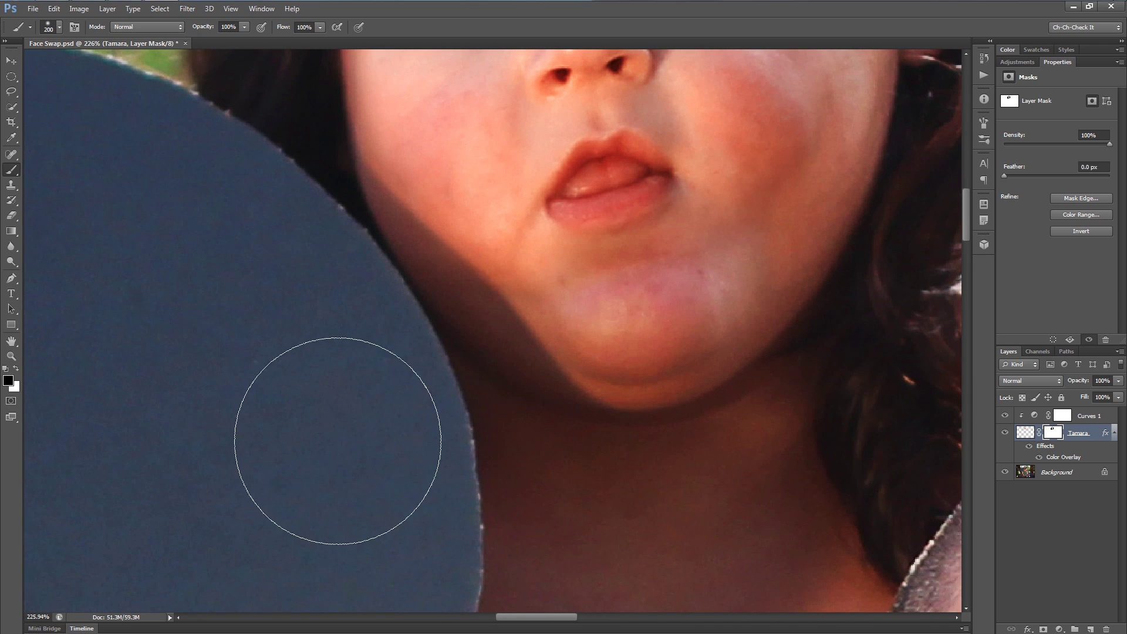
scroll(254, 493, "down", 2)
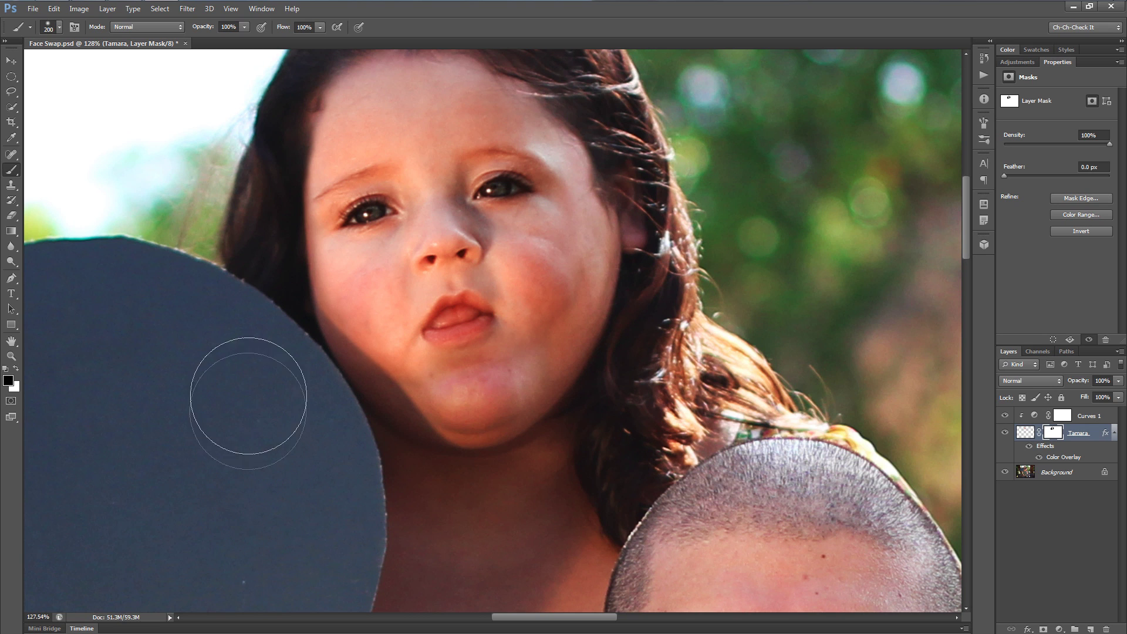
key("bracketright")
key("bracketright")
key("bracketright")
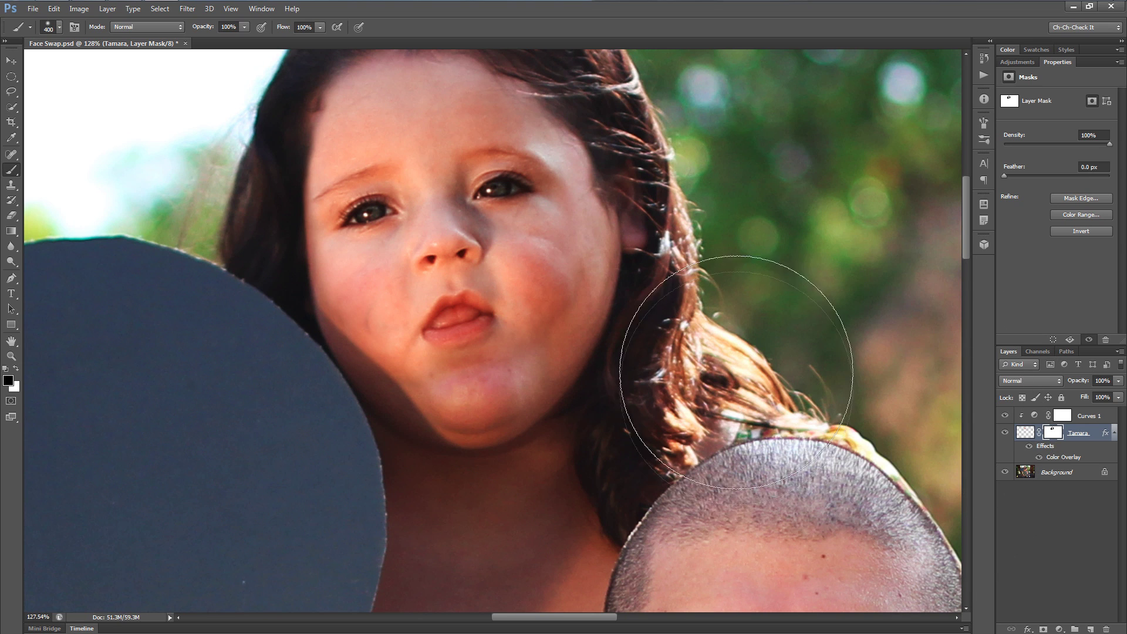
Step: Check how the swapped face fits the woman's hair and neck, both close up and within the whole family photo
scroll(745, 436, "down", 3)
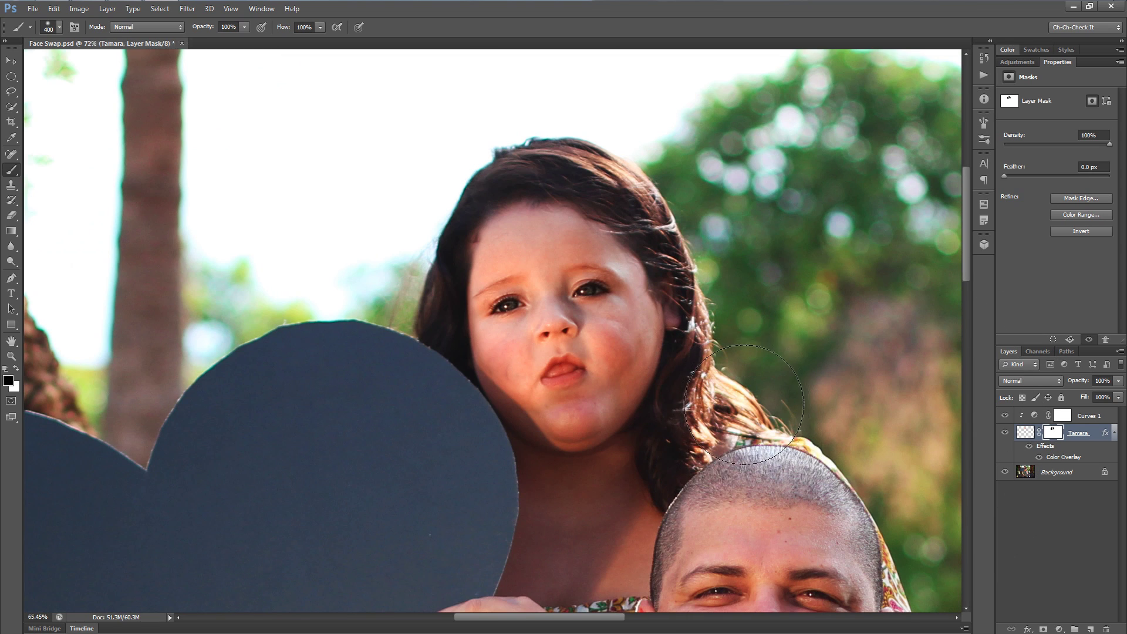
scroll(728, 364, "down", 2)
scroll(704, 346, "up", 2)
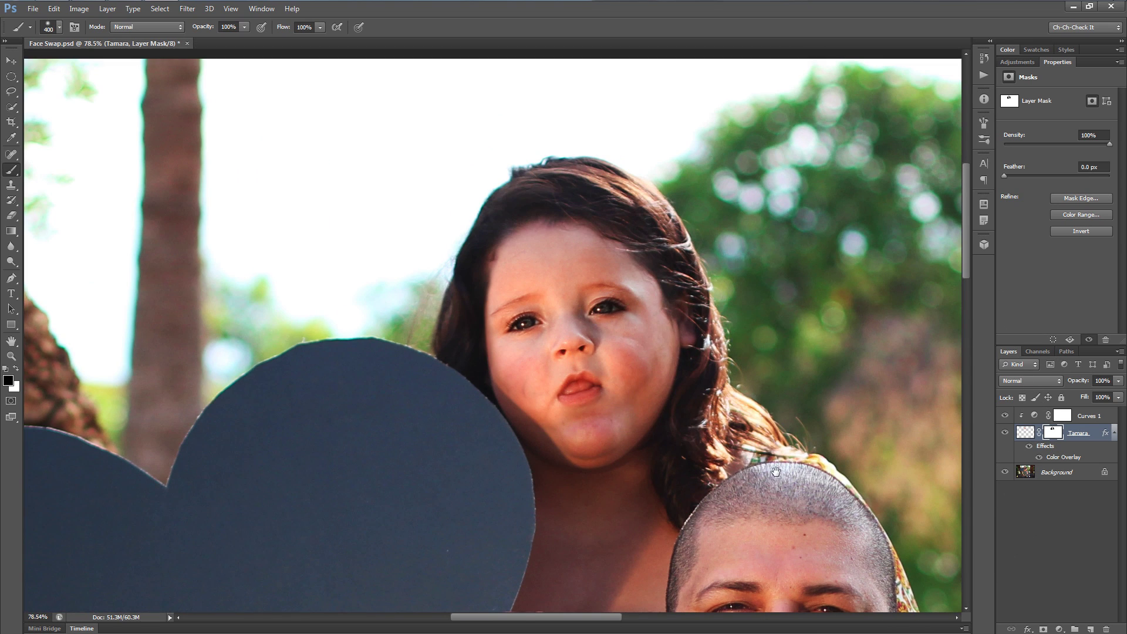
scroll(687, 370, "down", 1)
scroll(686, 369, "right", 1)
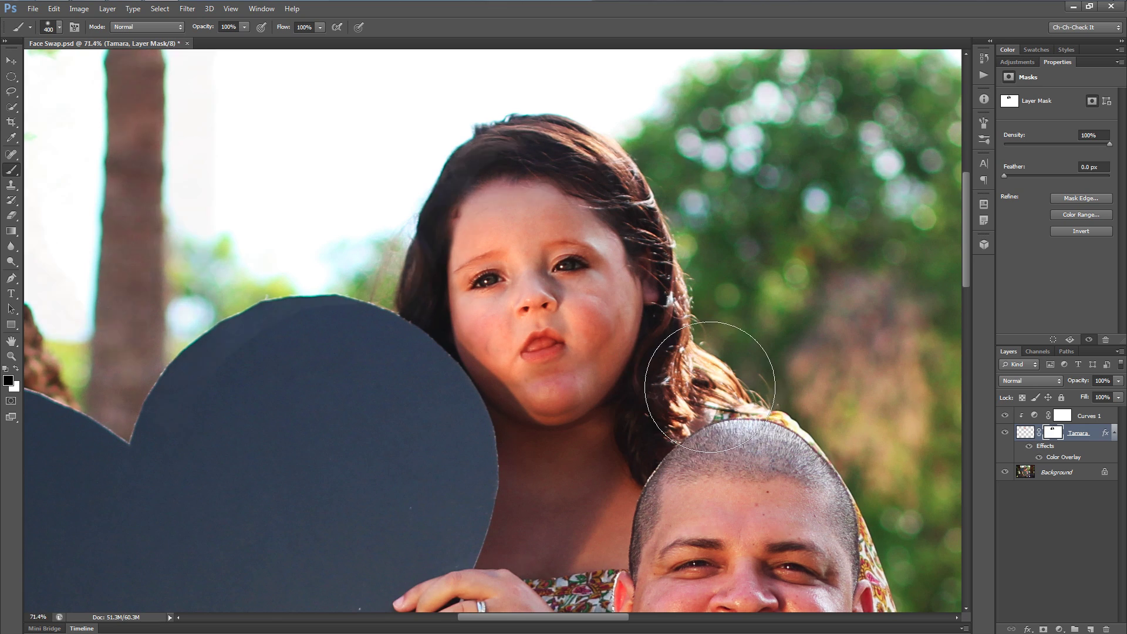
scroll(686, 369, "down", 3)
left_click_drag(697, 455, 662, 337)
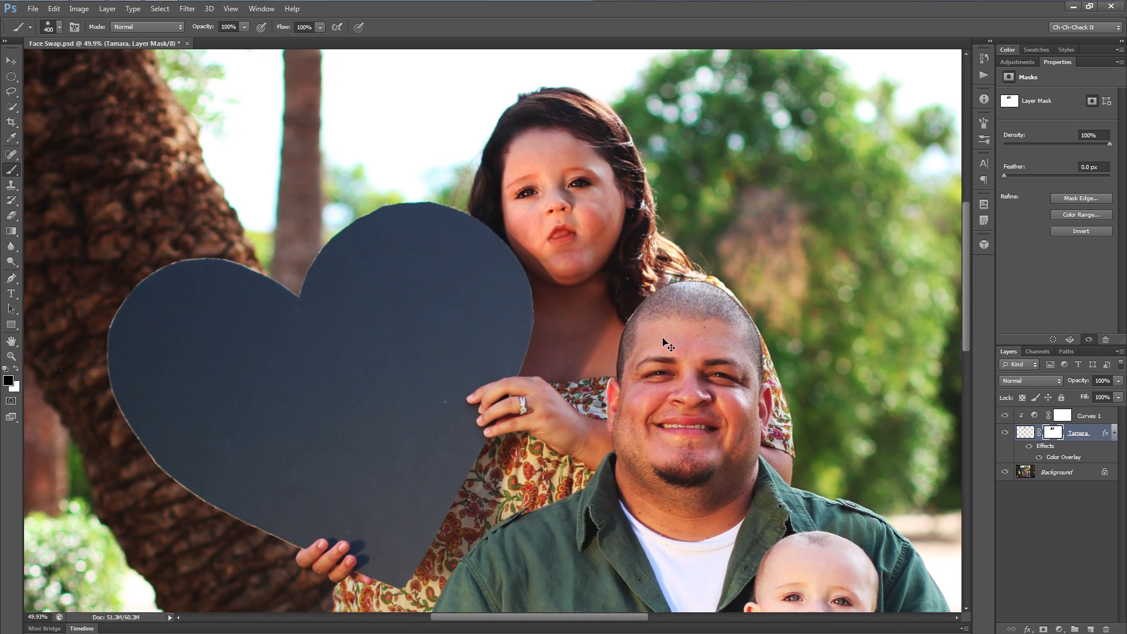
scroll(662, 334, "down", 4)
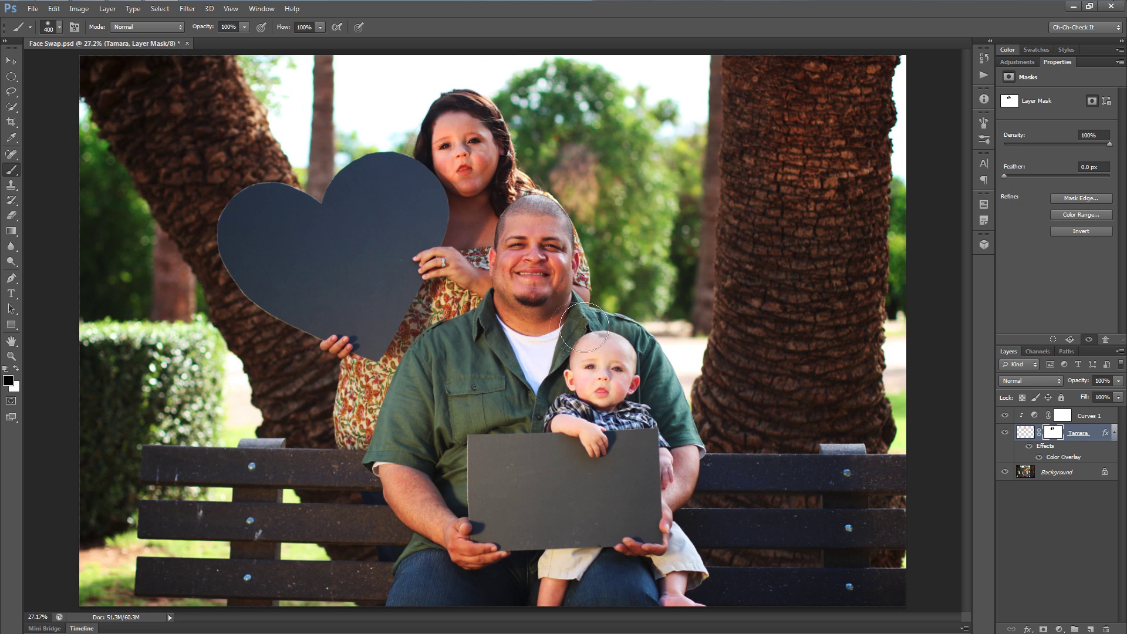
scroll(446, 219, "up", 5)
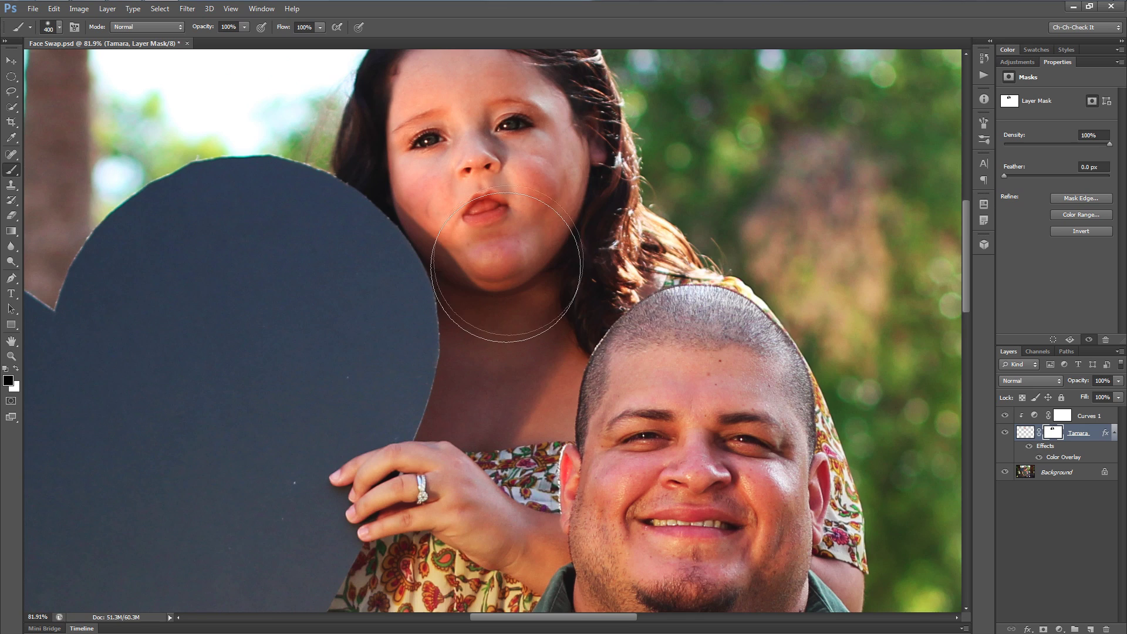
left_click_drag(506, 267, 520, 330)
Step: Set the middle point of the Curves 1 adjustment to input 141 and output 78, and activate the Move tool
left_click(1094, 416)
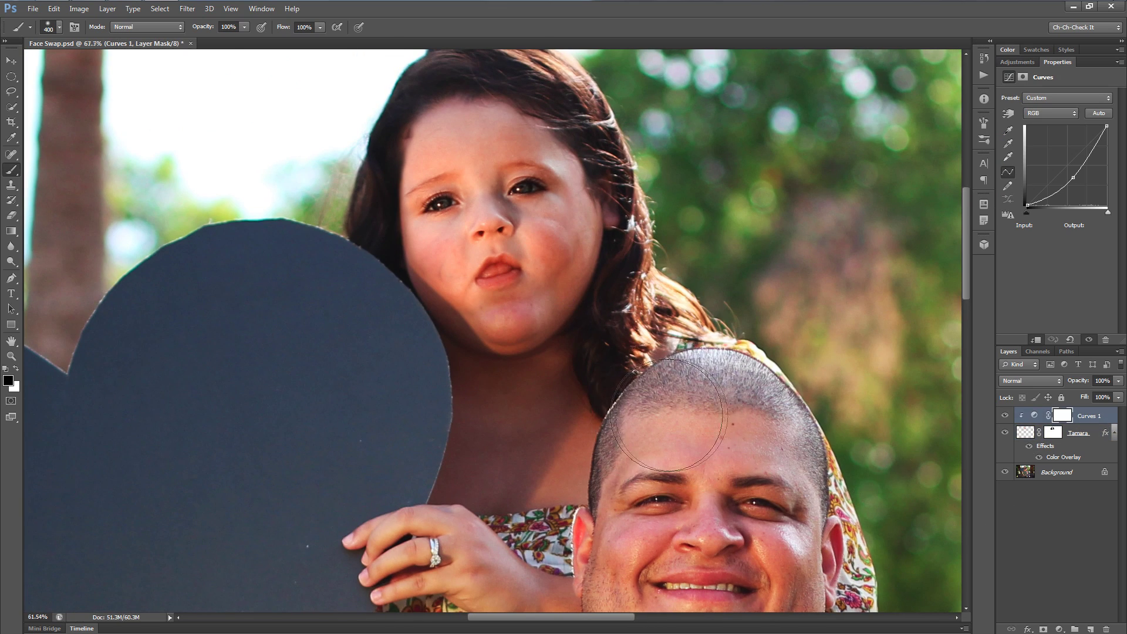
key("ctrl+0")
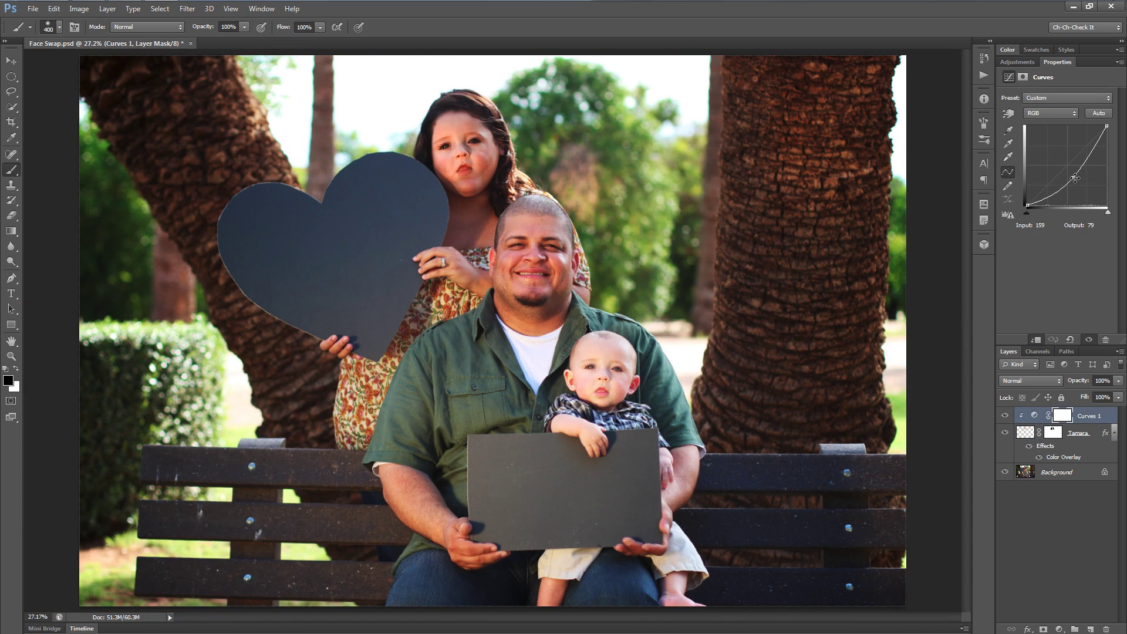
left_click(1074, 177)
left_click_drag(1074, 177, 1072, 180)
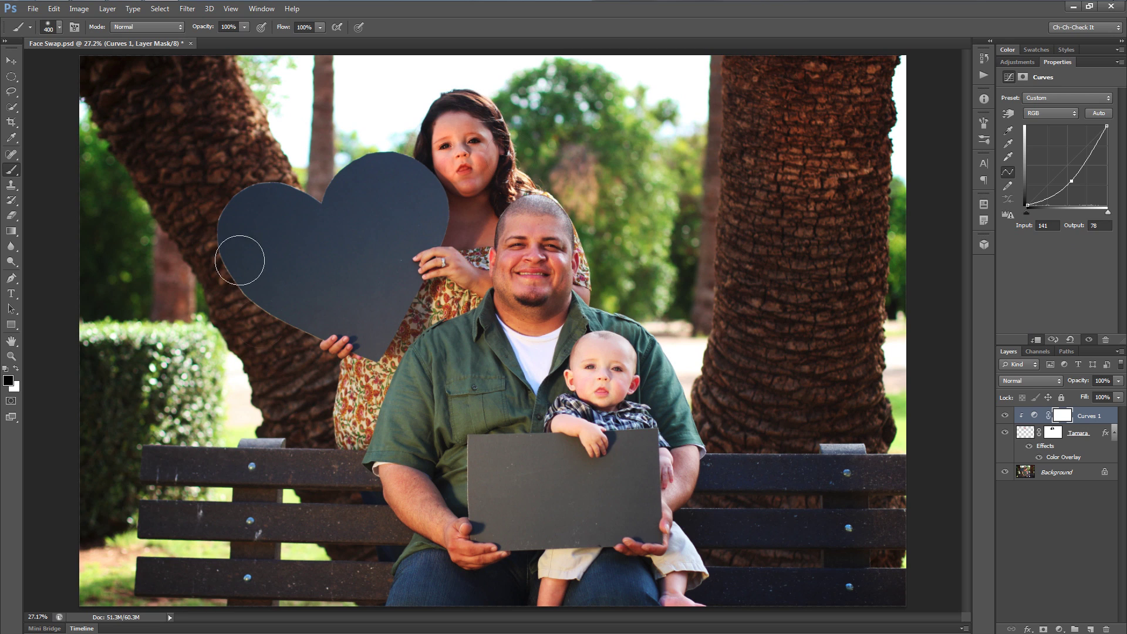
key("v")
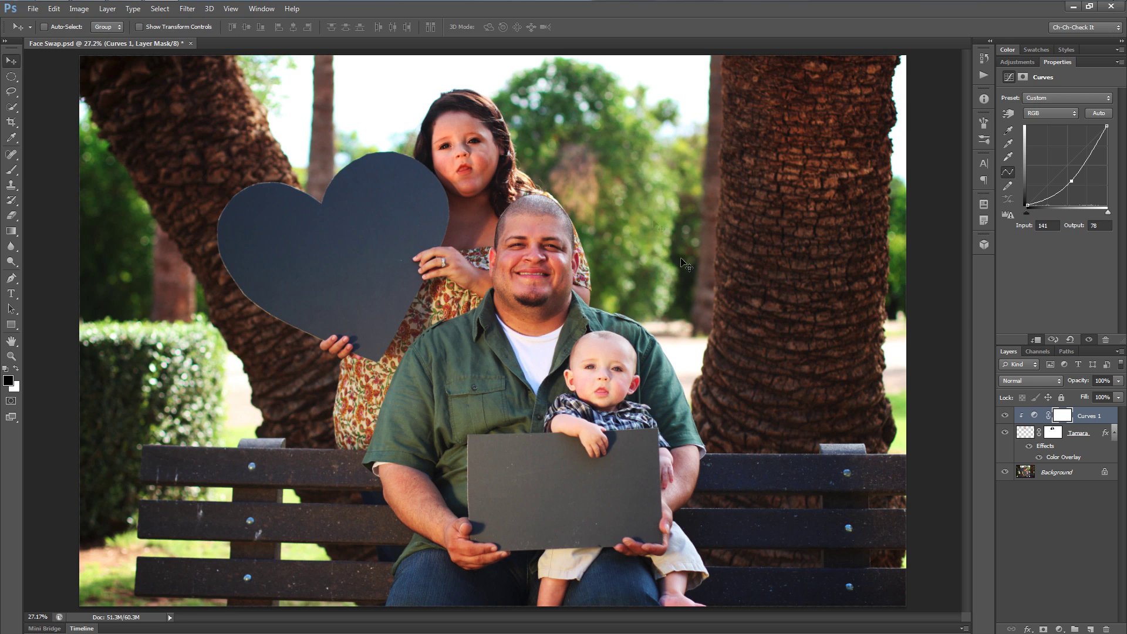